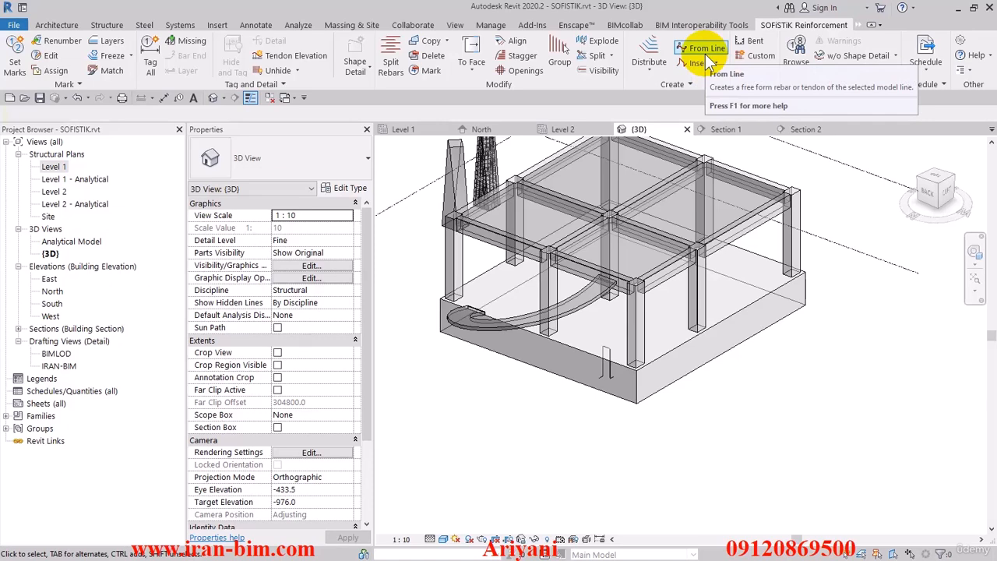
- In the Level 1 plan, create a model line offset 300 inward from the foundation edge beside grid 1
click(61, 25)
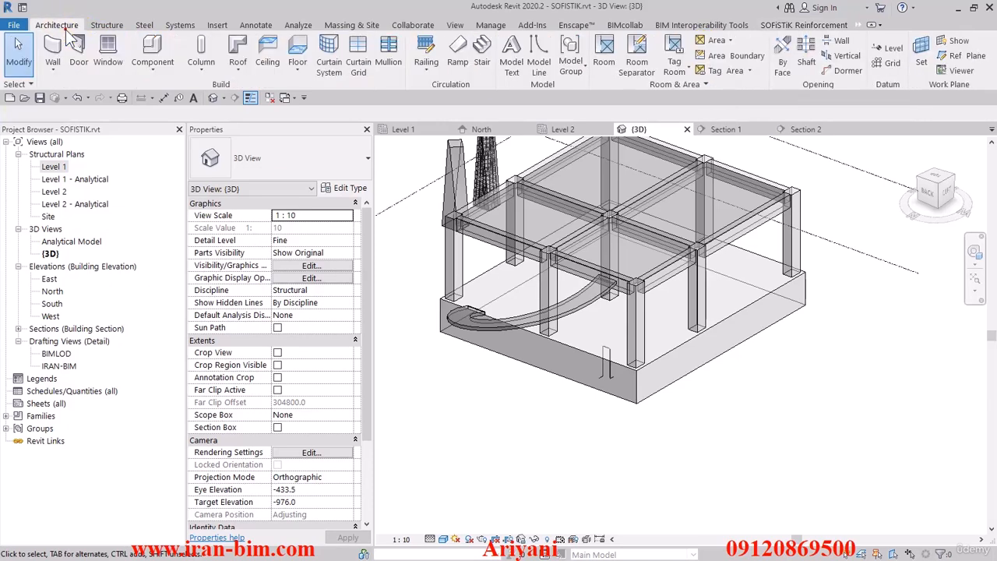
double_click(54, 167)
scroll(649, 318, down, 3)
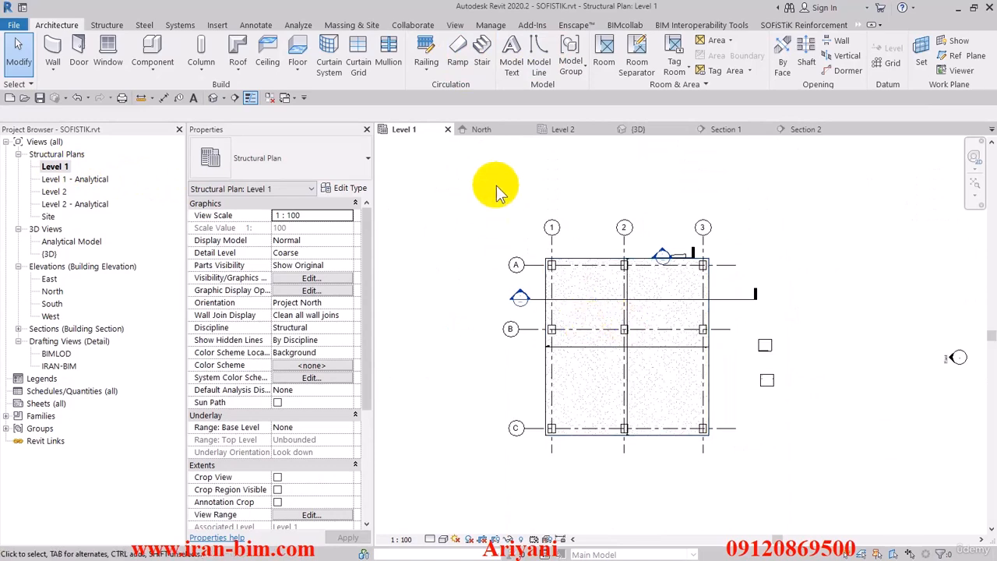
click(538, 63)
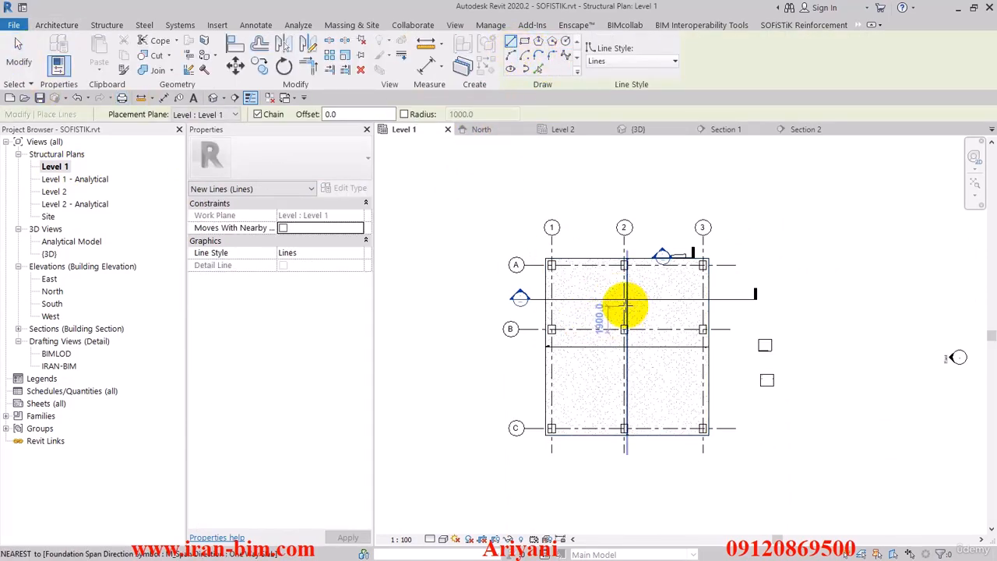
scroll(586, 290, up, 4)
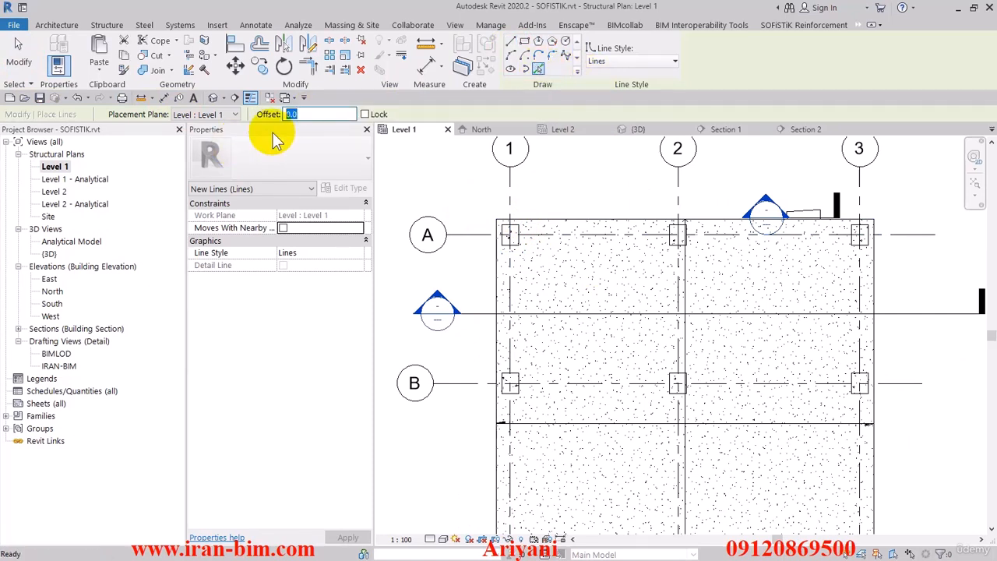
text(300)
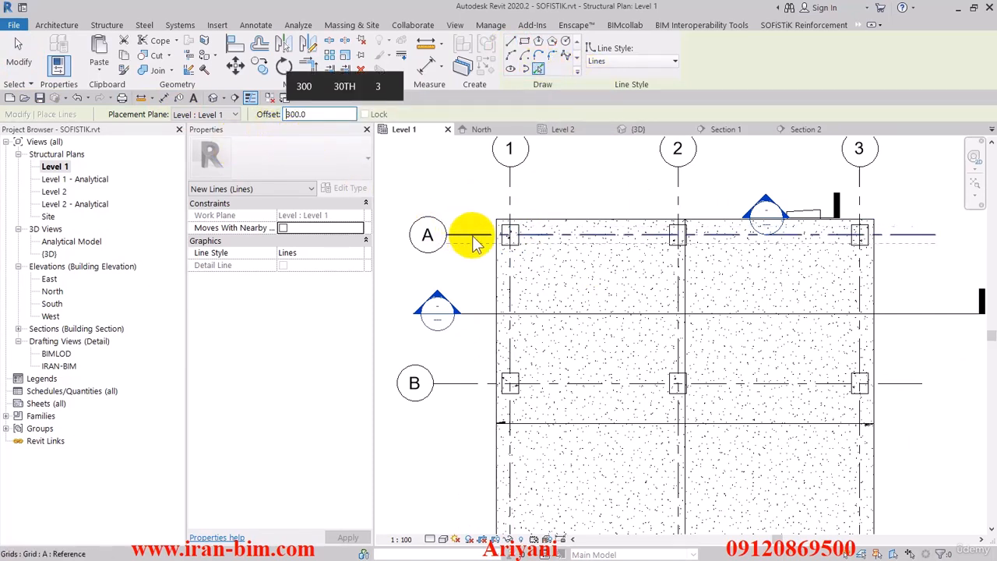
click(502, 265)
key(Escape)
key(Escape)
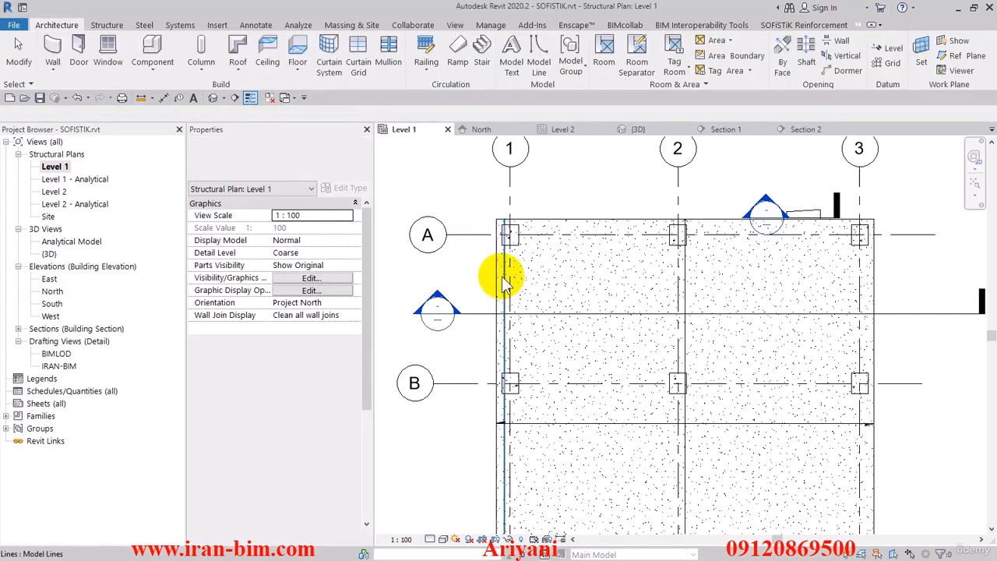
- Array the new model line linearly across the foundation toward grid 3 with a spacing of 300 and a count of 50
click(499, 279)
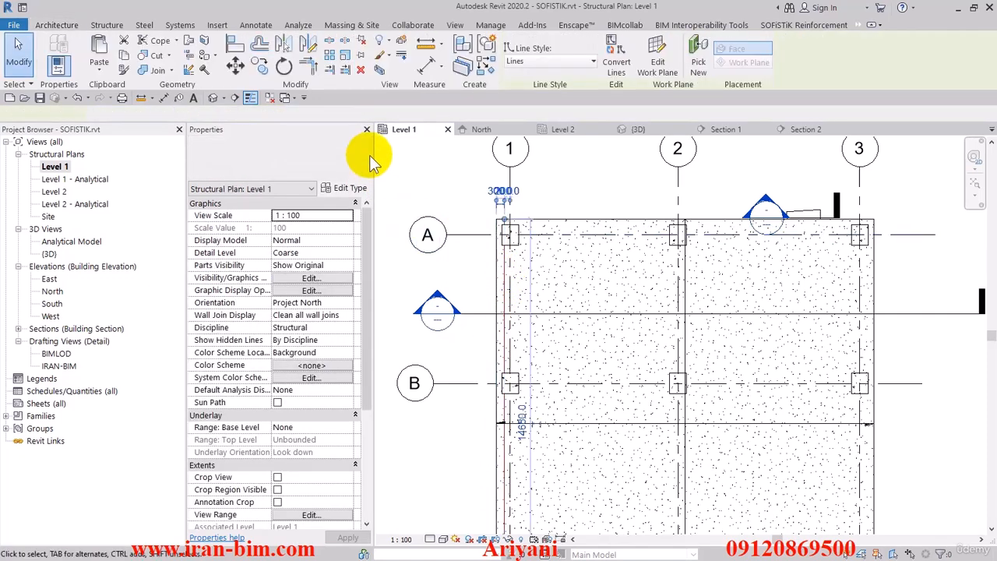
click(330, 56)
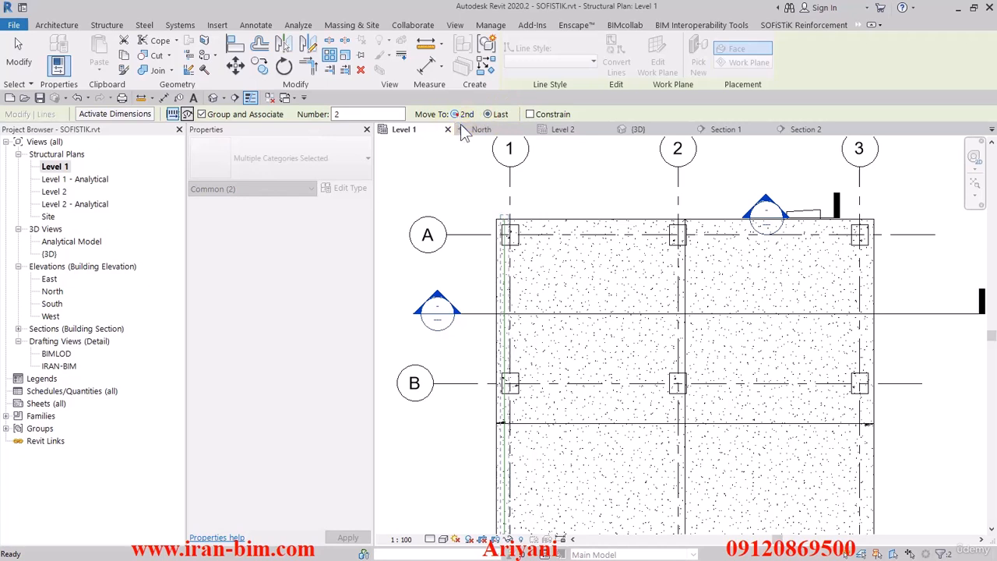
click(505, 296)
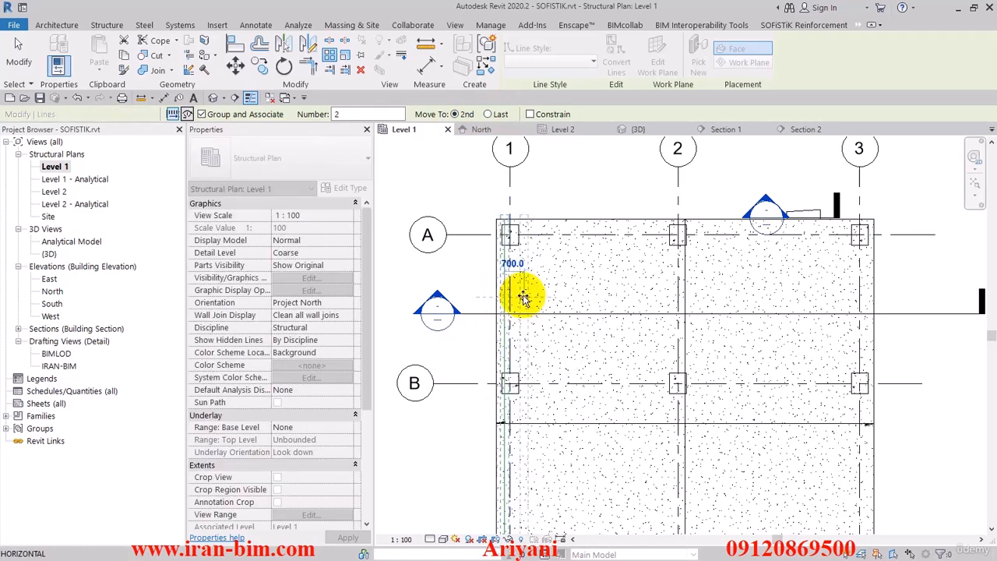
text(300)
key(Return)
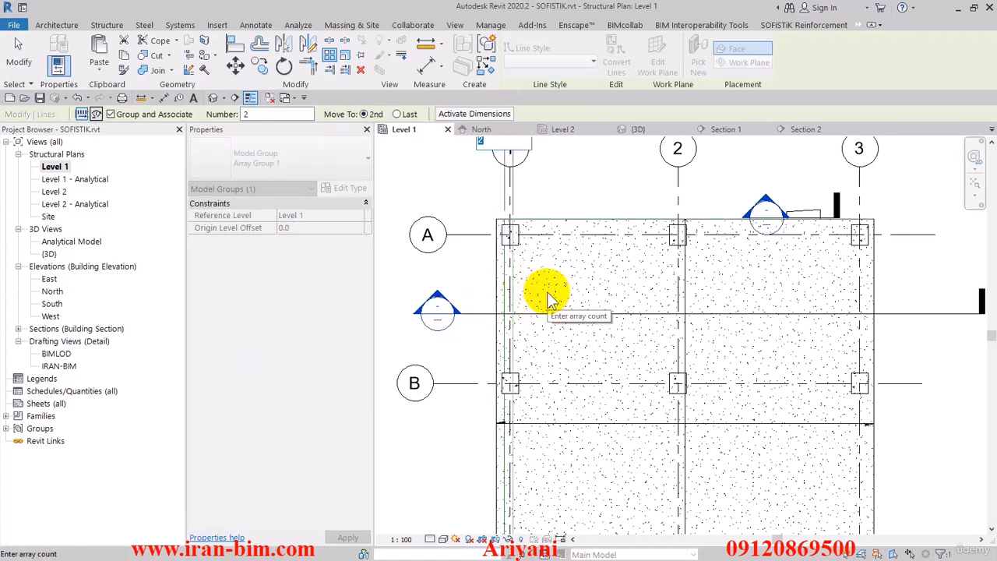
text(50)
key(Return)
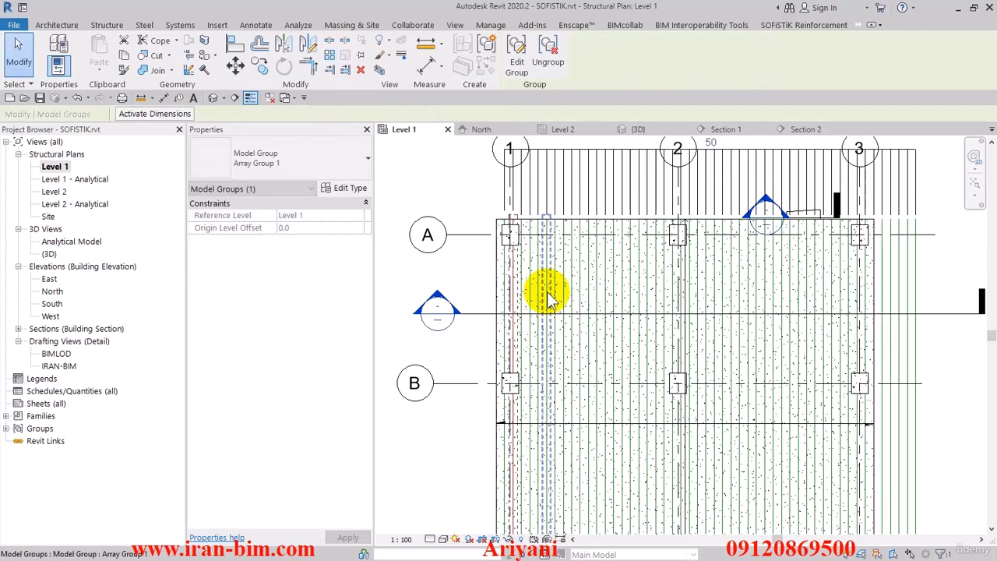
- Reduce the line array's count to 42, and set it to 43 to fit the foundation width
middle_drag(532, 197, 532, 283)
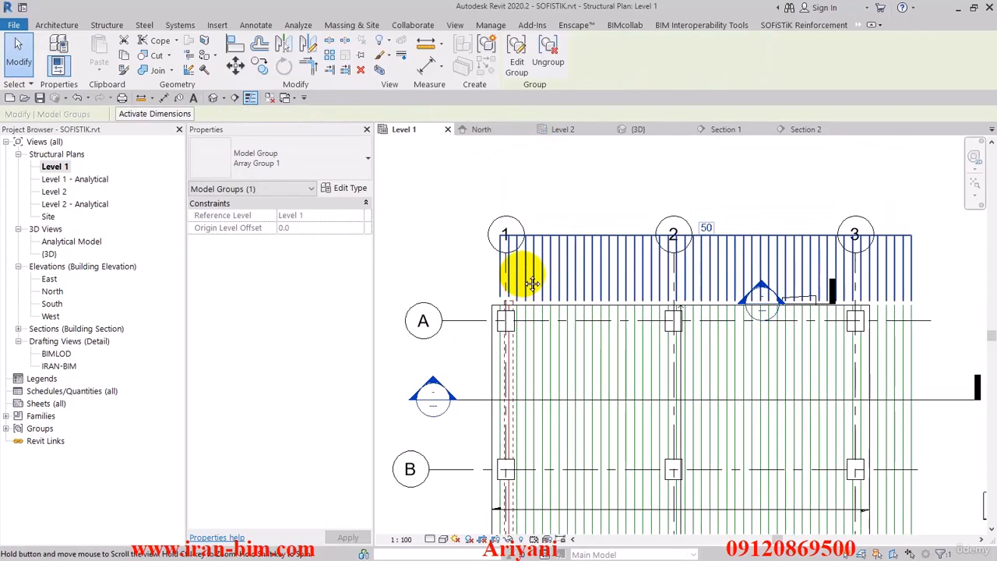
click(705, 228)
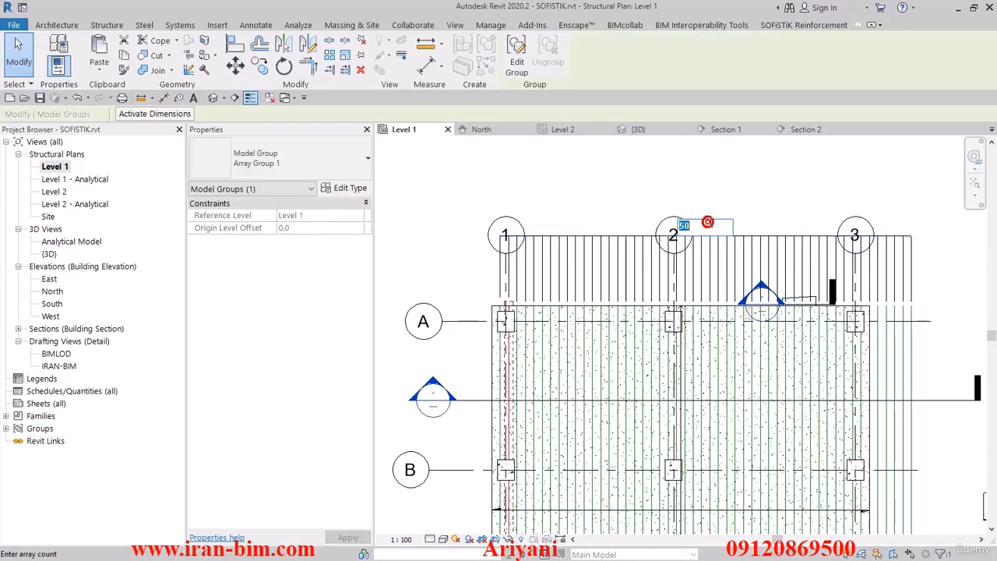
text(42)
key(Return)
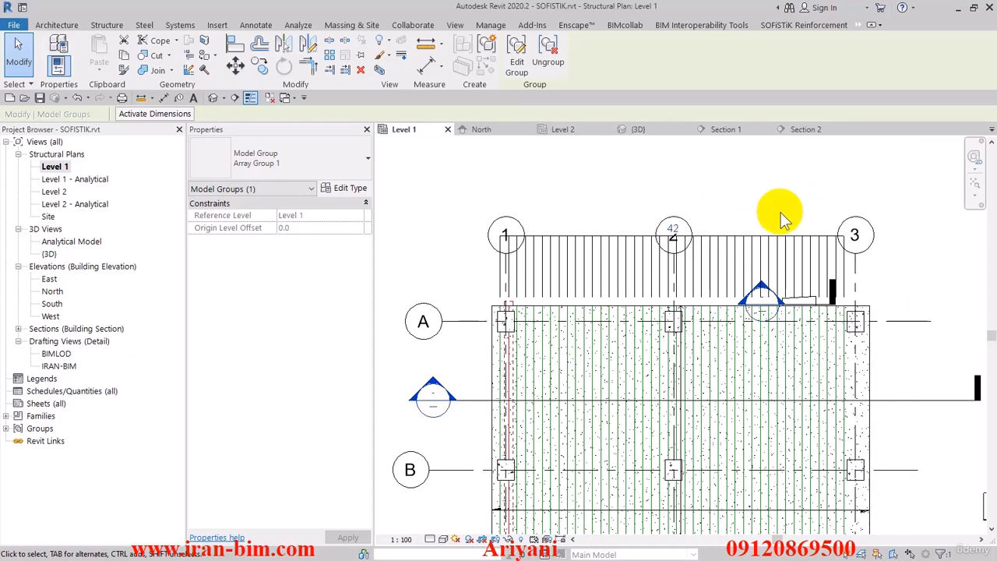
click(675, 228)
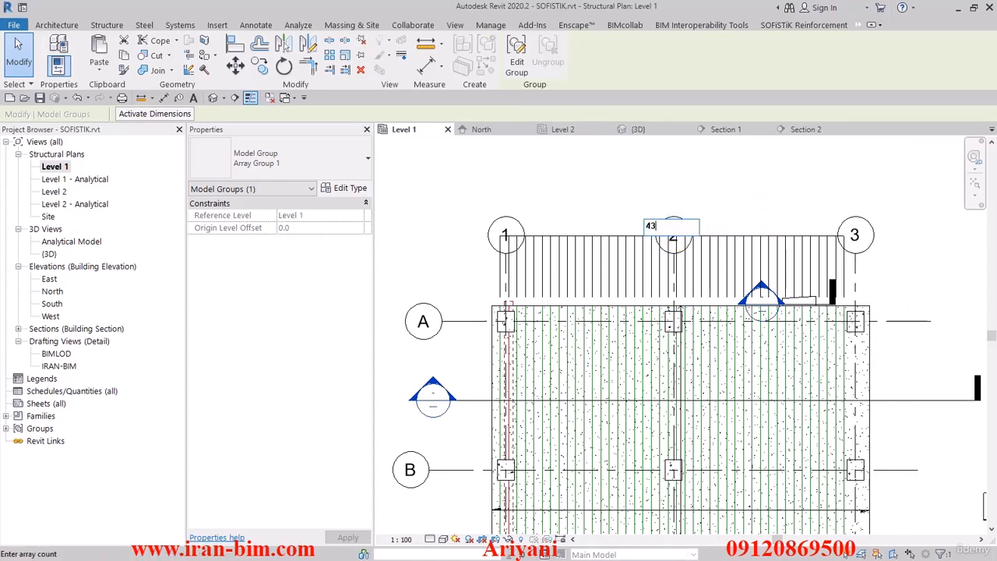
text(43)
click(767, 203)
- Select everything over the foundation, filter the selection to Model Groups only, and ungroup the arrayed lines
scroll(779, 218, down, 3)
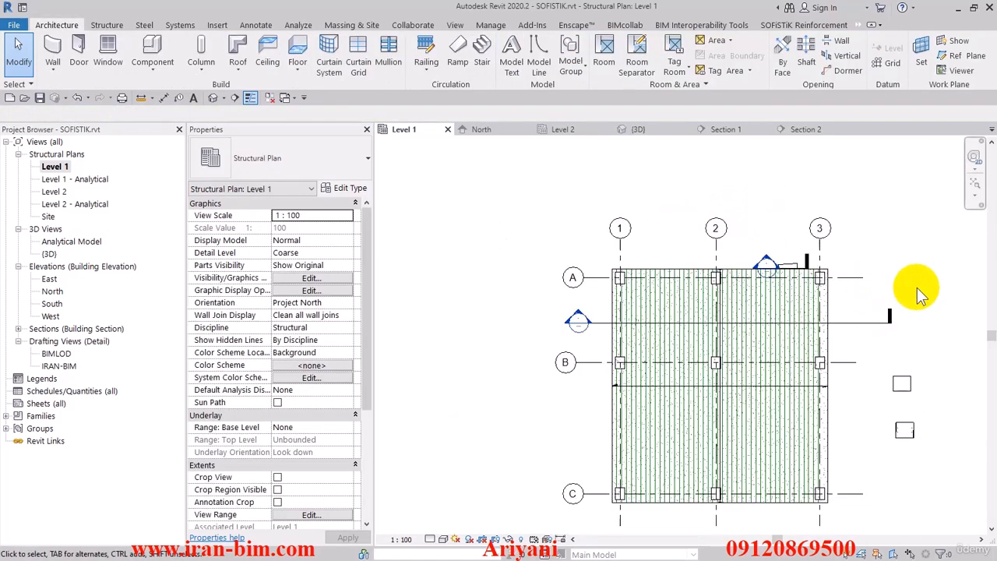
drag(917, 287, 475, 327)
click(503, 53)
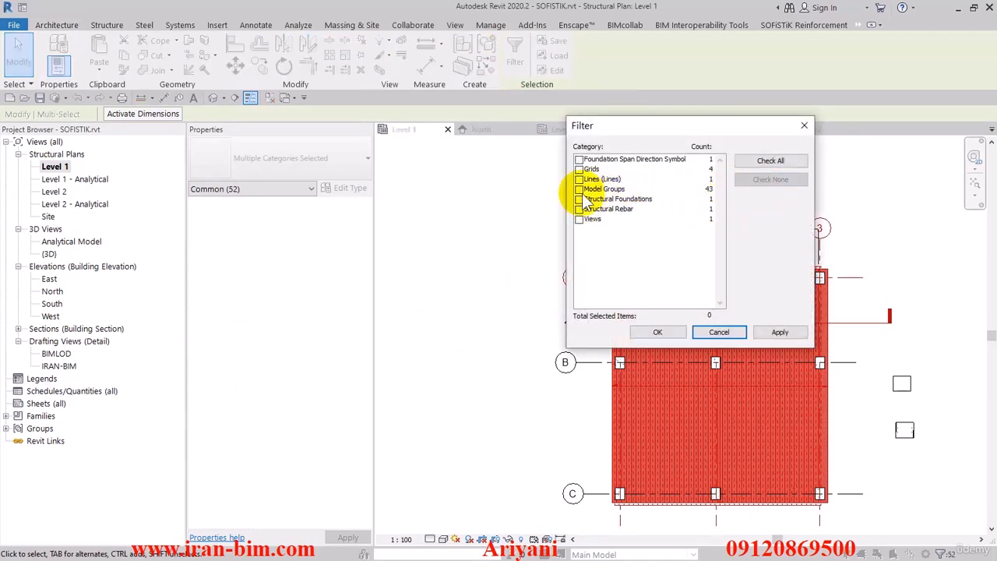
click(579, 189)
click(646, 336)
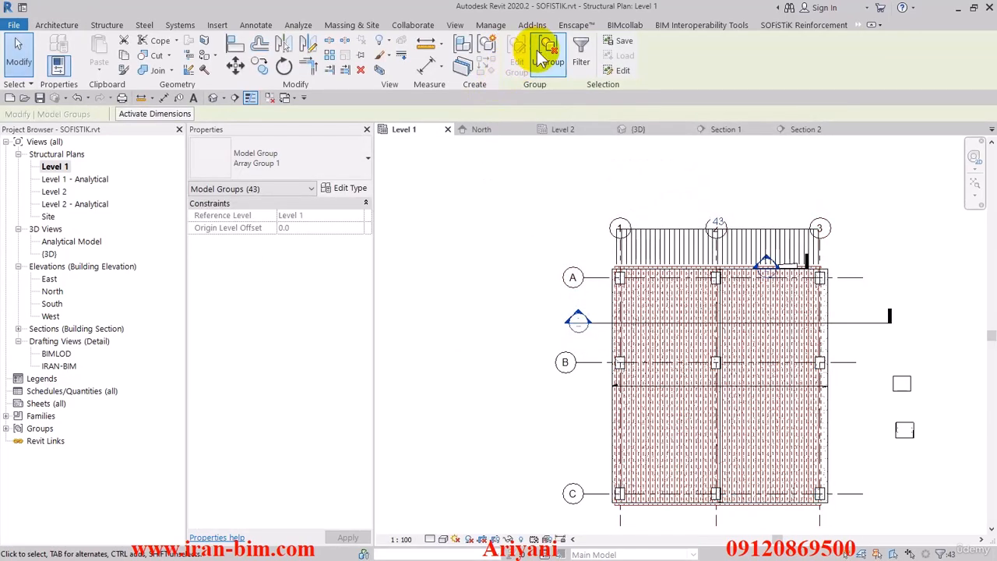
click(544, 48)
click(522, 222)
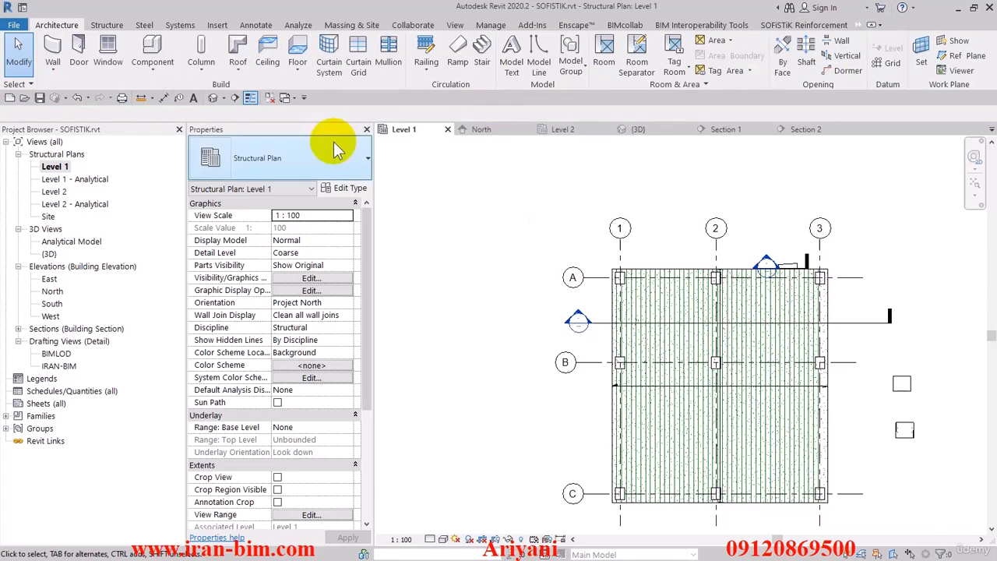
- Reselect all the ungrouped model lines with the previous selection and open the Section 2 view
right_click(496, 176)
click(531, 235)
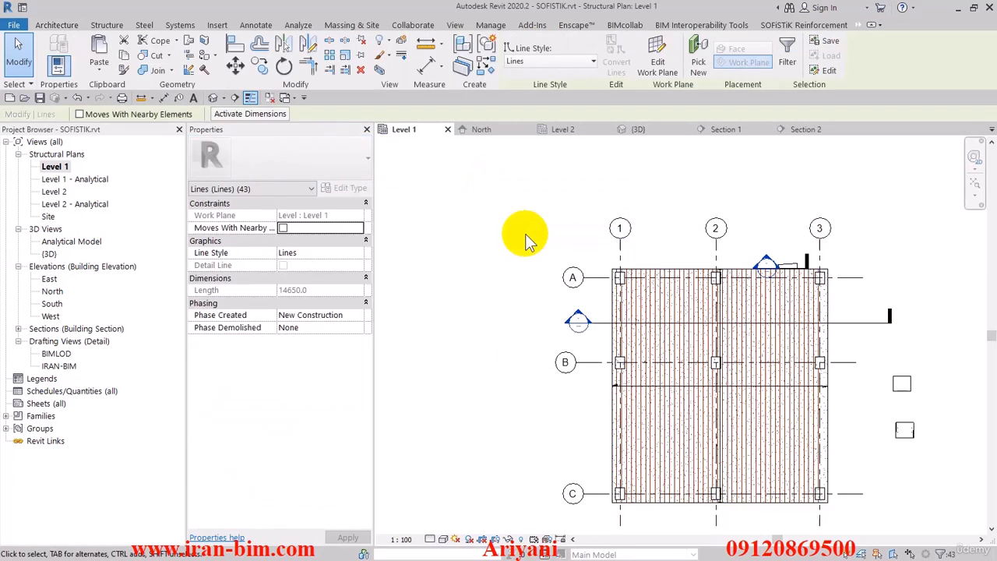
double_click(578, 321)
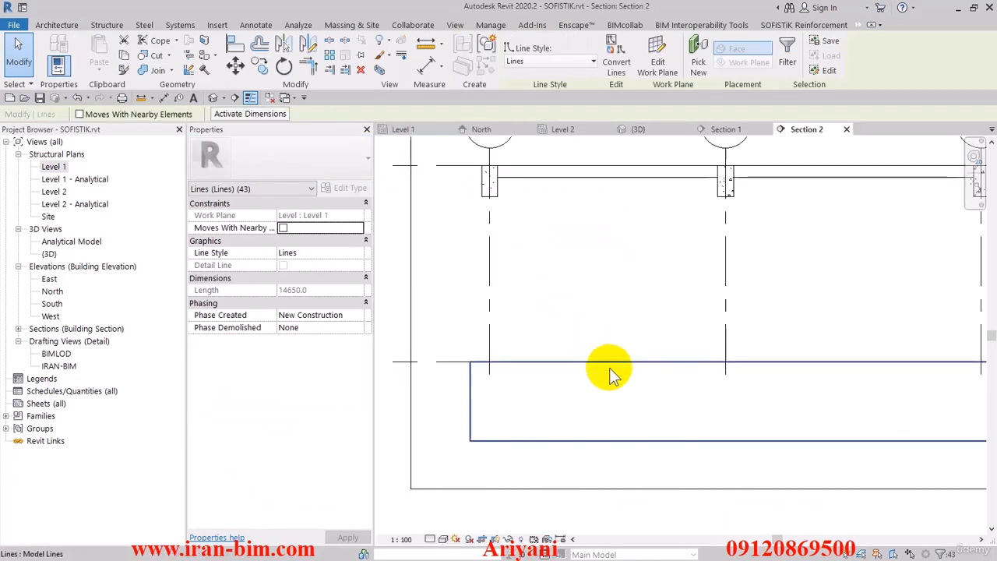
- Move the selected model lines down 70 into the foundation, with Constrain off and Disjoin on
click(236, 66)
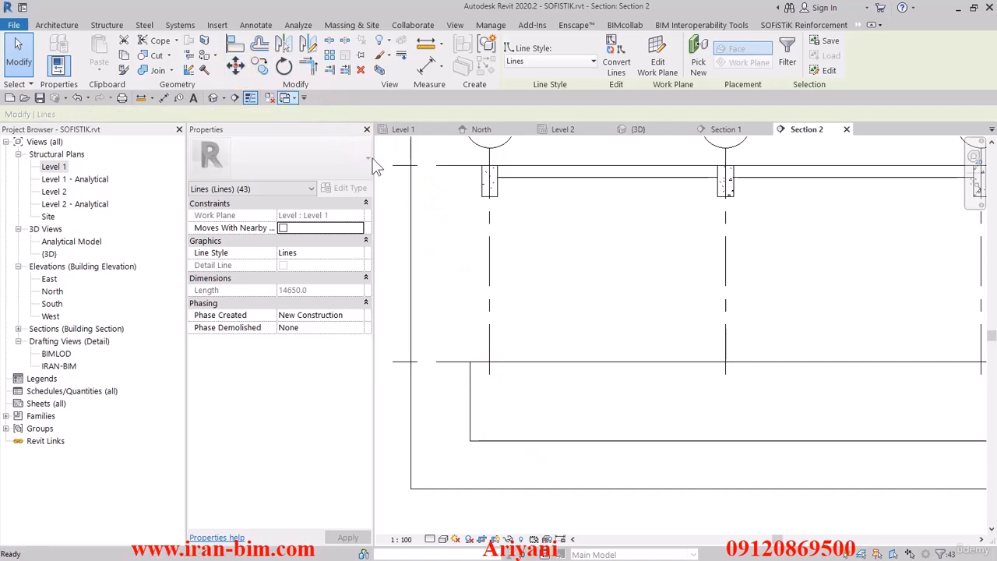
click(635, 270)
click(637, 292)
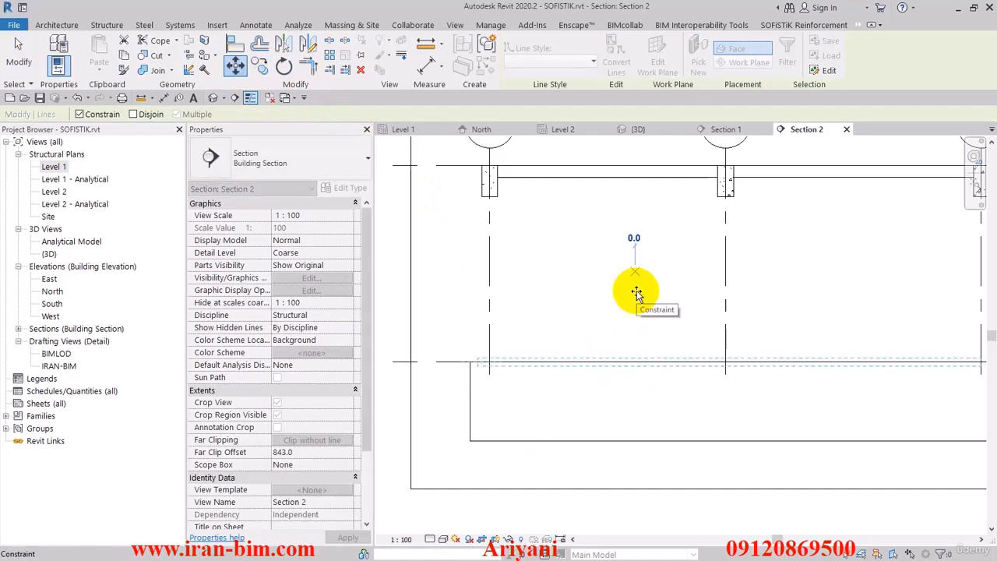
click(102, 115)
click(139, 116)
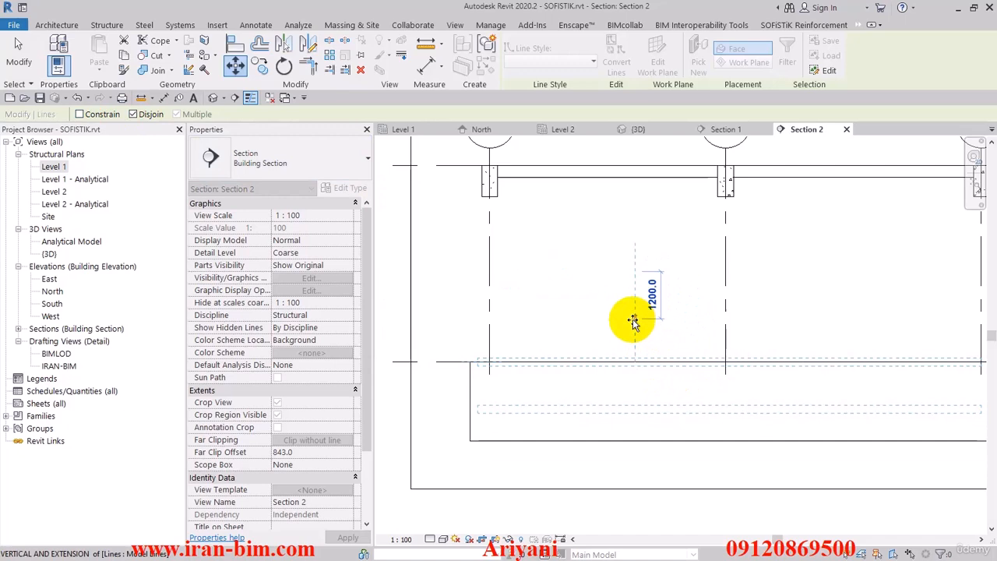
text(70)
key(Return)
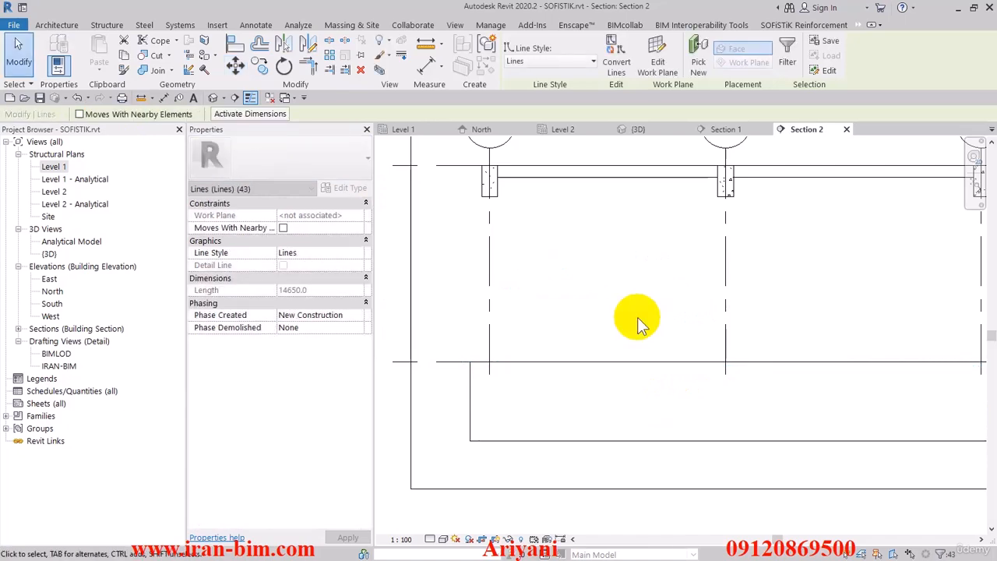
- Open the default 3D view and clear the line selection to show the lines in the foundation
click(213, 97)
click(556, 408)
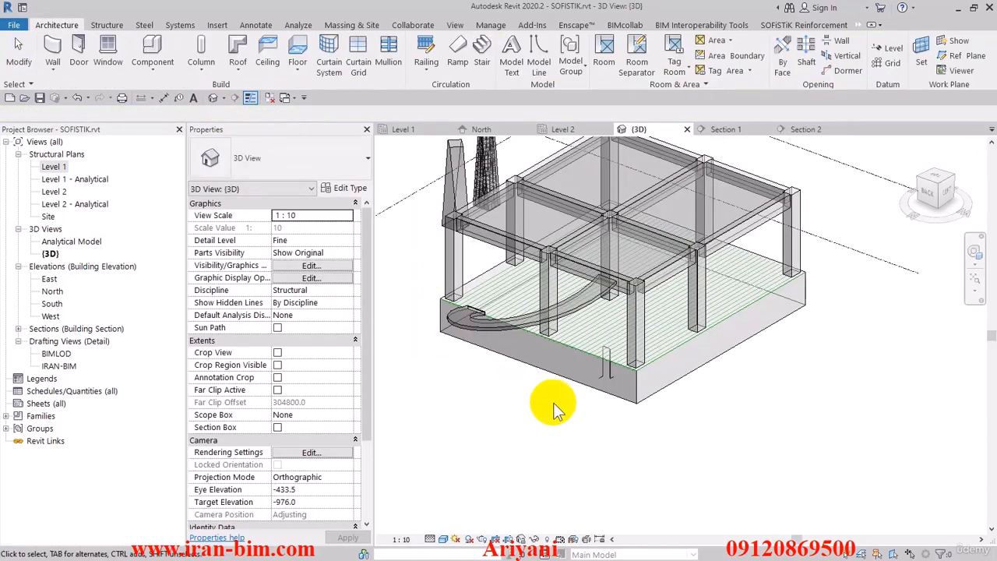
shift+middle_drag(574, 408, 635, 452)
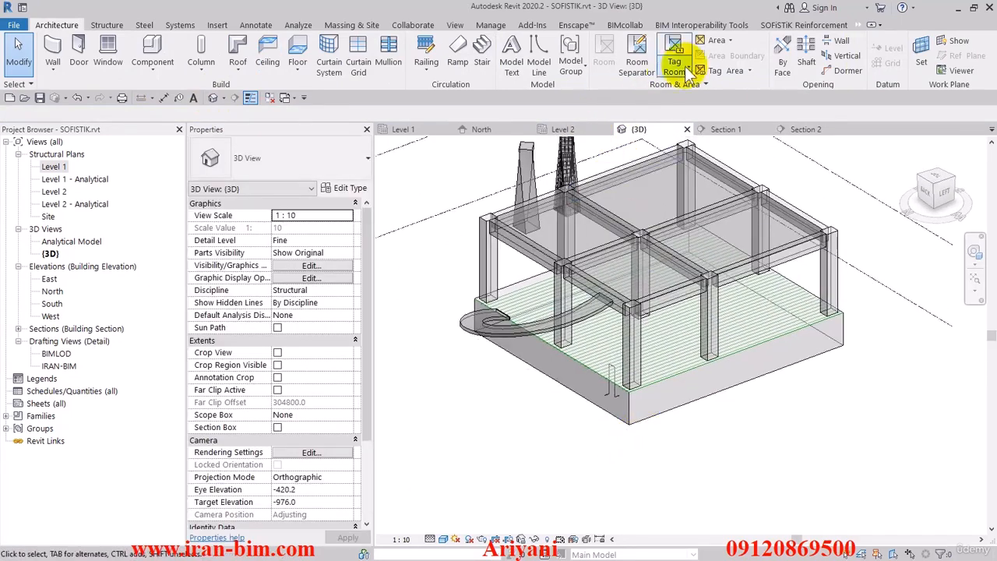
- Try to create free-form rebars with SOFiSTiK's From Line command by selecting all the foundation's model lines at once
click(779, 25)
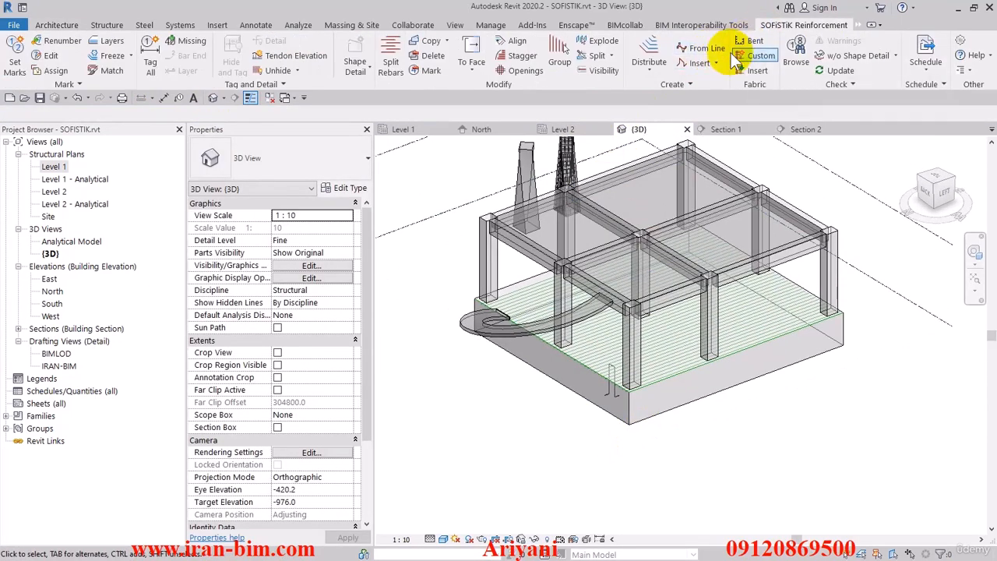
click(694, 50)
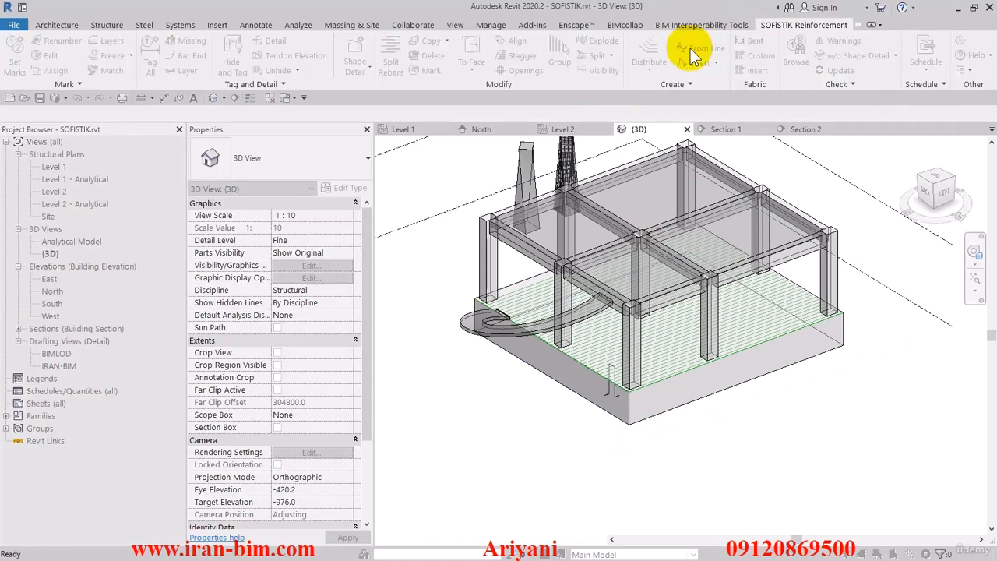
click(563, 385)
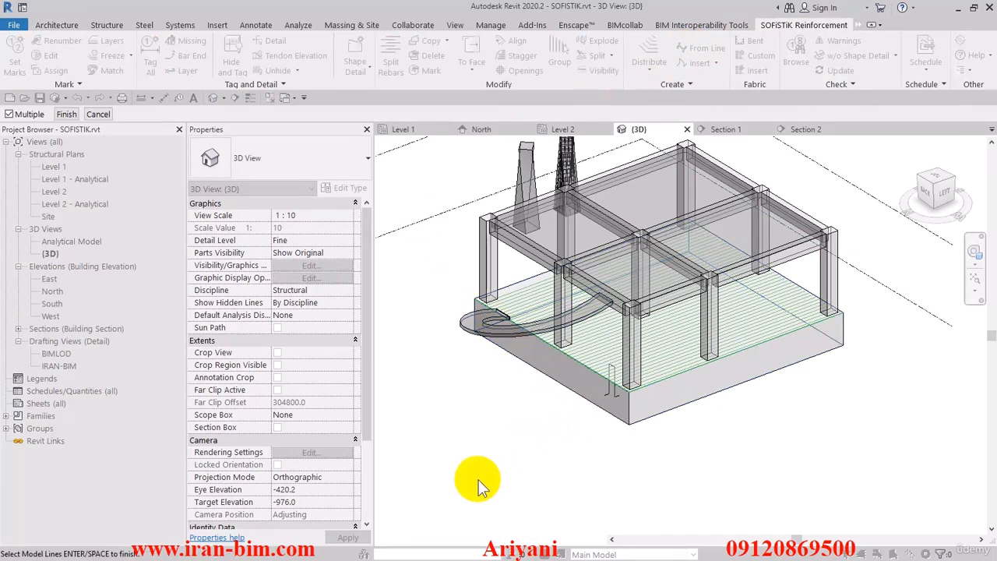
drag(479, 479, 901, 221)
drag(439, 496, 901, 202)
scroll(460, 299, up, 5)
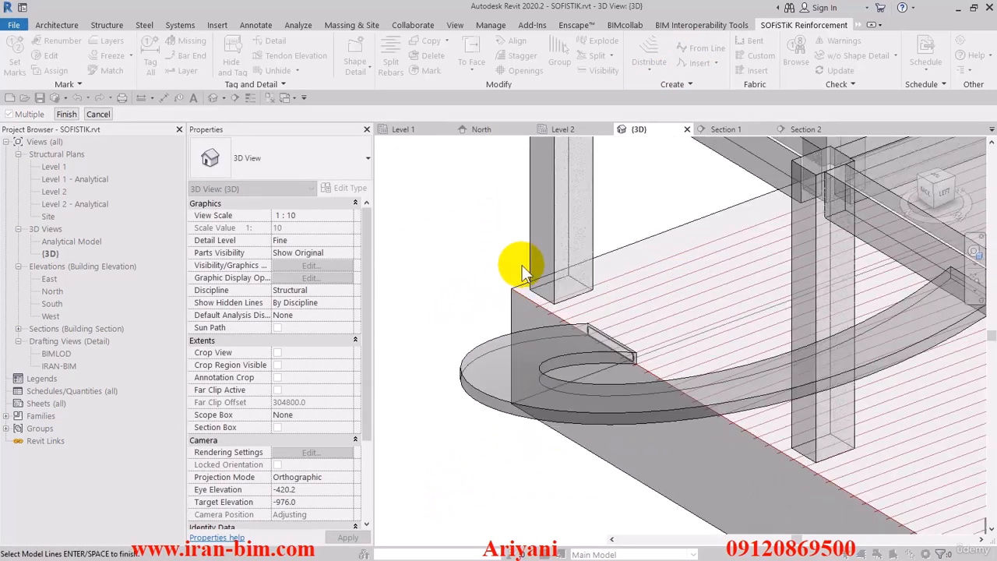
scroll(502, 302, down, 5)
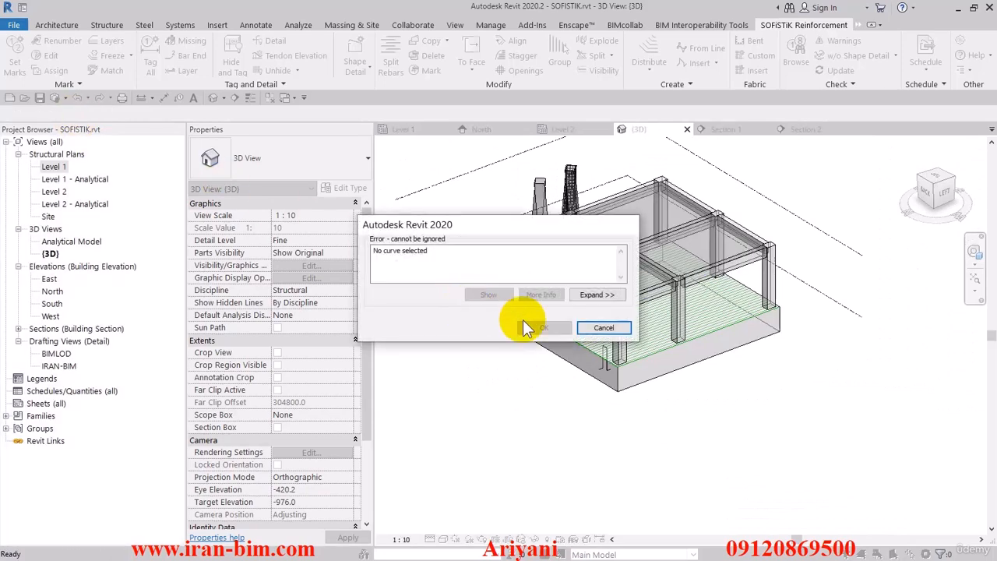
click(604, 328)
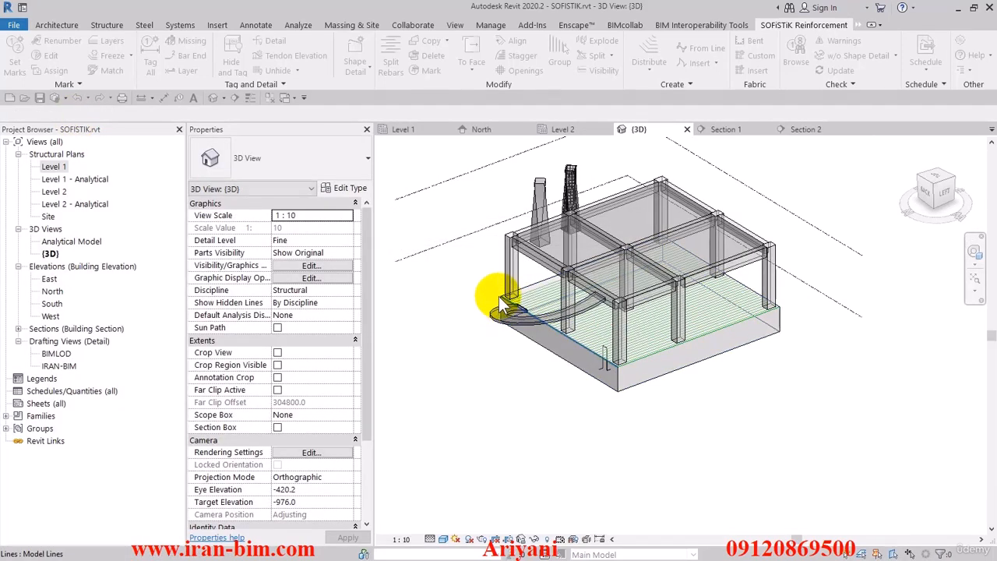
click(500, 298)
scroll(457, 289, up, 5)
click(452, 286)
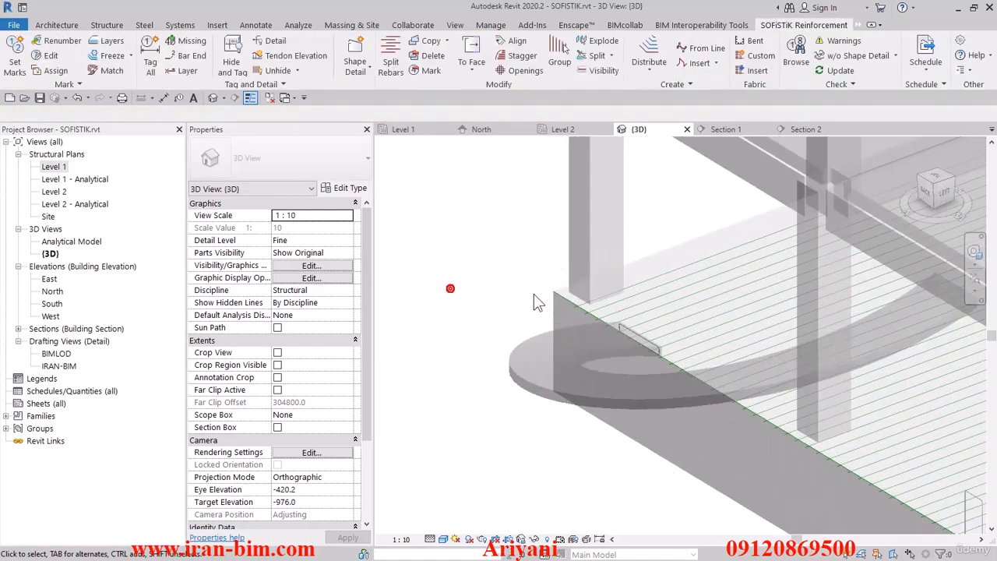
click(508, 299)
click(485, 305)
scroll(484, 305, down, 5)
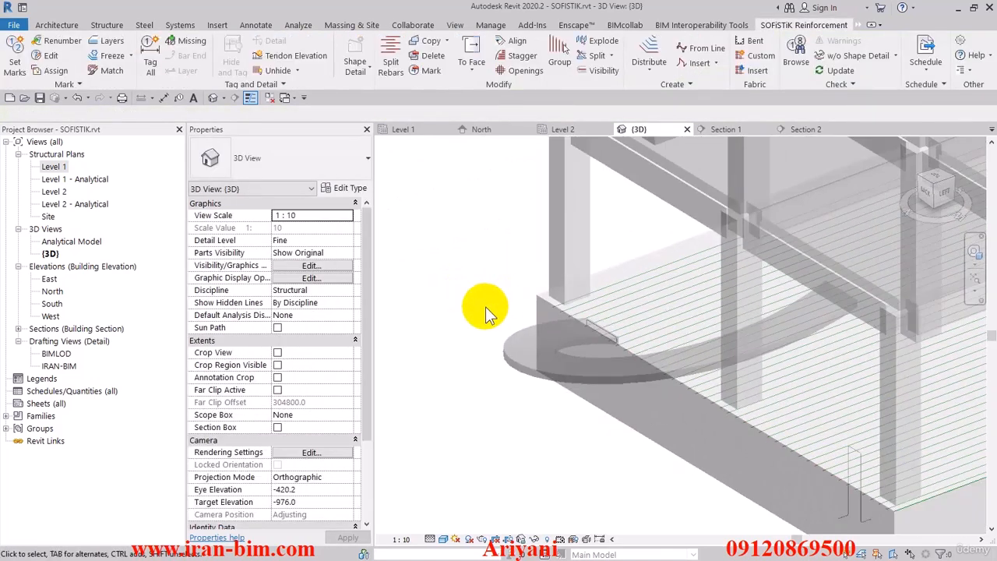
- Start SOFiSTiK's From Line command with the foundation as host and select all of its model lines
click(705, 50)
click(587, 402)
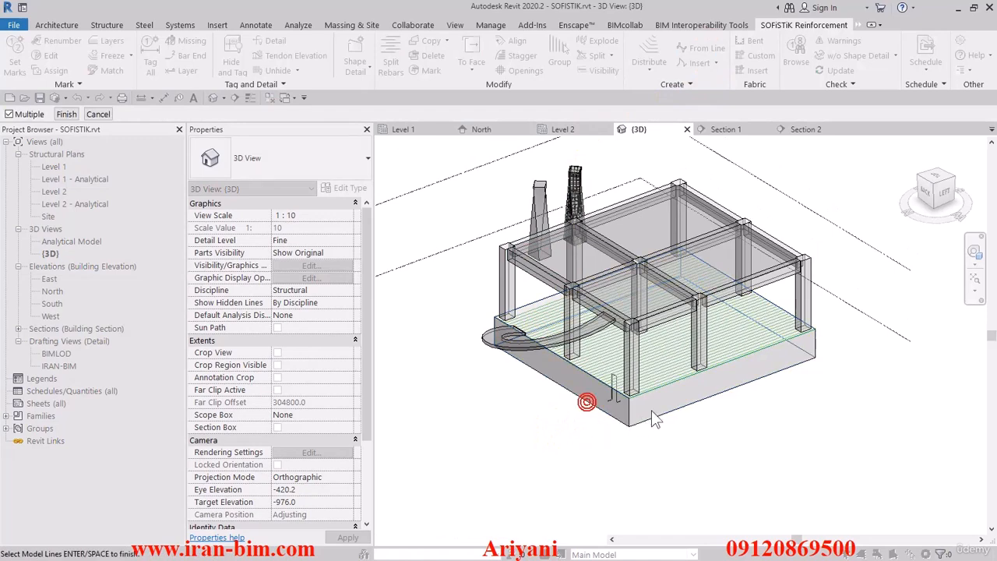
scroll(654, 420, up, 5)
middle_drag(705, 472, 798, 445)
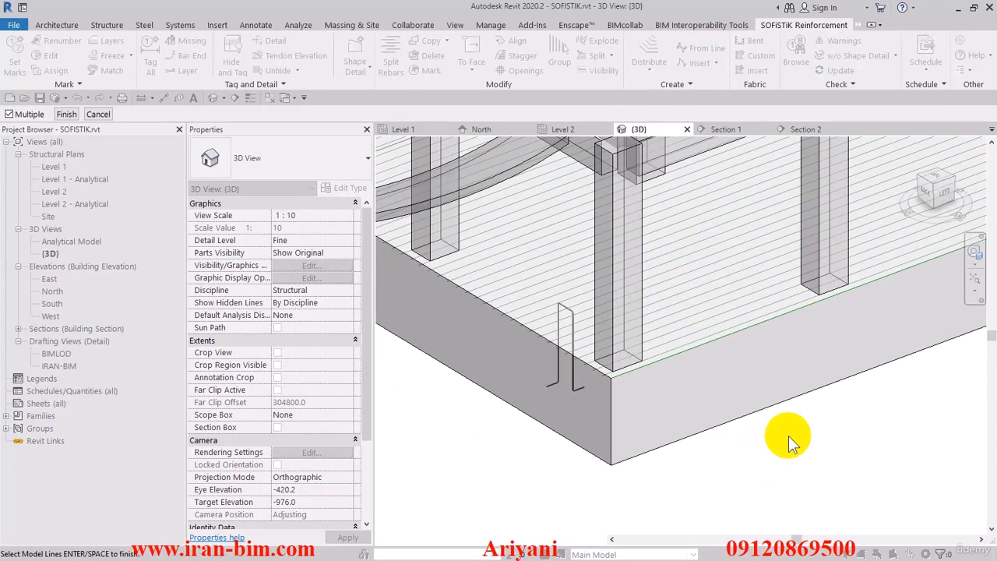
scroll(732, 427, down, 5)
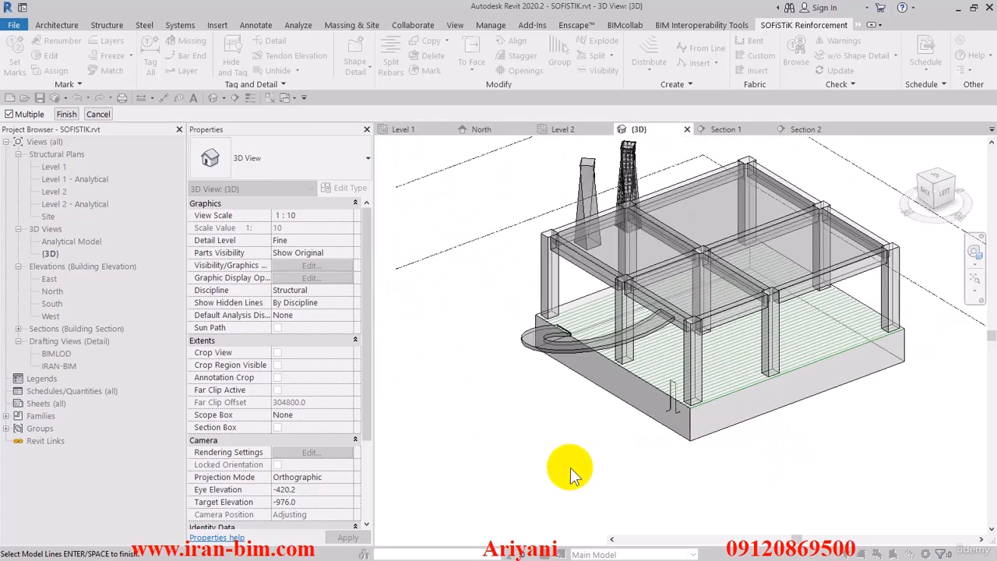
drag(741, 404, 954, 230)
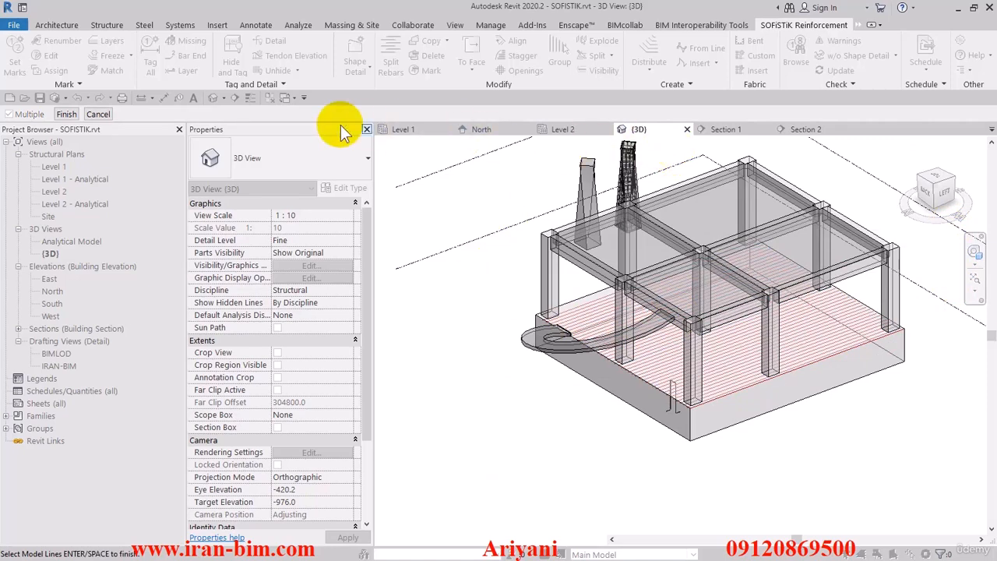
click(66, 114)
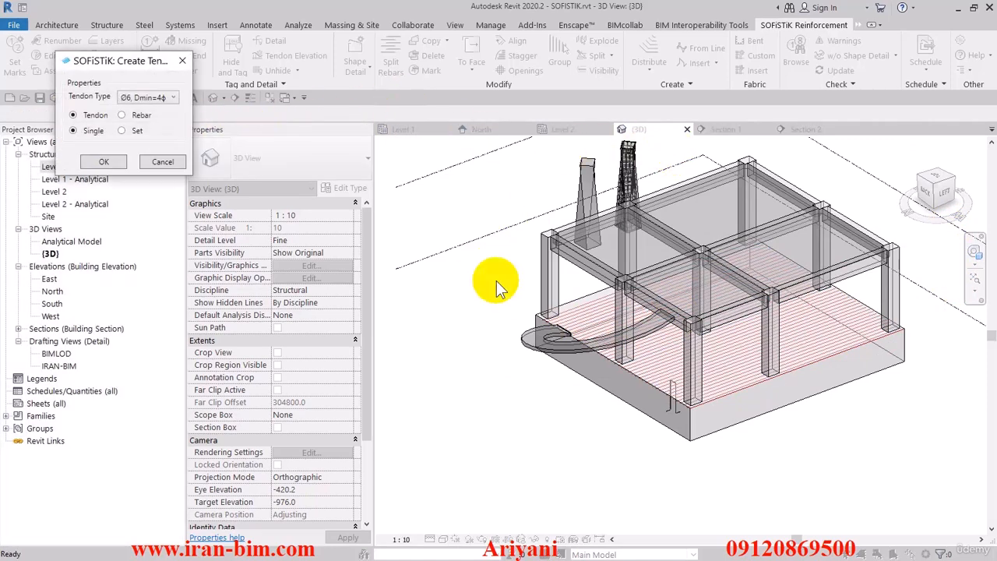
- Create the reinforcement from the selected lines as a Rebar Set of type Ø16, Dmin=4ϕ
drag(130, 66, 444, 180)
click(471, 220)
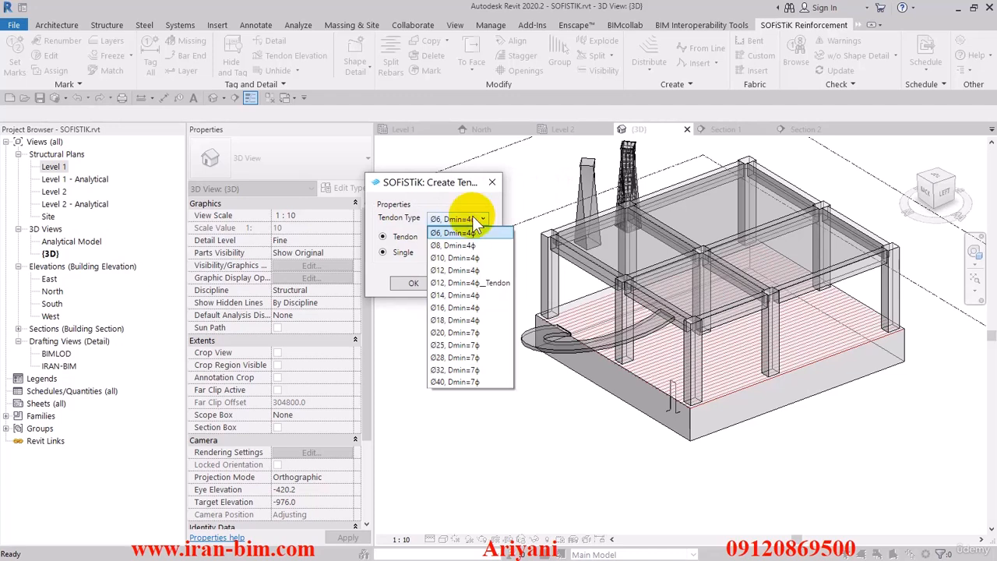
click(462, 307)
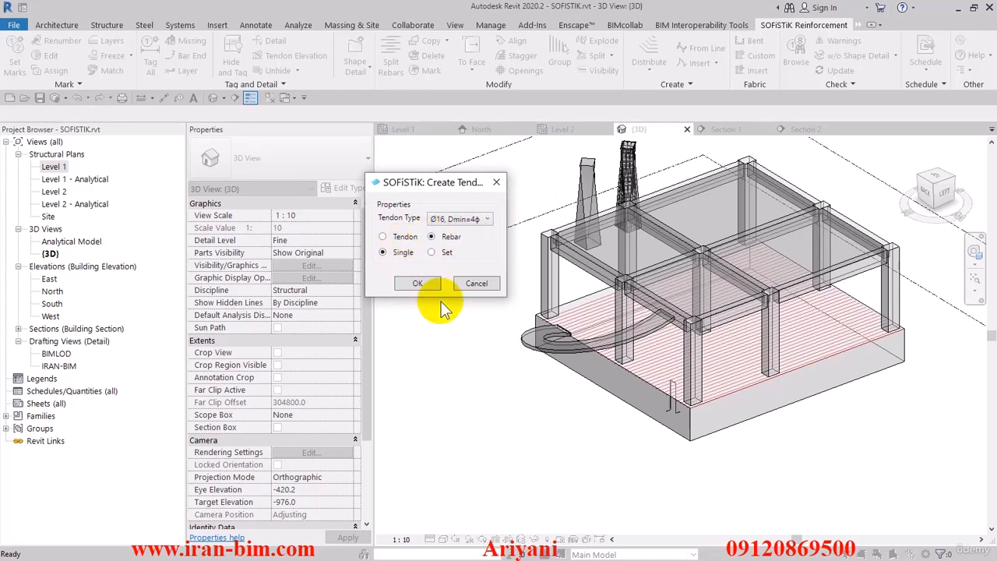
click(437, 254)
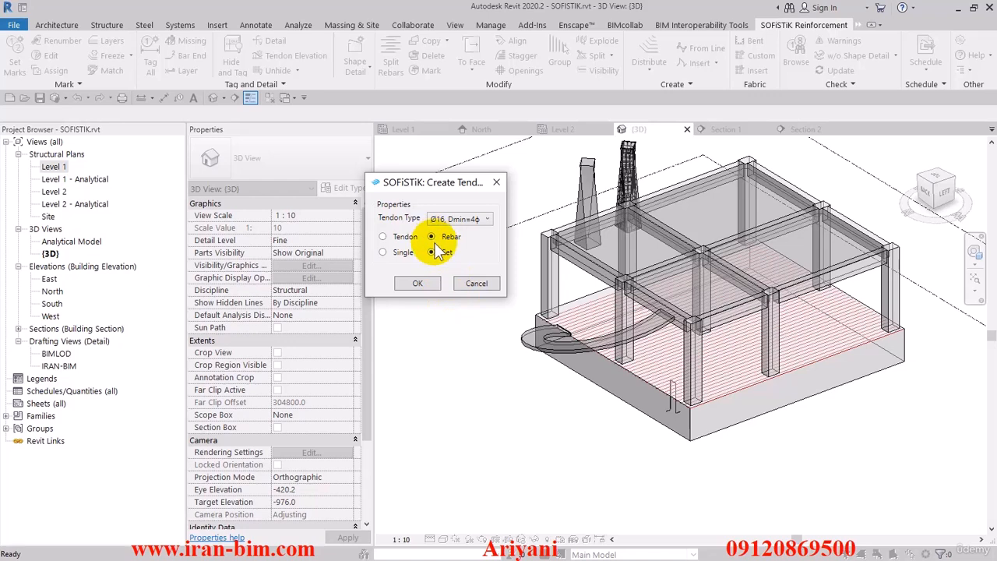
click(418, 284)
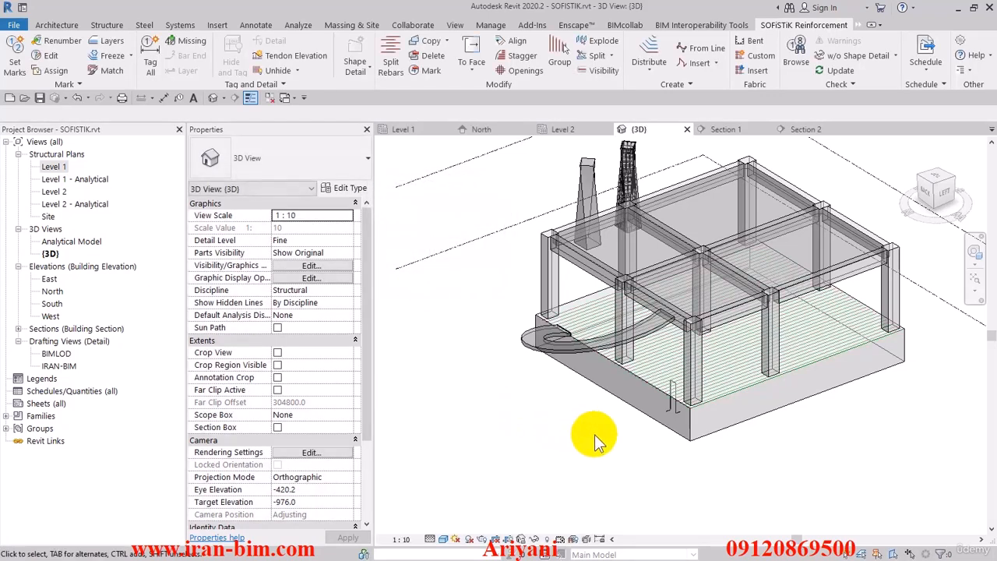
- Set the rebars to Solid visibility in the active view only and inspect the bar ends at the foundation corner
scroll(730, 396, up, 8)
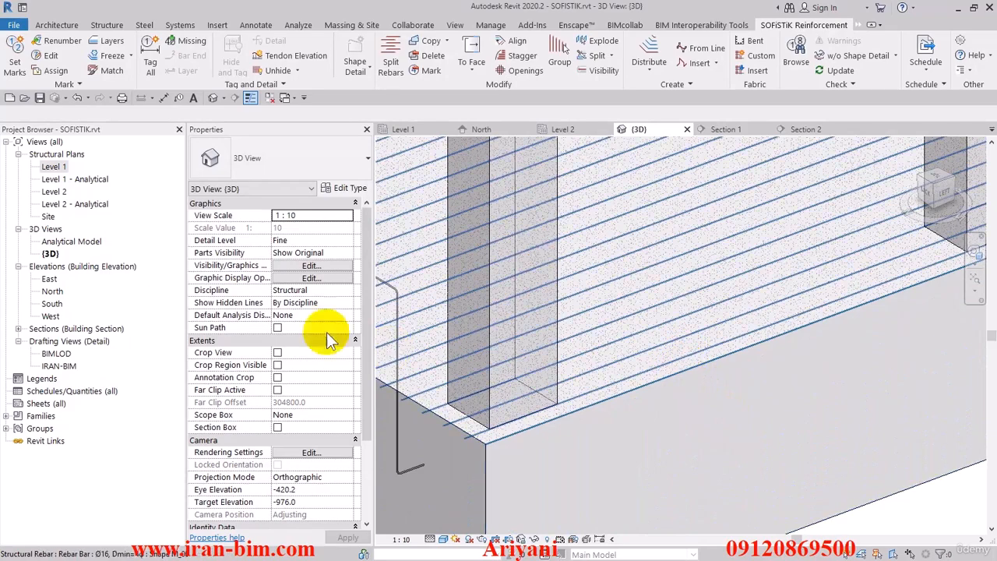
right_click(648, 277)
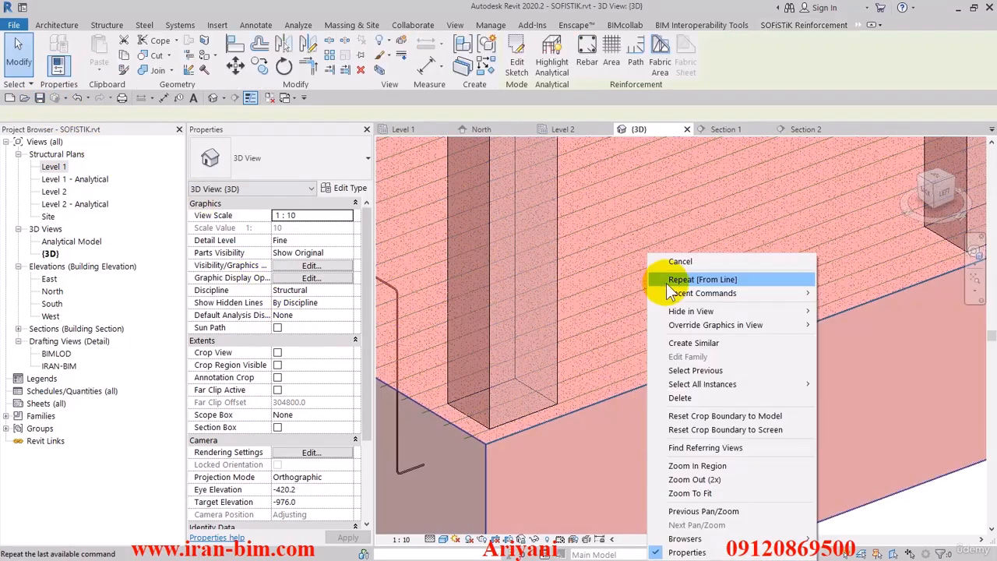
click(621, 292)
key(Escape)
scroll(618, 292, down, 8)
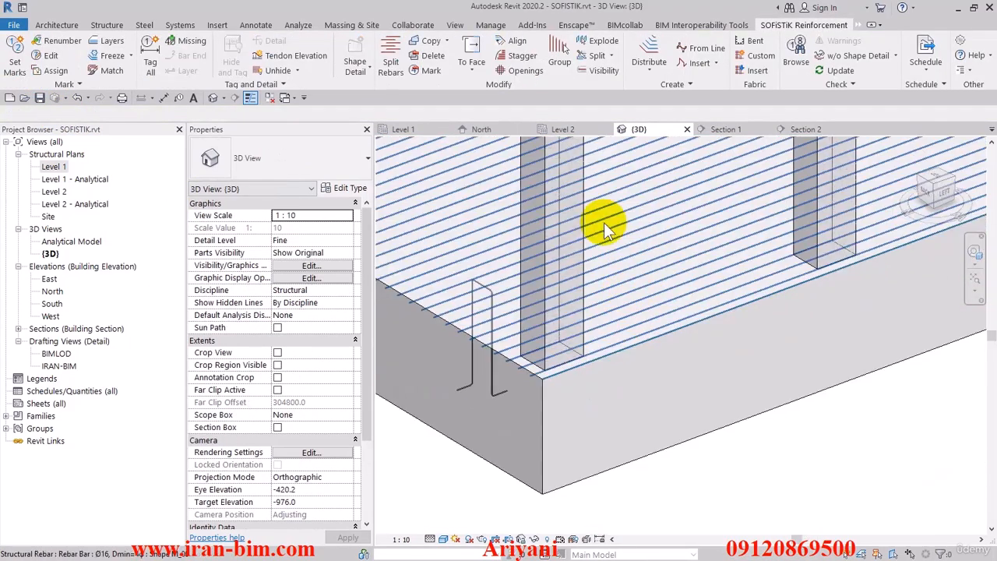
click(602, 71)
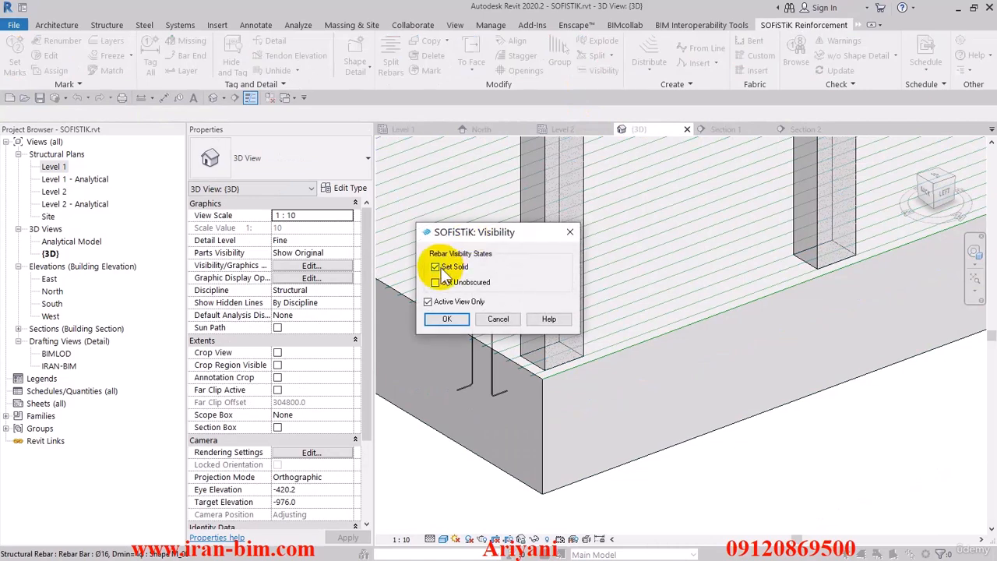
click(449, 320)
scroll(438, 416, up, 6)
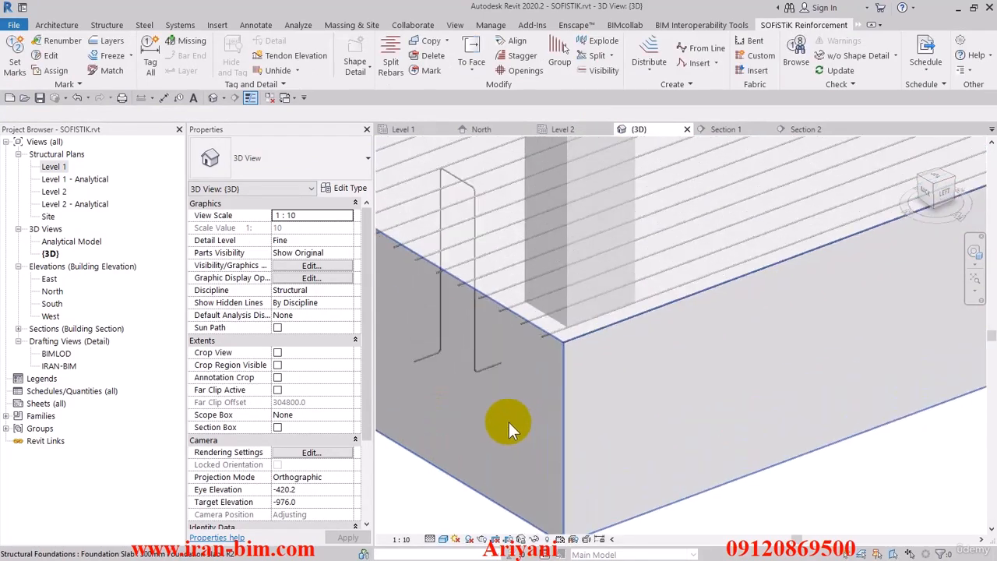
scroll(585, 279, up, 6)
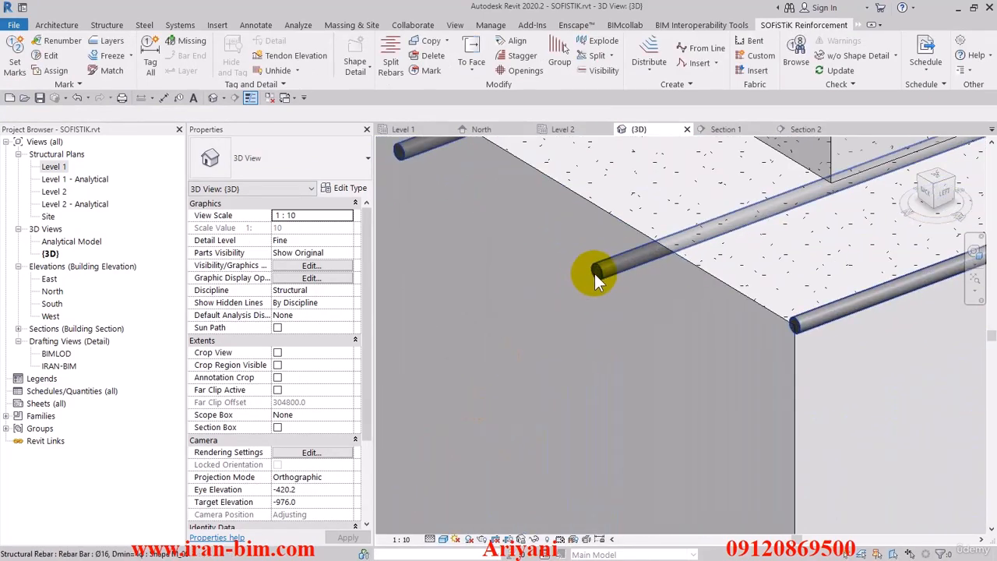
scroll(586, 309, down, 10)
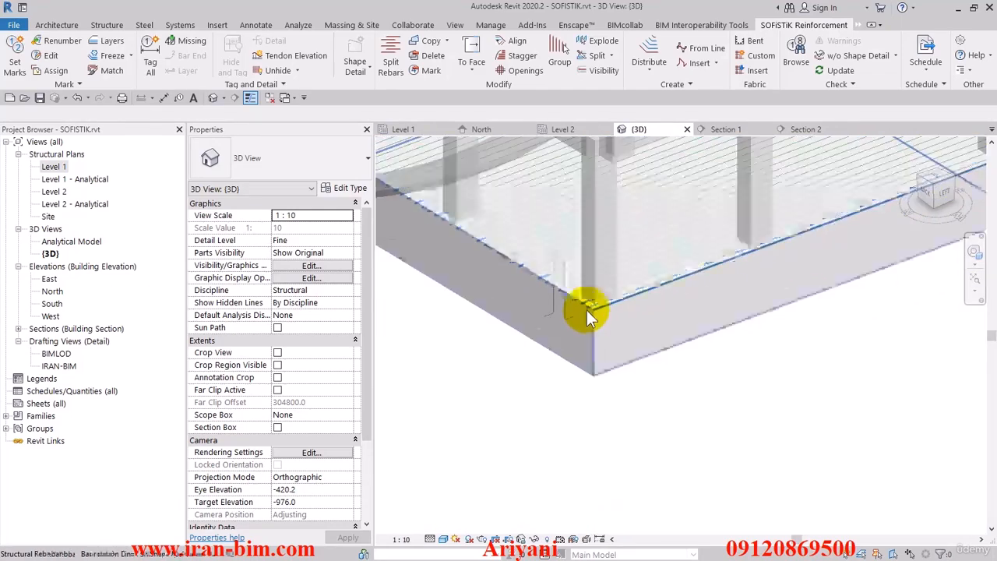
scroll(588, 312, down, 3)
- Select the foundation area of the model, filter the selection to Lines only, and delete those model lines
shift+middle_drag(701, 416, 584, 392)
drag(488, 425, 796, 286)
click(576, 25)
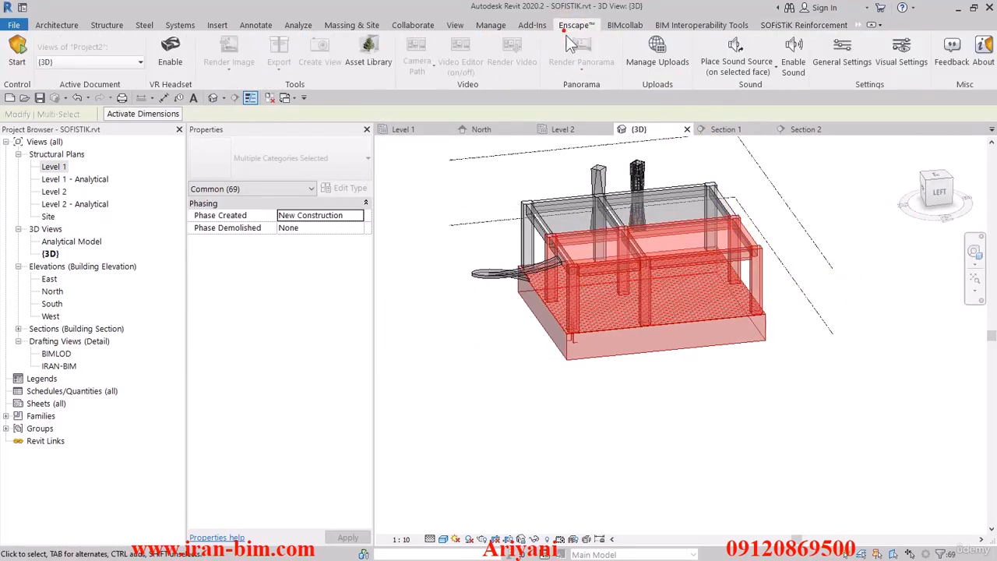
click(848, 25)
click(870, 39)
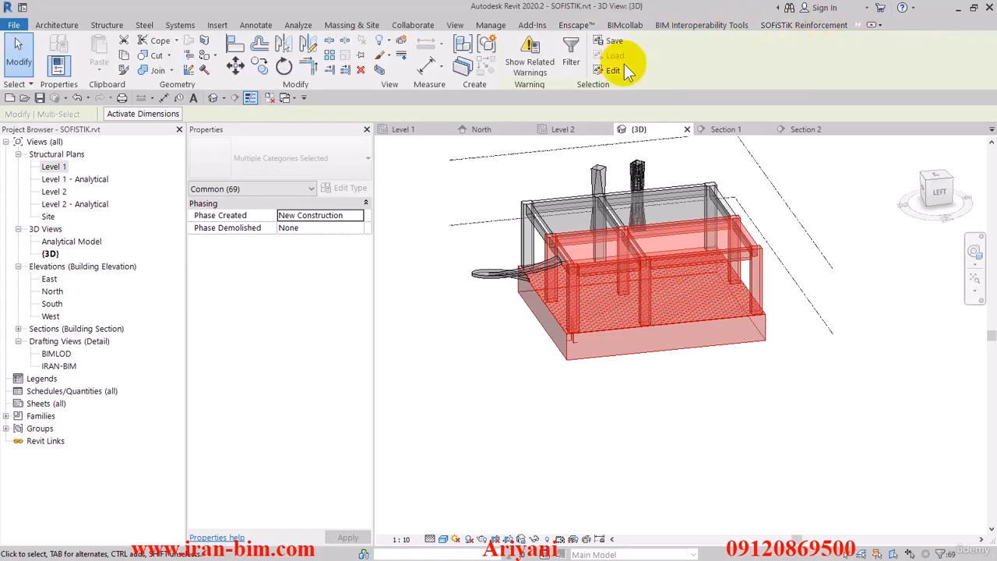
click(573, 54)
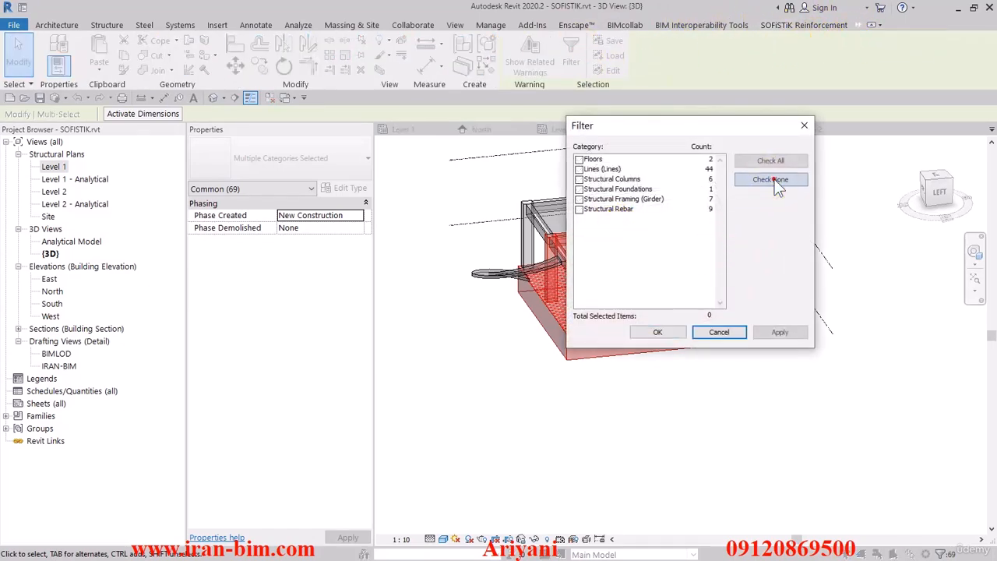
click(579, 169)
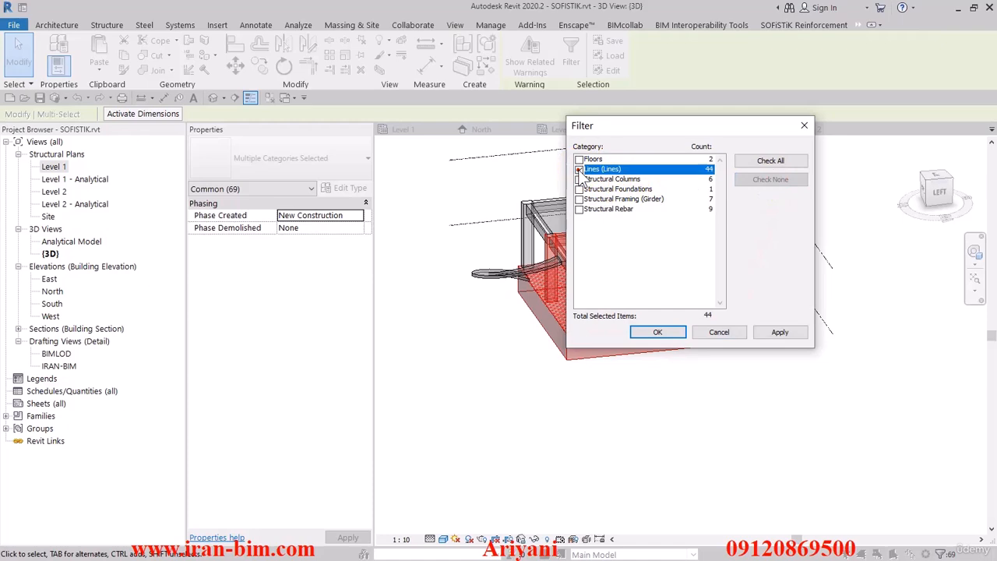
click(646, 335)
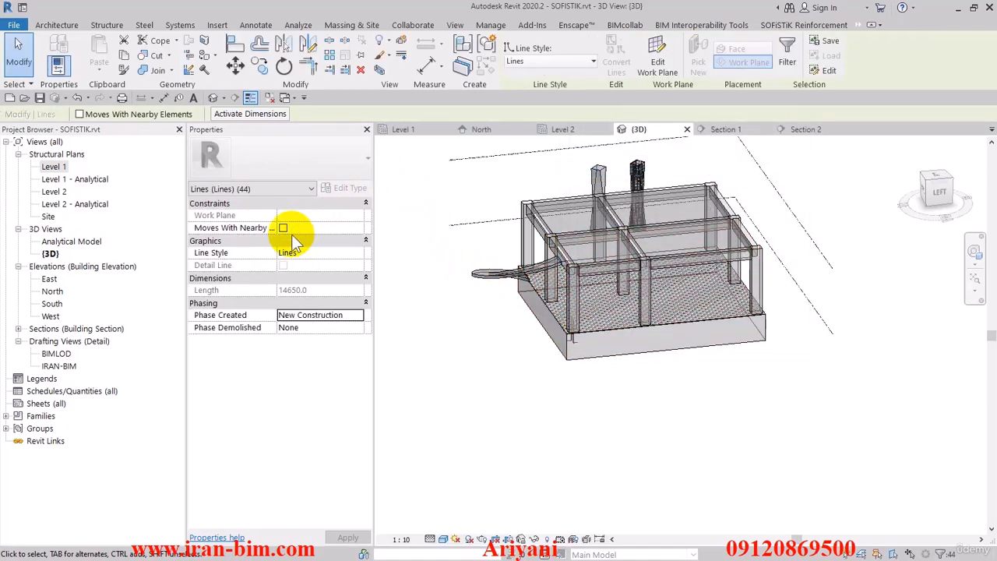
click(361, 69)
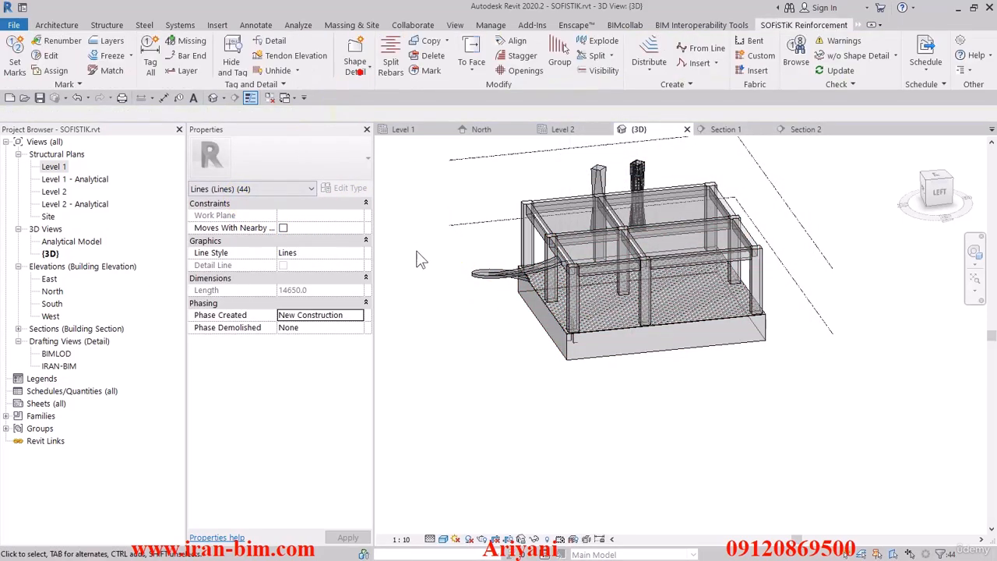
shift+middle_drag(463, 322, 572, 363)
scroll(564, 360, up, 2)
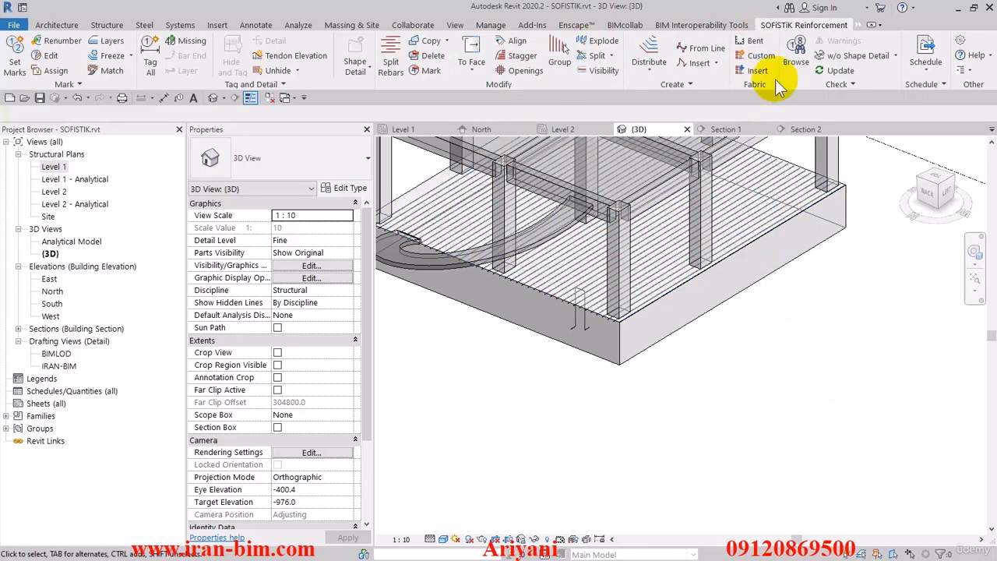
- Open the Level 1 structural plan
double_click(54, 167)
scroll(533, 308, down, 1)
middle_drag(586, 316, 503, 301)
scroll(549, 318, up, 1)
- Create a rectangular 300mm Foundation Slab about 1424 by 13732 mm, just outside grid 1 and running from grid A to grid C
click(53, 25)
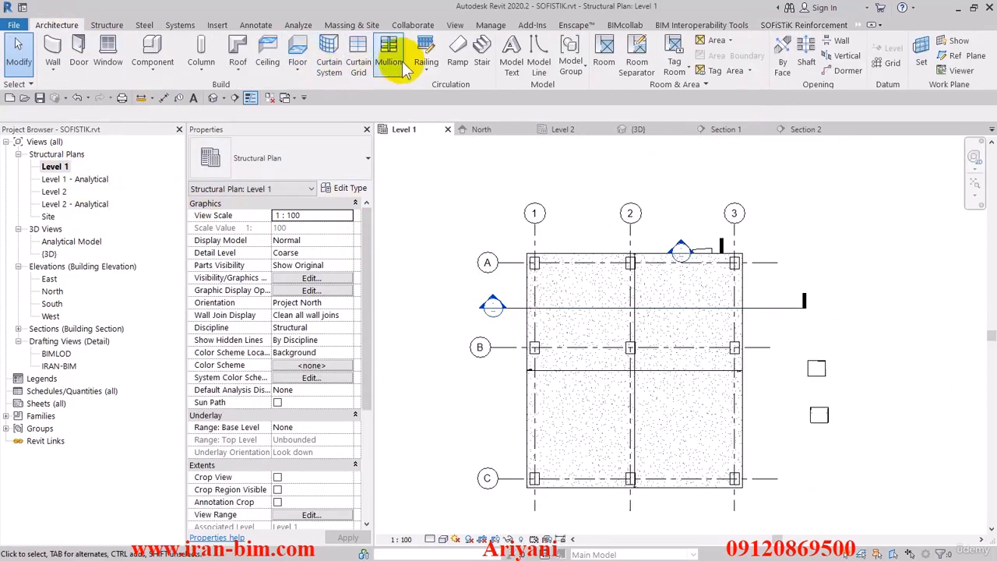
click(106, 25)
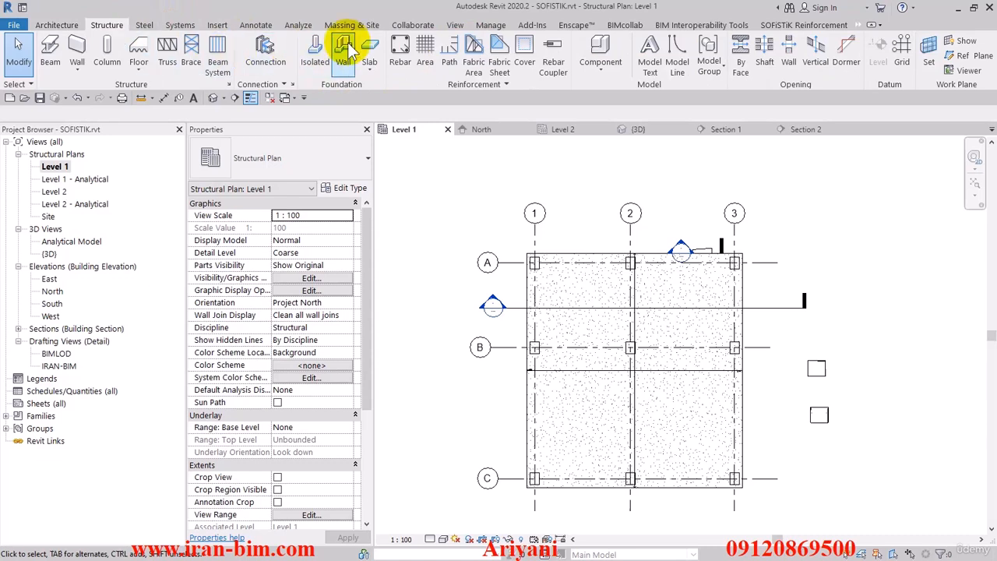
click(374, 56)
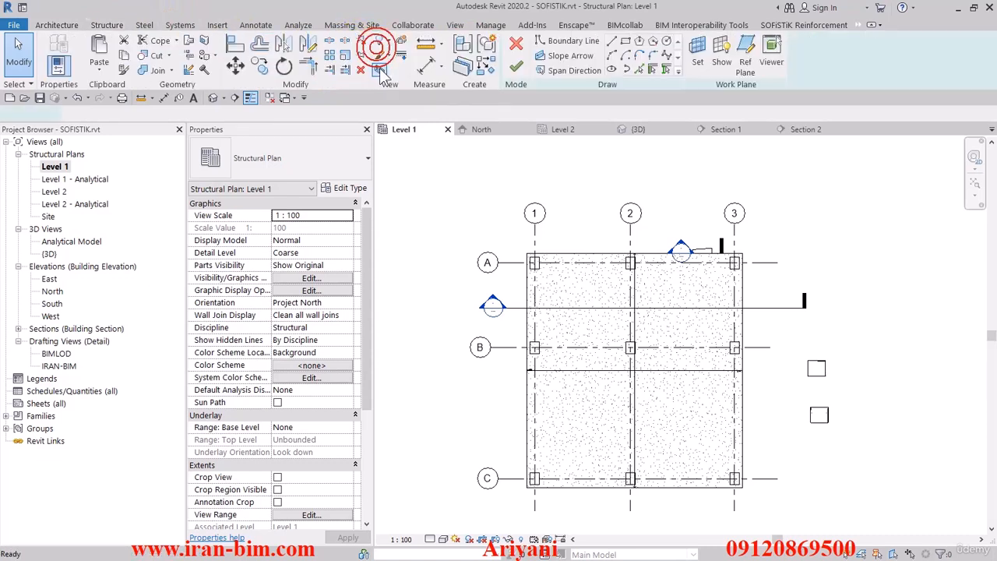
click(626, 41)
middle_drag(596, 266, 578, 251)
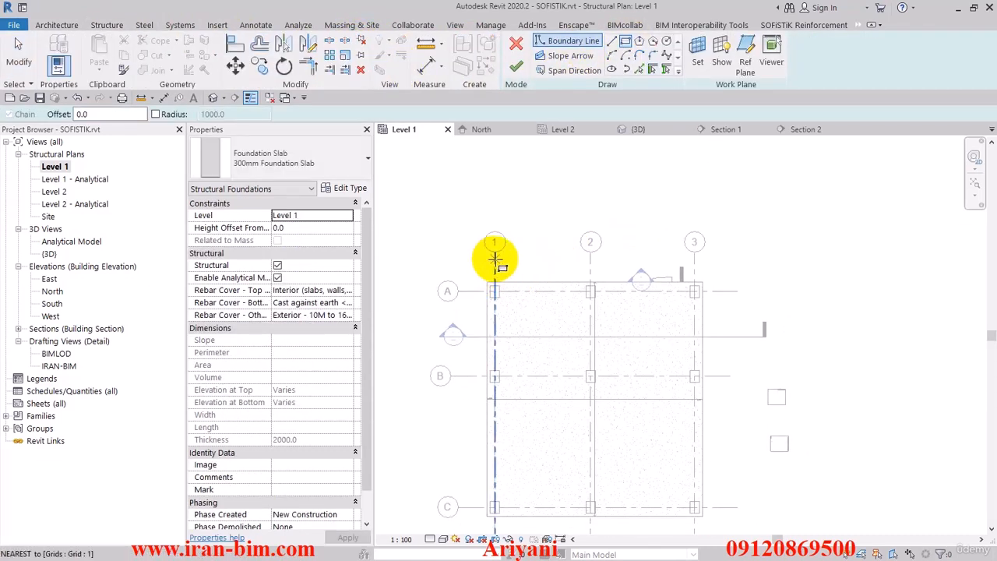
middle_drag(730, 275, 675, 267)
middle_drag(669, 322, 820, 251)
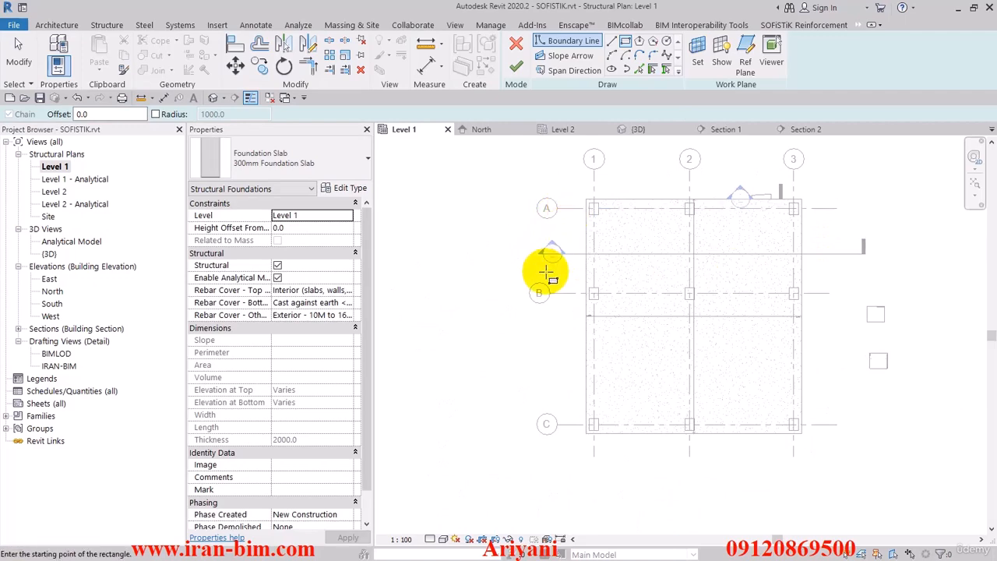
click(570, 209)
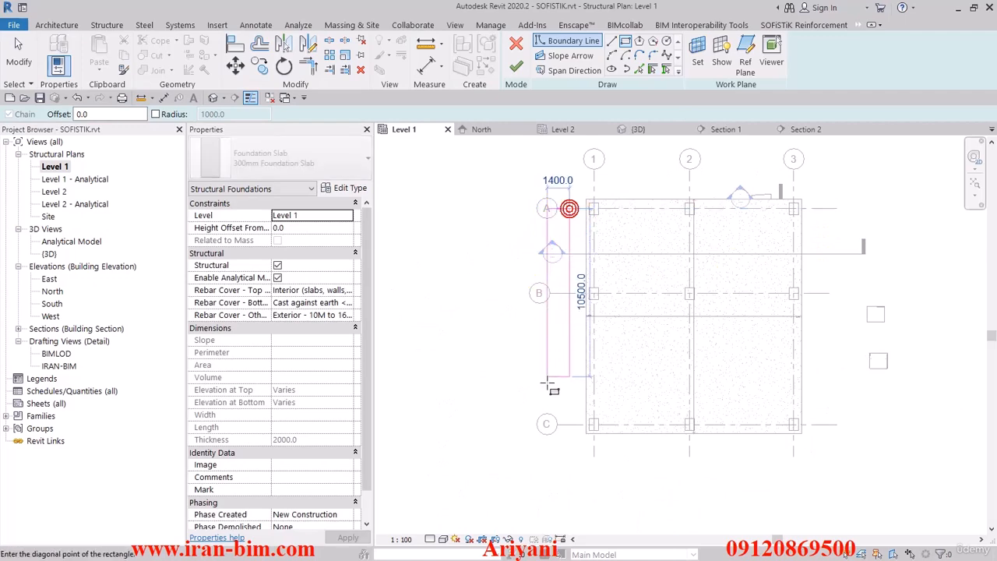
click(546, 426)
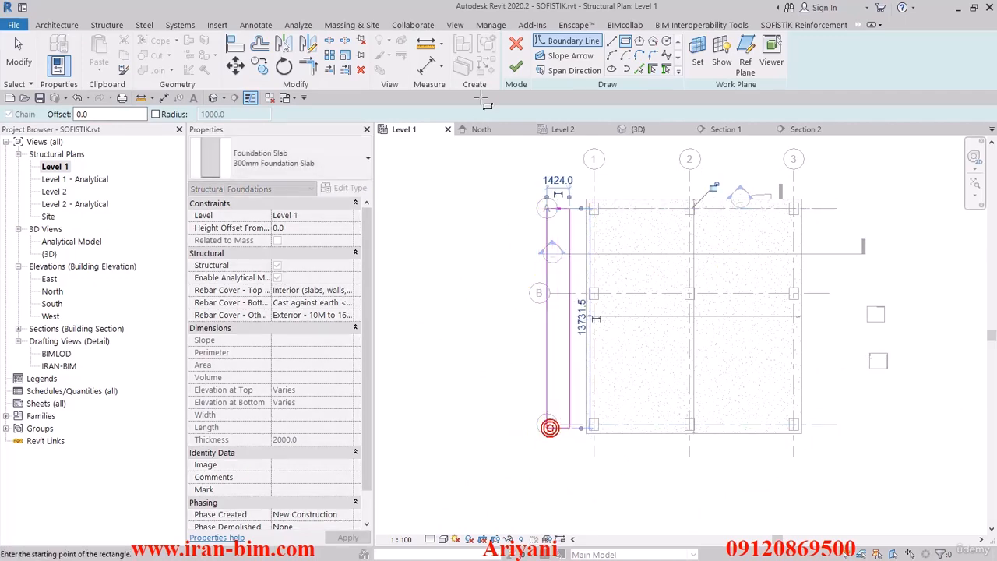
click(516, 67)
- Shift the Section 2 line sideways so it crosses the new narrow foundation slab, and open the Section 2 view
click(490, 236)
drag(613, 254, 568, 254)
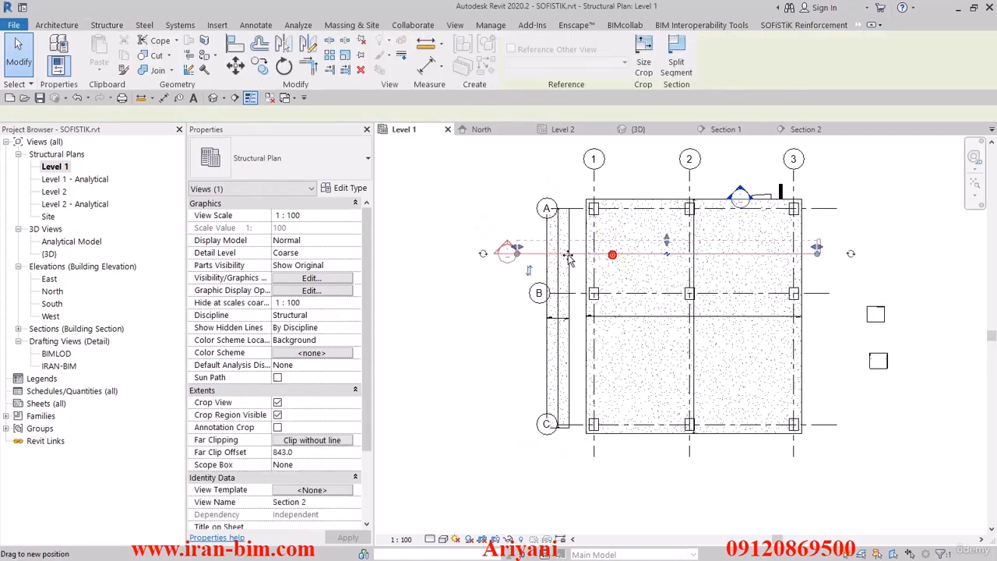
click(512, 281)
double_click(506, 251)
middle_drag(511, 396, 545, 322)
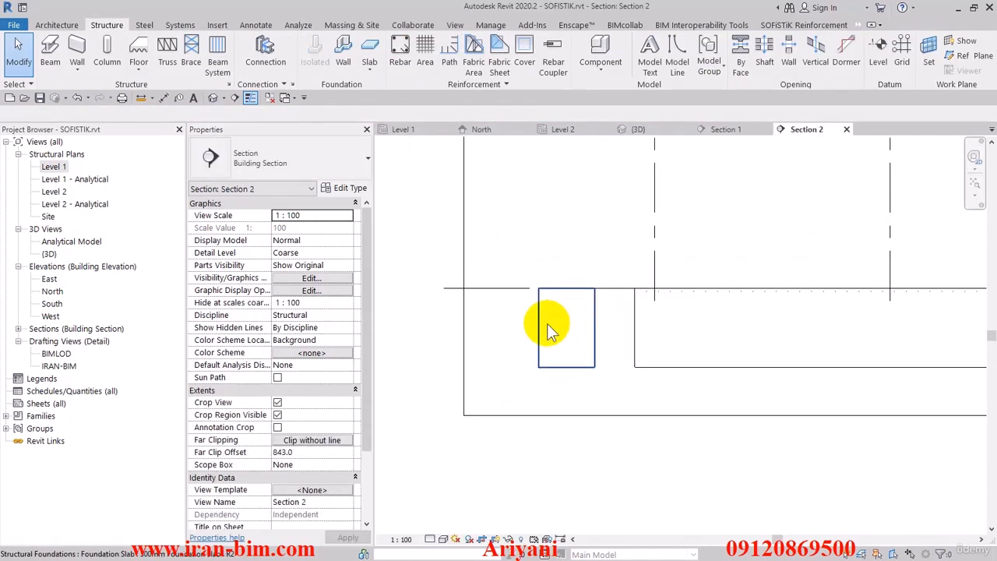
- Change the narrow foundation slab to the 250mm Foundation Slab type and set that type's structure layer thickness to 500
click(545, 324)
click(319, 163)
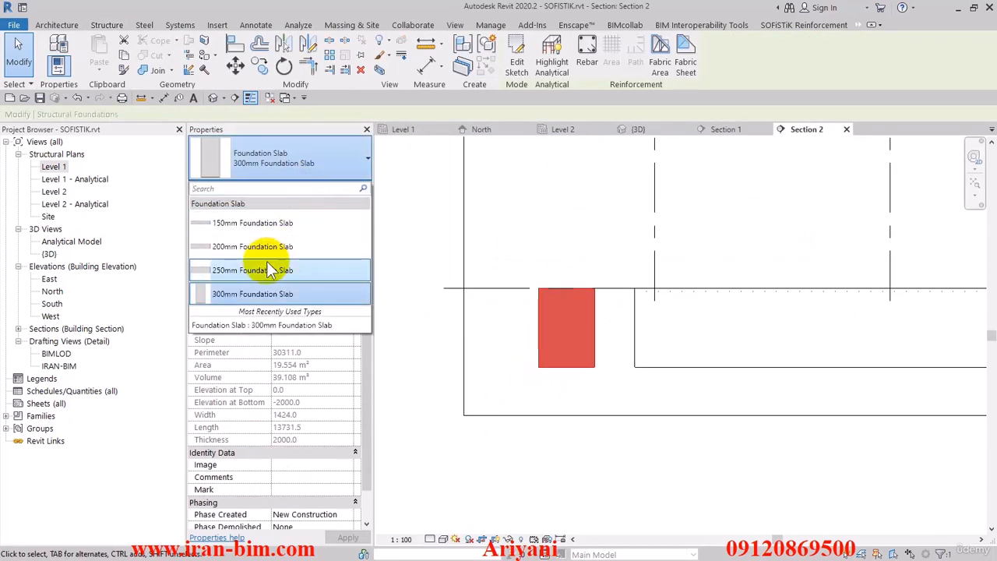
click(258, 269)
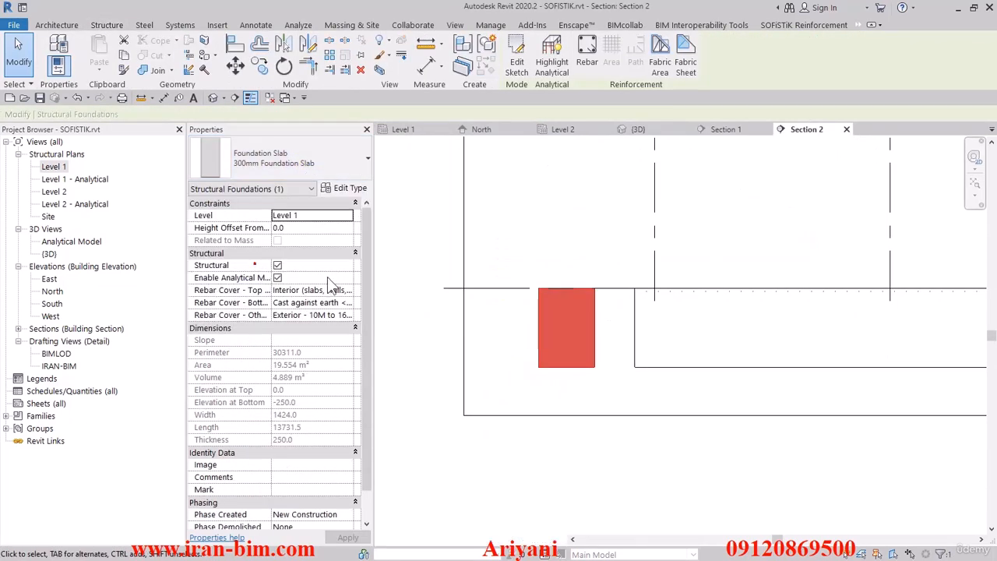
click(343, 190)
click(669, 210)
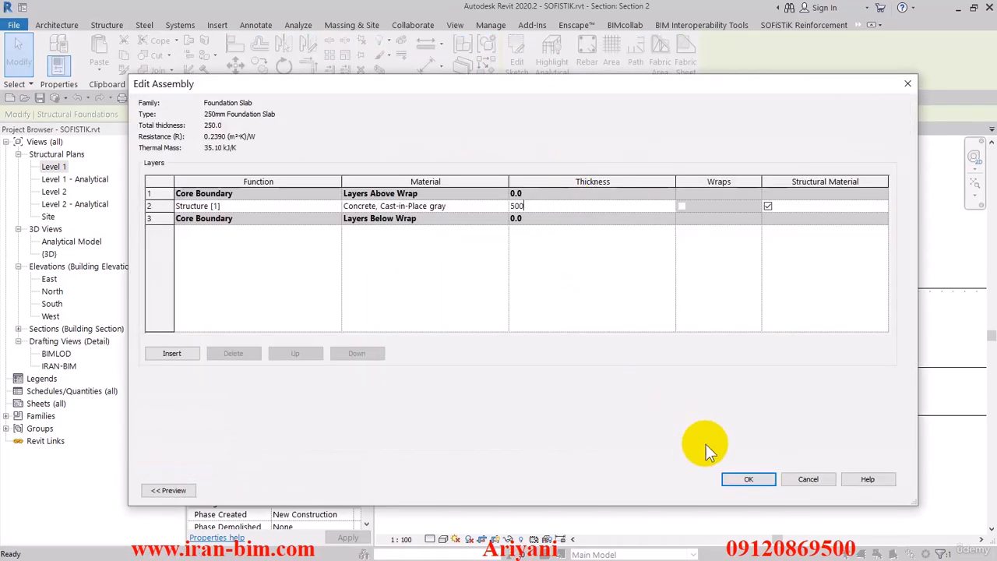
click(747, 479)
click(753, 488)
click(548, 342)
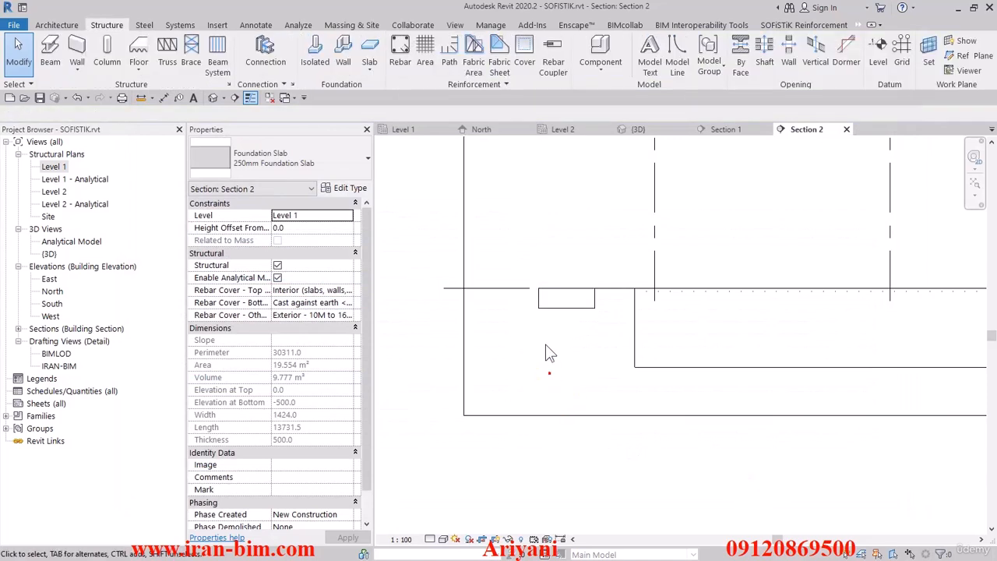
- Place a single Ø14 rebar of shape M_02 along the bottom of the narrow foundation slab in the section
click(549, 300)
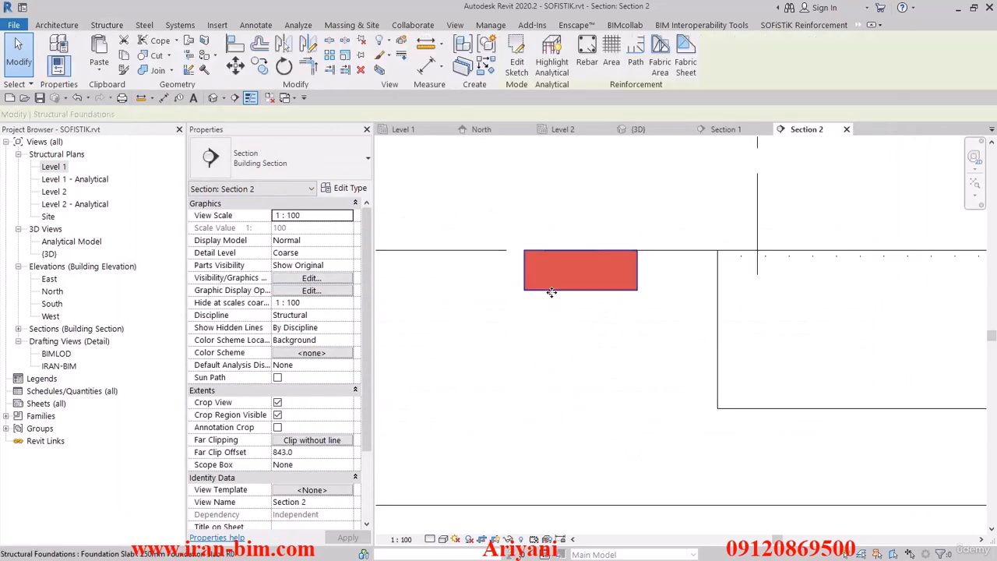
click(580, 51)
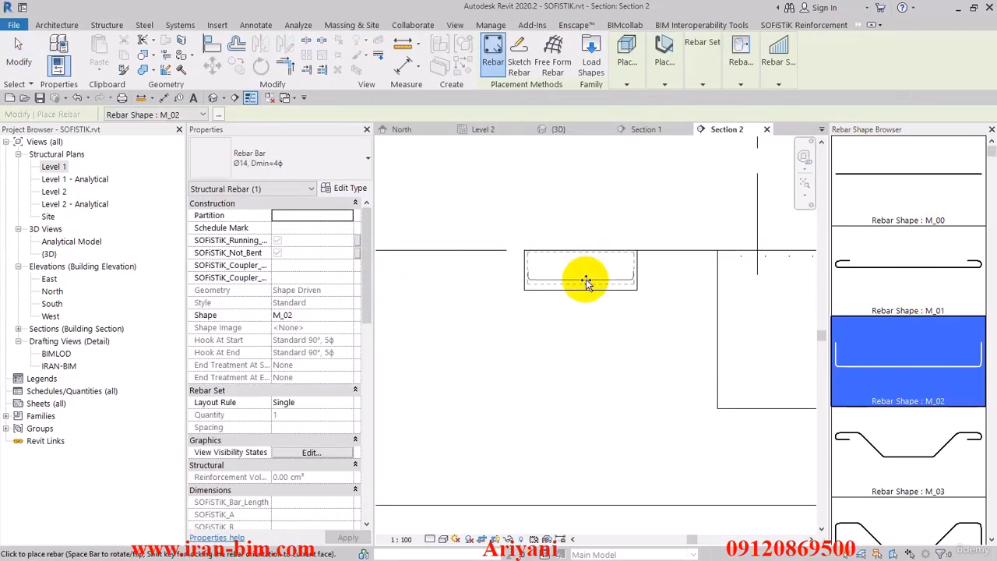
click(19, 55)
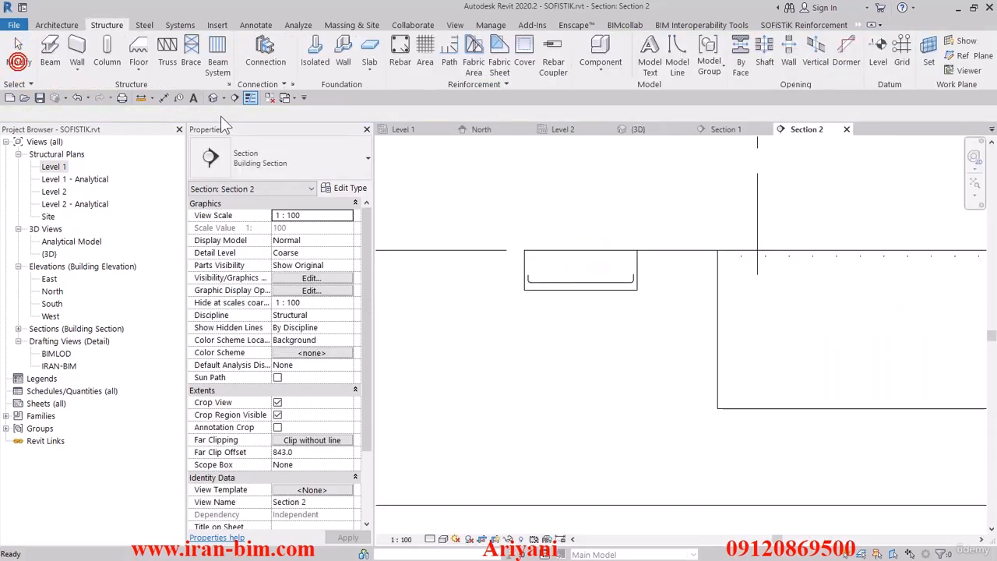
- Open the 3D view and override the narrow slab's element graphics so that its surfaces are transparent
click(215, 98)
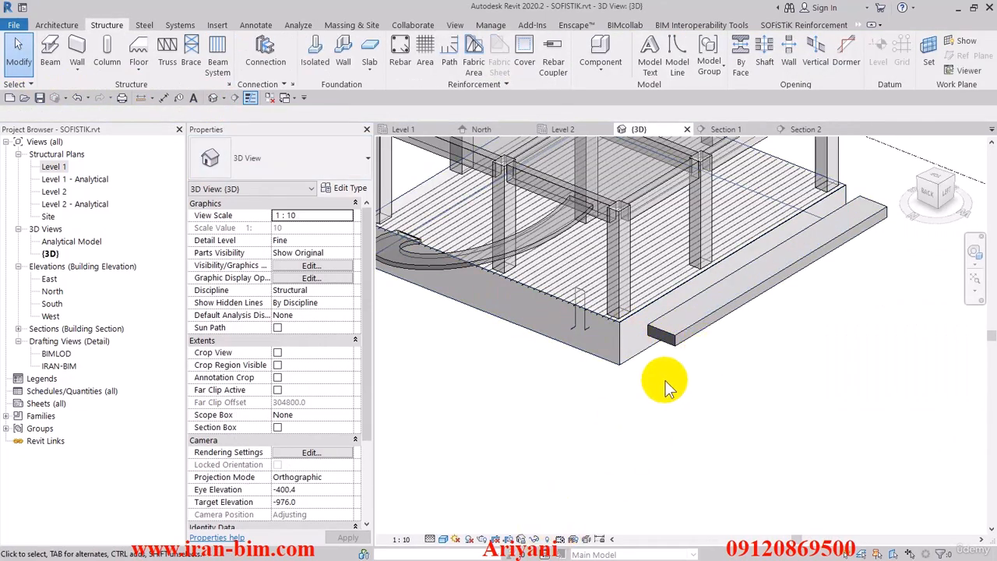
click(668, 343)
click(400, 56)
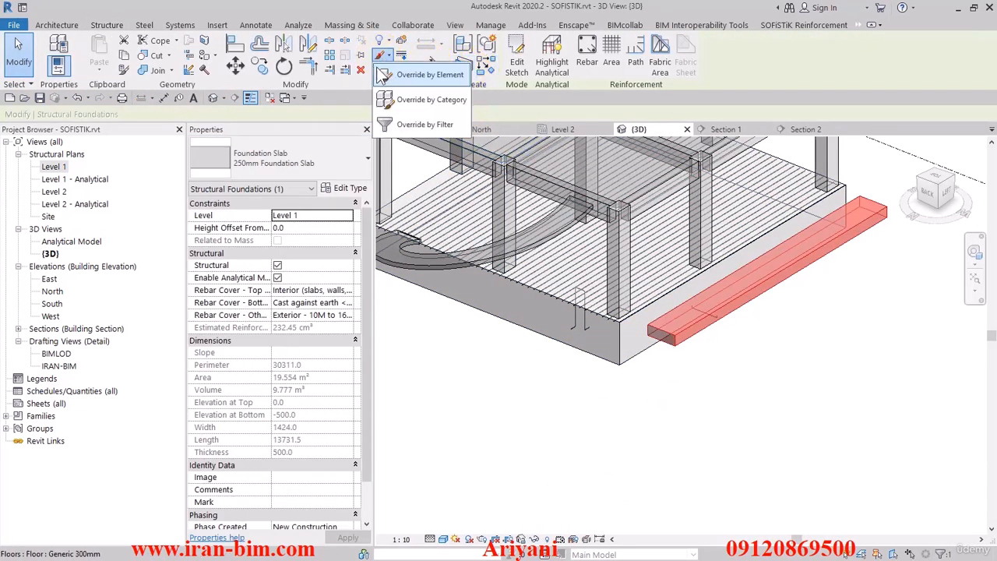
click(421, 129)
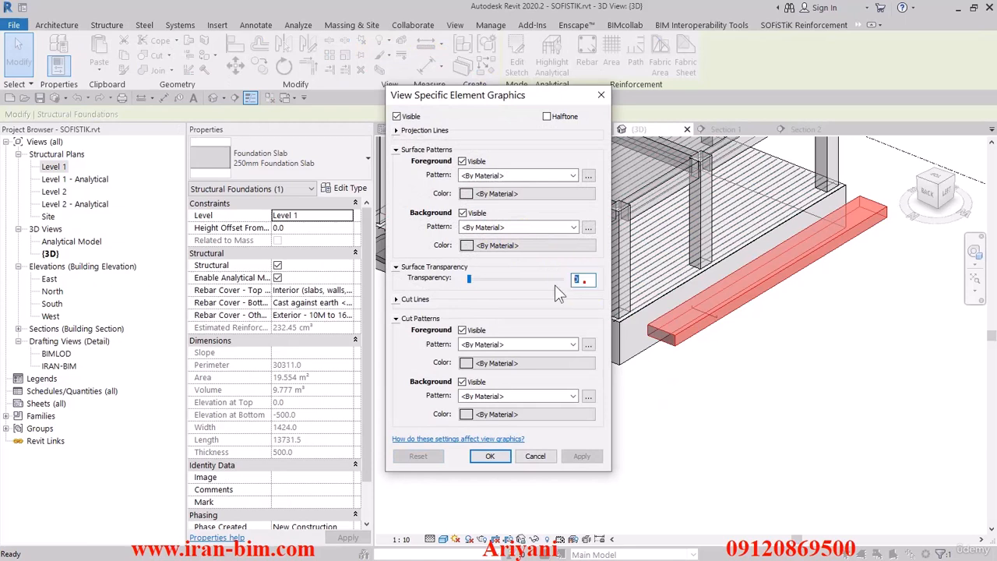
click(496, 455)
click(647, 410)
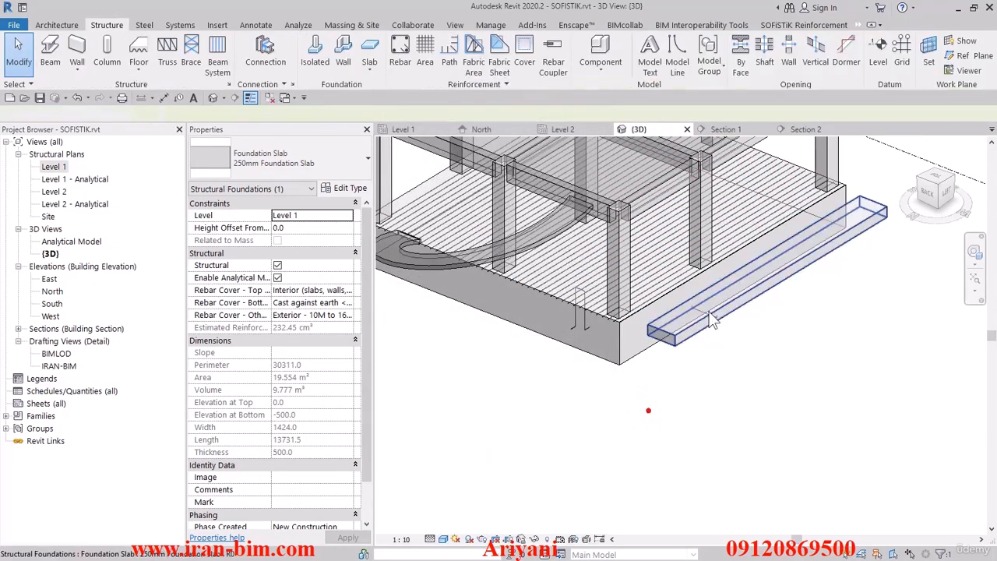
- Distribute the slab's M_02 rebar along its length with the Maximum Spacing layout at 300 mm
scroll(713, 319, up, 2)
click(710, 318)
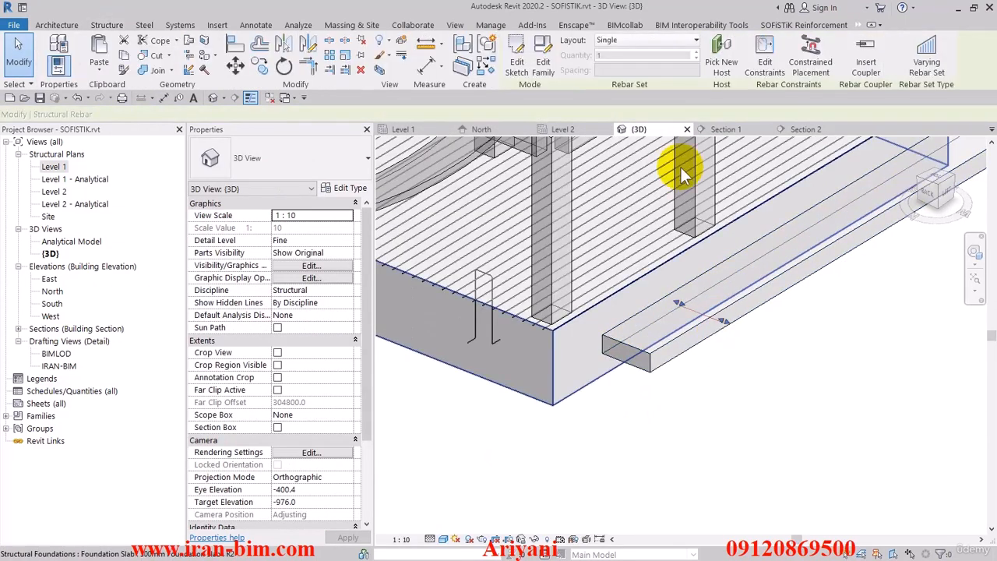
click(651, 41)
click(647, 80)
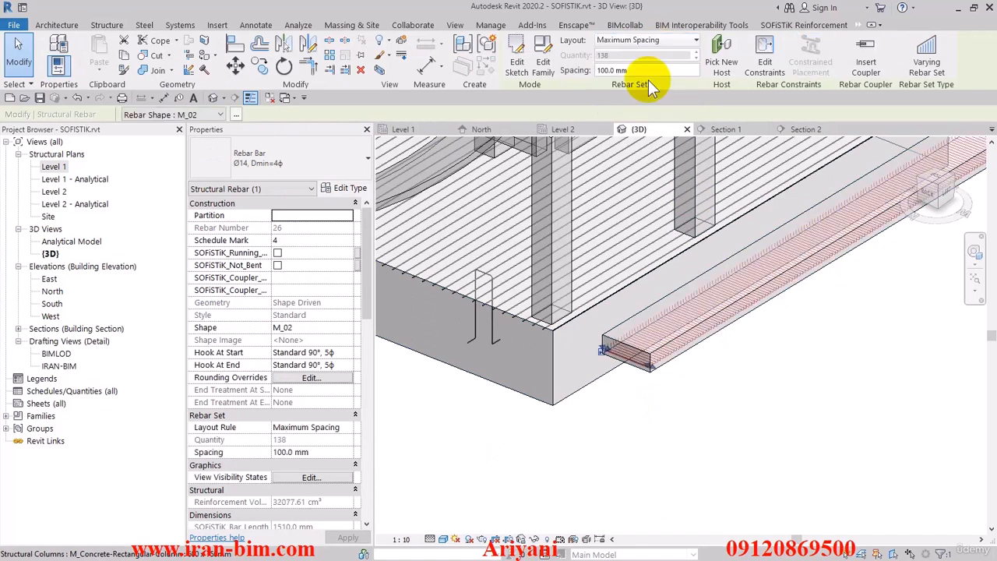
click(580, 73)
text(30480)
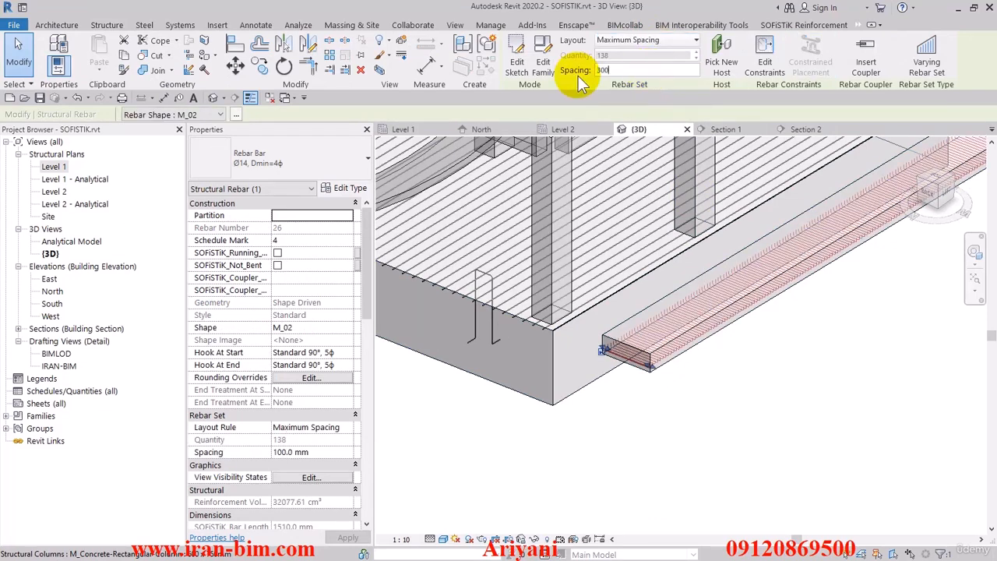
key(Return)
click(768, 374)
- Create W4/12 bent fabric sheets from the narrow slab's rebar set, with a 500 mm lap length, Major bend direction and Up orientation
shift+middle_drag(769, 376, 806, 359)
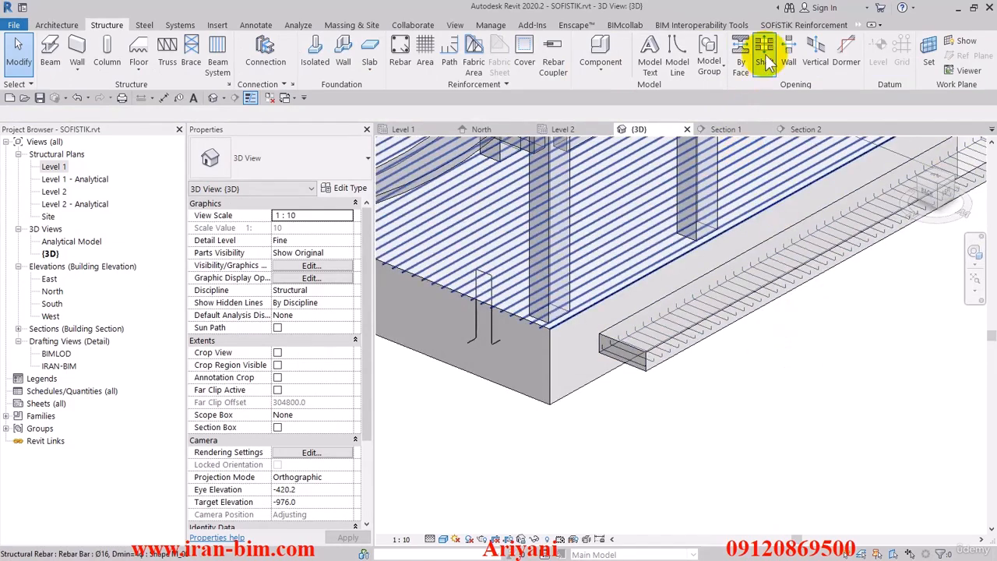
click(779, 25)
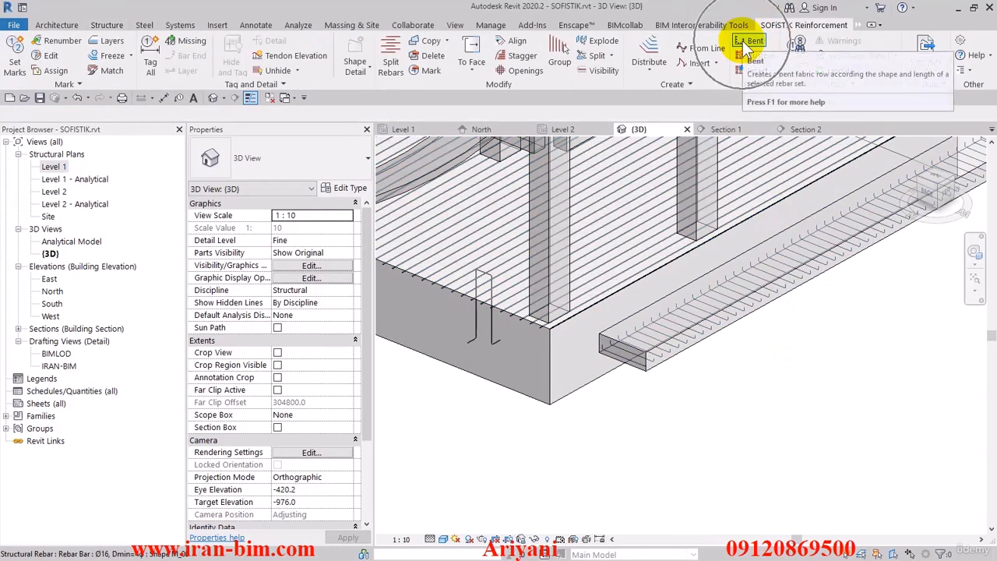
click(750, 40)
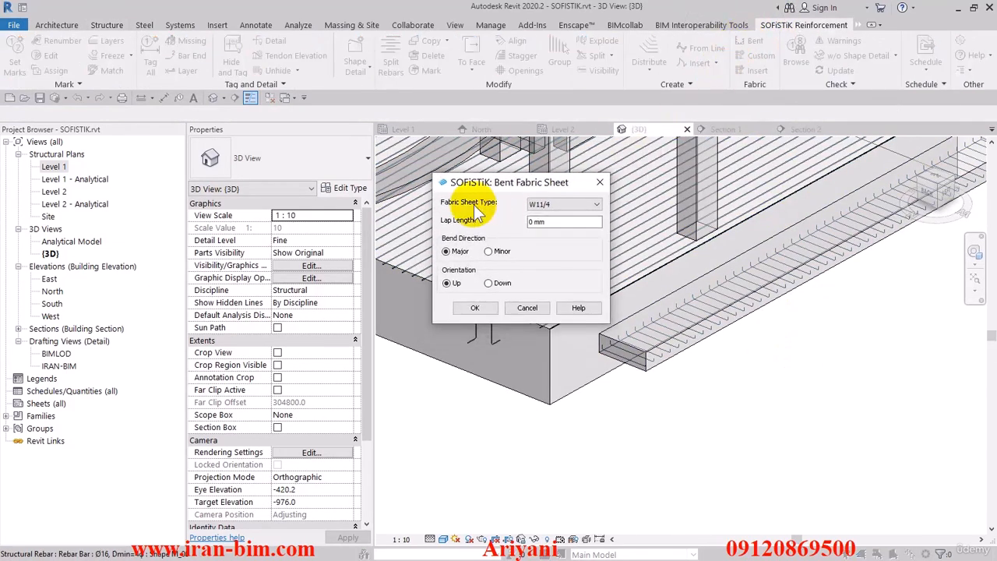
click(567, 204)
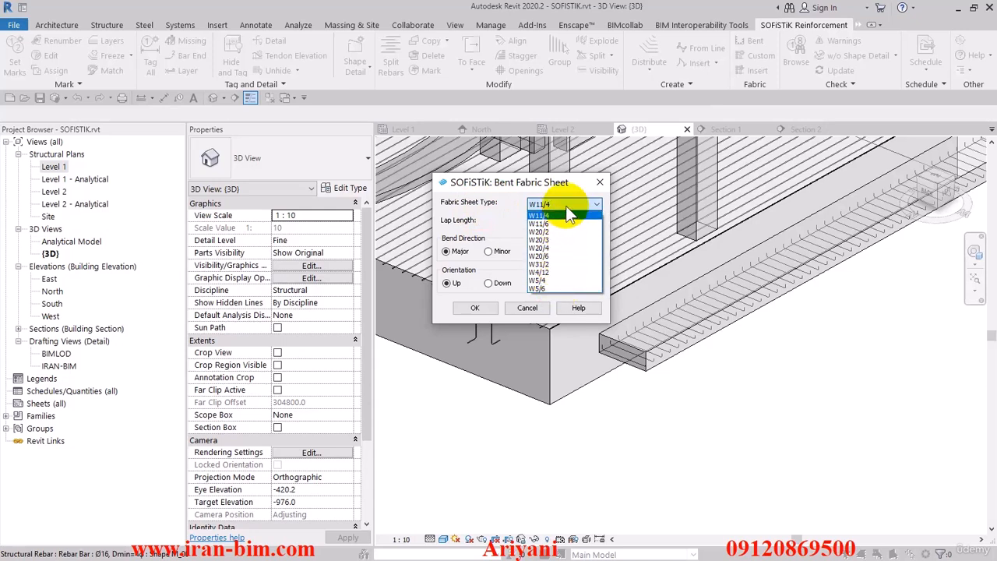
click(551, 273)
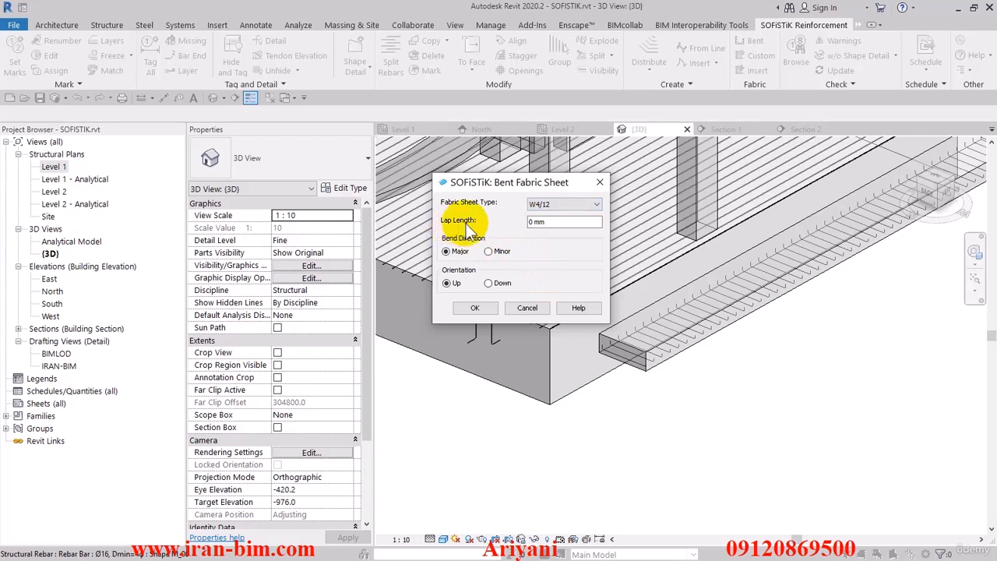
double_click(548, 221)
text(500)
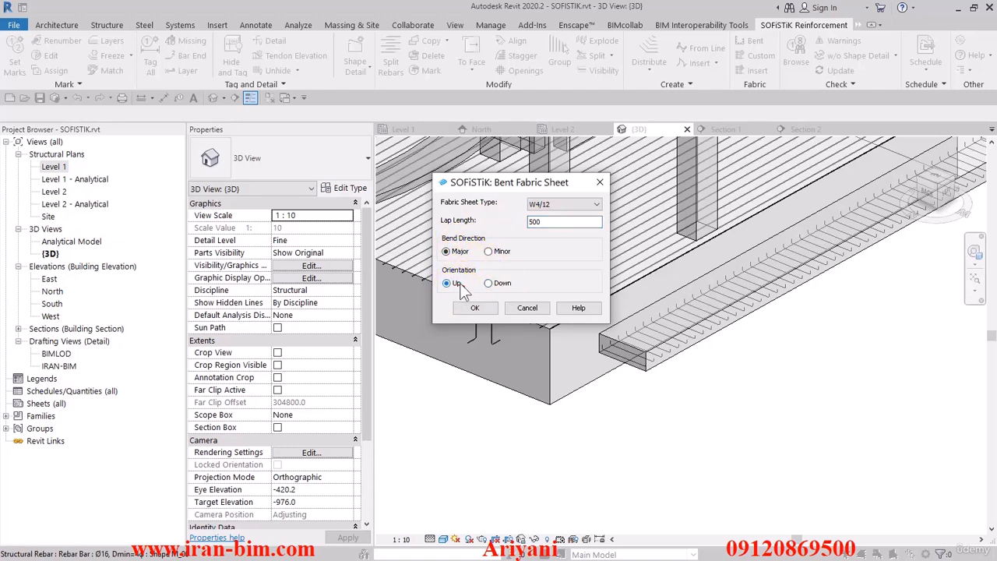
click(477, 307)
click(624, 360)
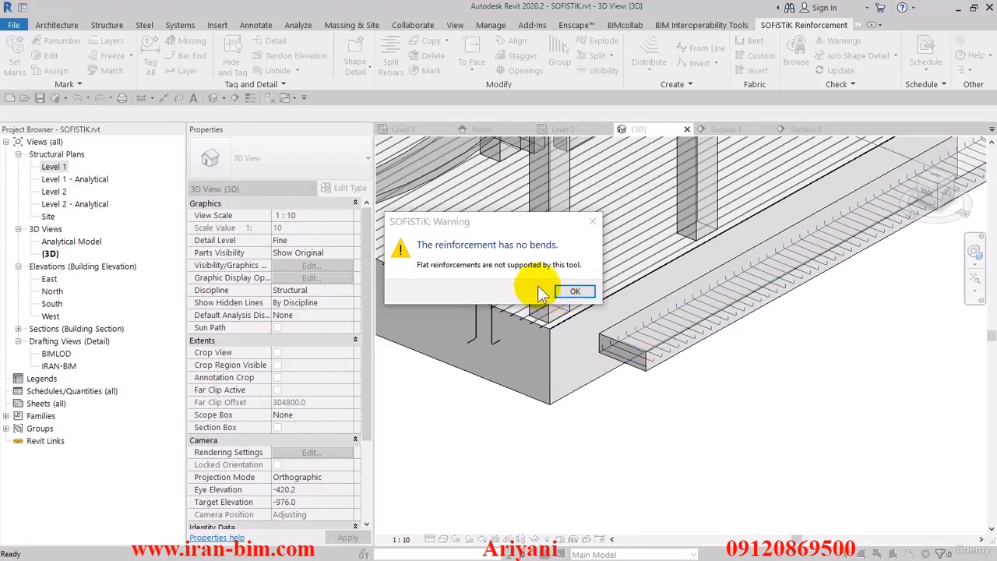
click(574, 291)
middle_drag(685, 387, 655, 410)
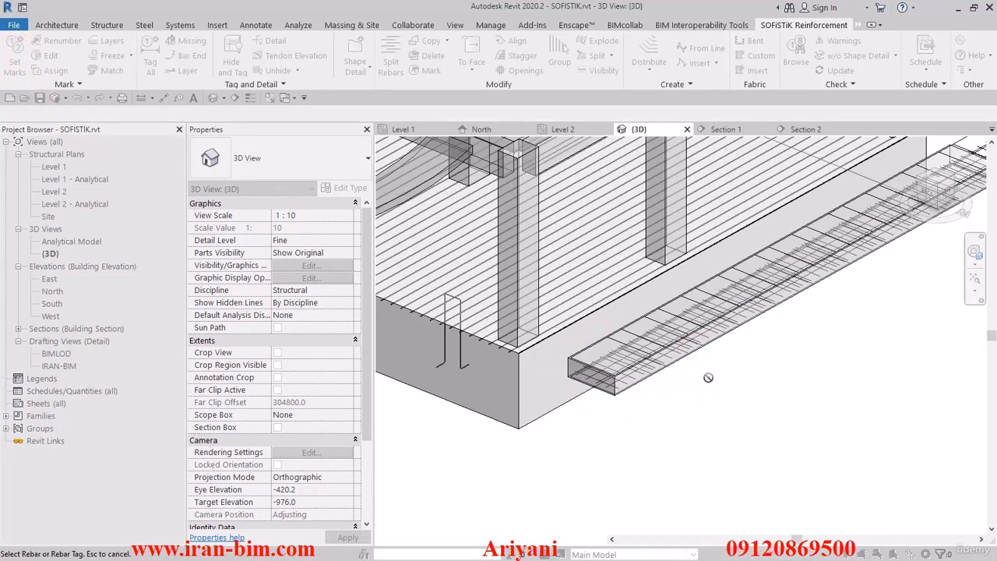
- Examine the bent fabric inside the narrow slab from several angles and try SOFiSTiK's Visibility command
scroll(617, 389, up, 2)
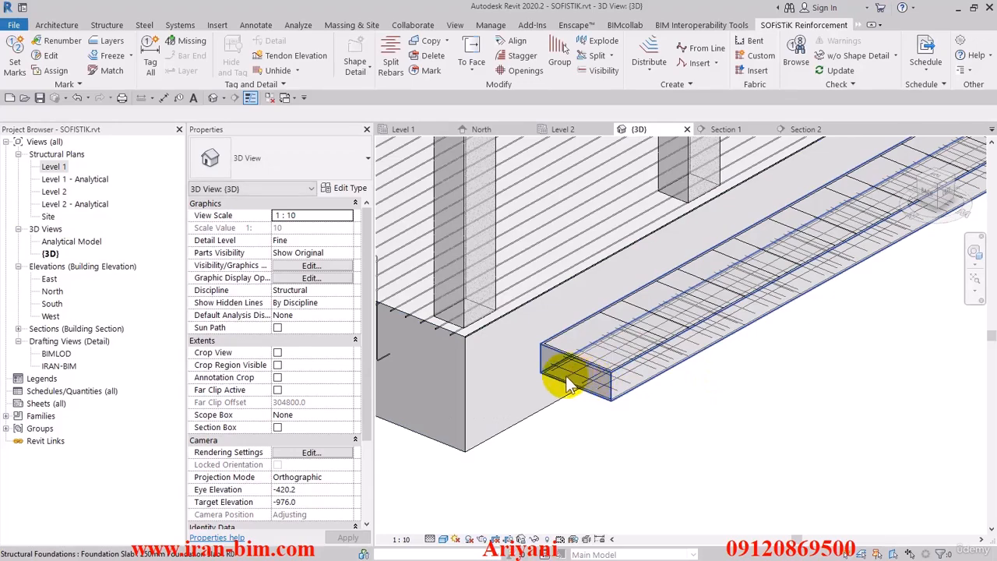
click(568, 390)
shift+middle_drag(703, 416, 667, 428)
click(538, 164)
click(590, 71)
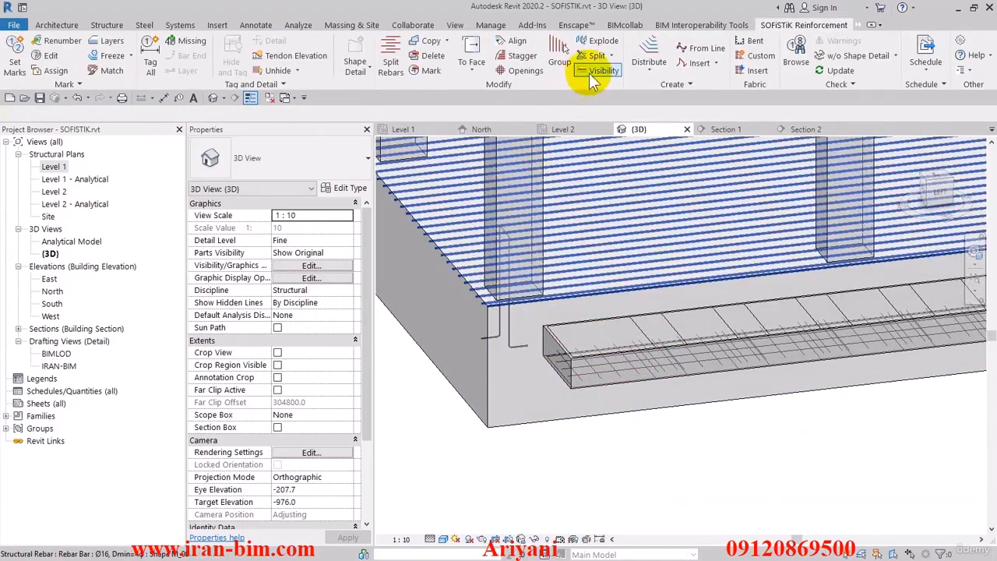
click(446, 320)
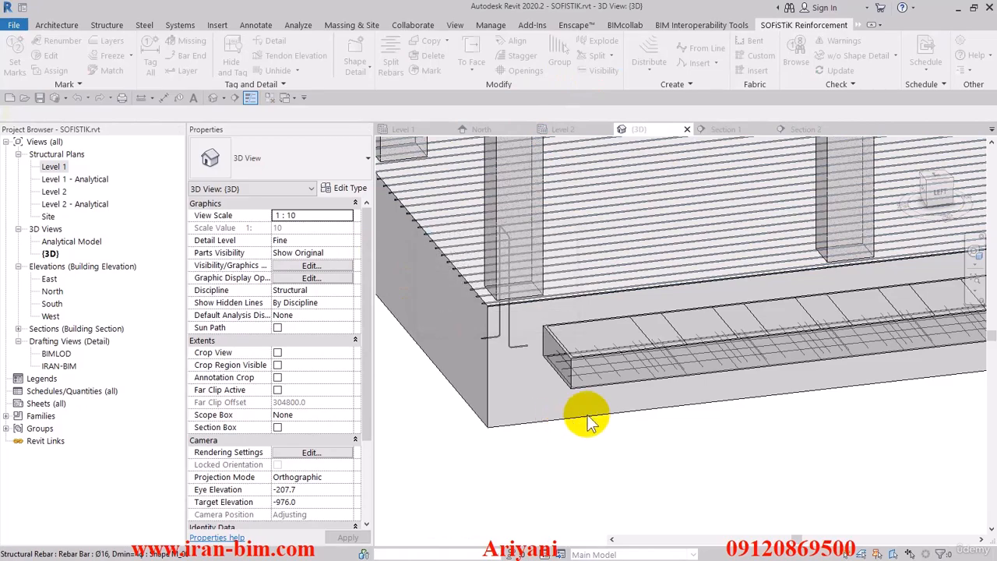
shift+middle_drag(610, 456, 636, 401)
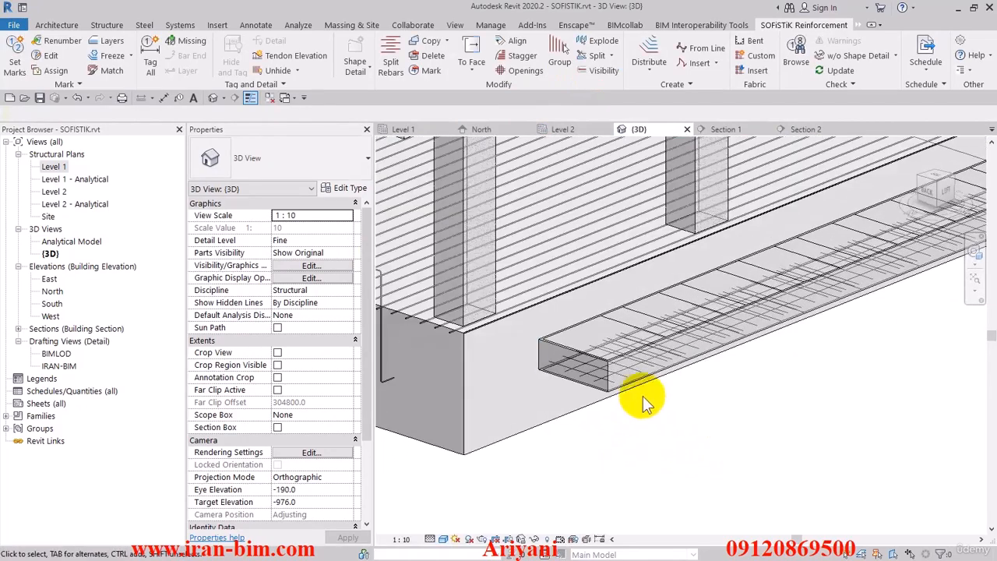
- Inspect the W4/12 fabric sheet at the slab's near end, its properties and its overlap with the neighbouring sheet
click(642, 369)
shift+middle_drag(697, 391, 686, 457)
click(687, 458)
scroll(616, 389, up, 2)
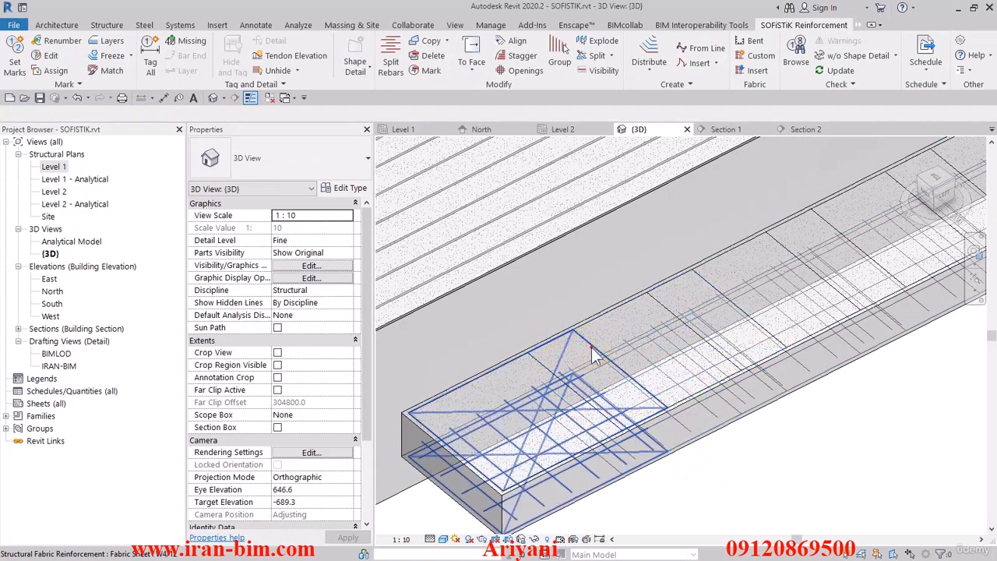
click(579, 355)
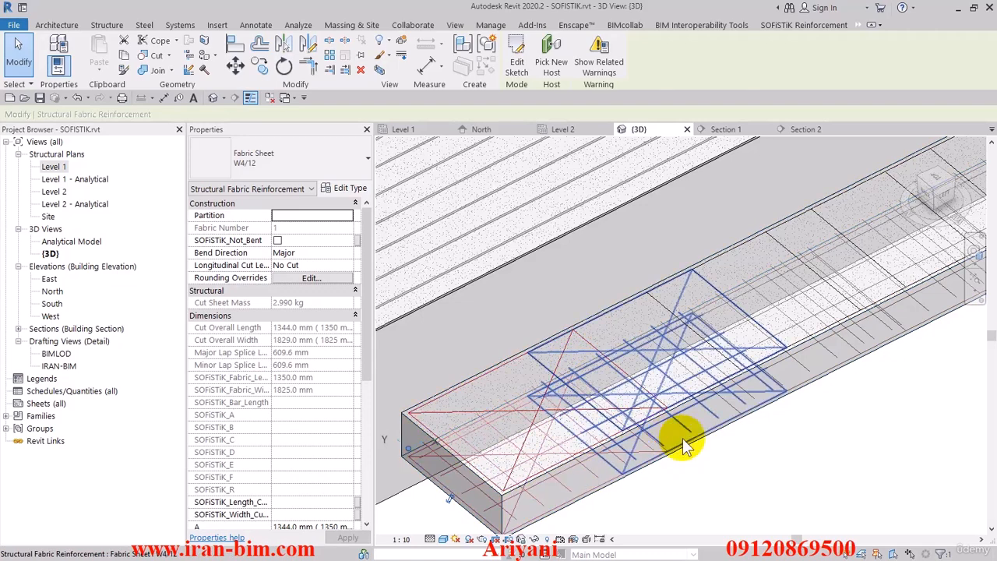
click(725, 462)
shift+middle_drag(726, 463, 712, 311)
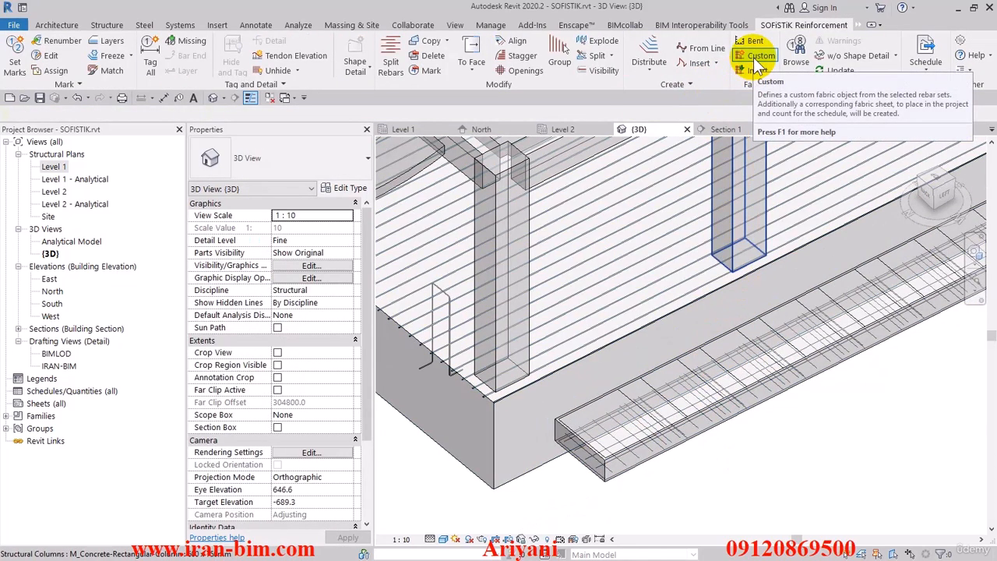
- Try SOFiSTiK's Custom fabric command on the fabric sheet at the narrow slab's near end
click(754, 61)
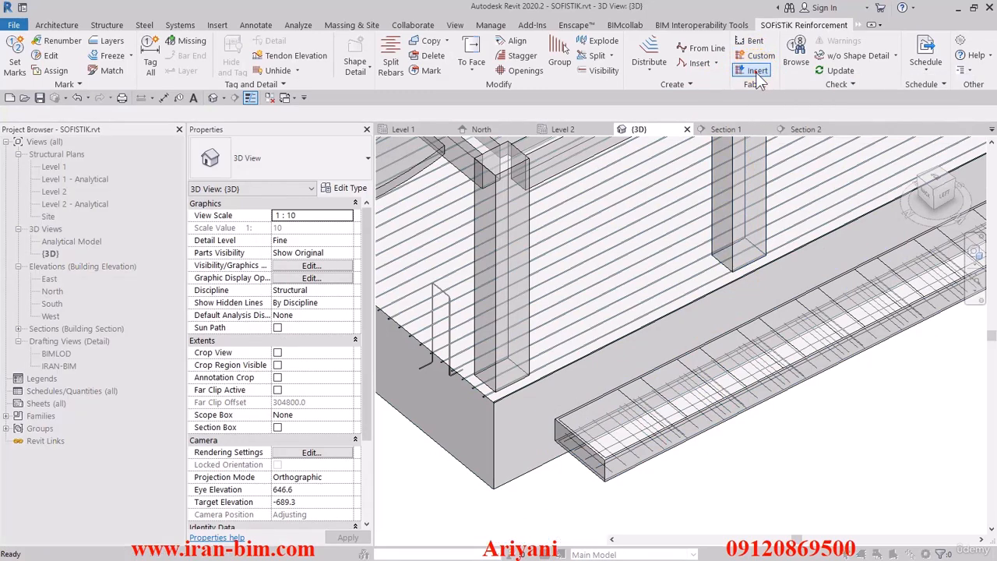
click(653, 397)
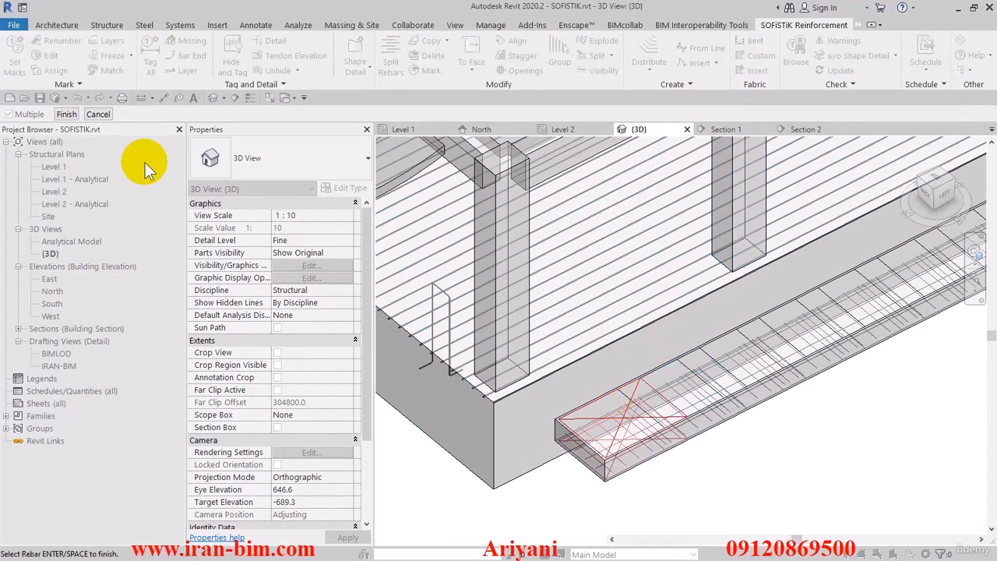
click(65, 113)
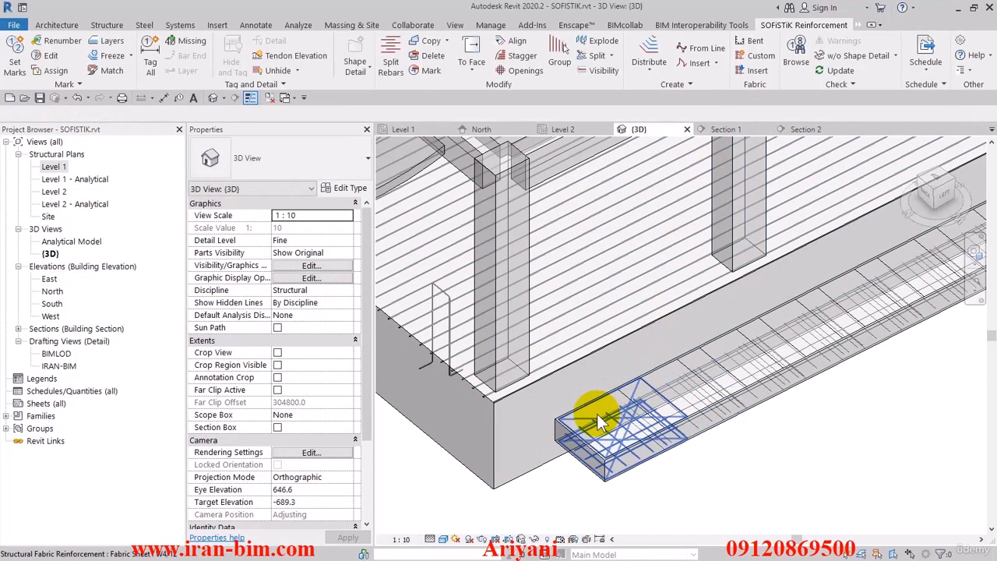
- Select the fabric sheet at the slab's near end and check its type in the type selector
click(597, 414)
middle_drag(741, 454, 736, 405)
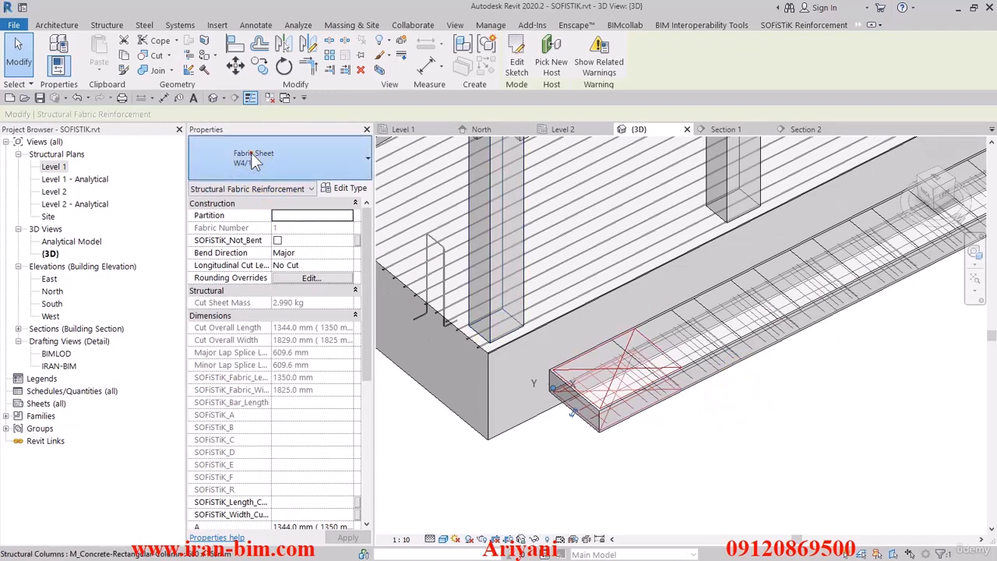
click(251, 154)
click(251, 153)
click(714, 428)
scroll(713, 413, down, 2)
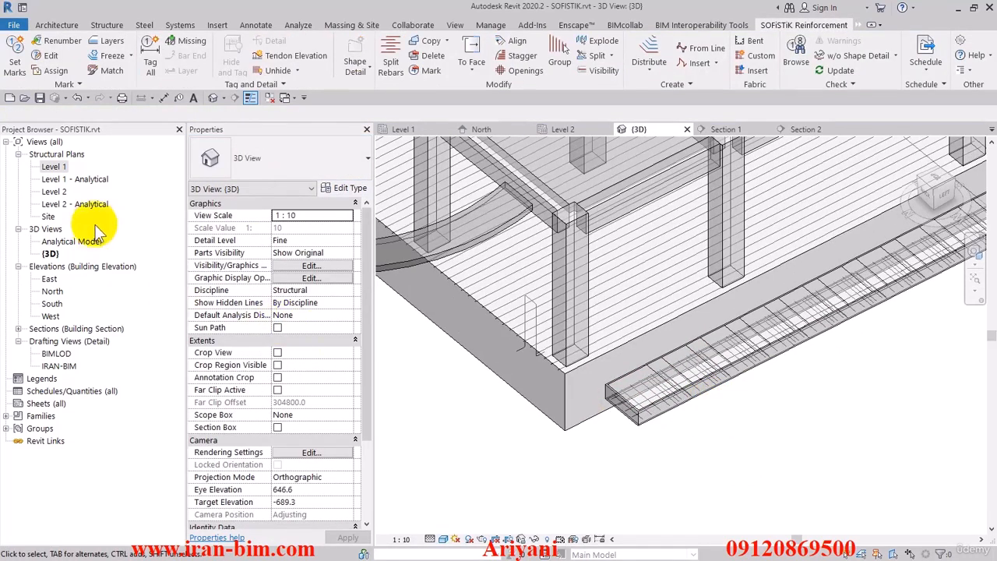
- Open the Level 1 structural plan
double_click(55, 166)
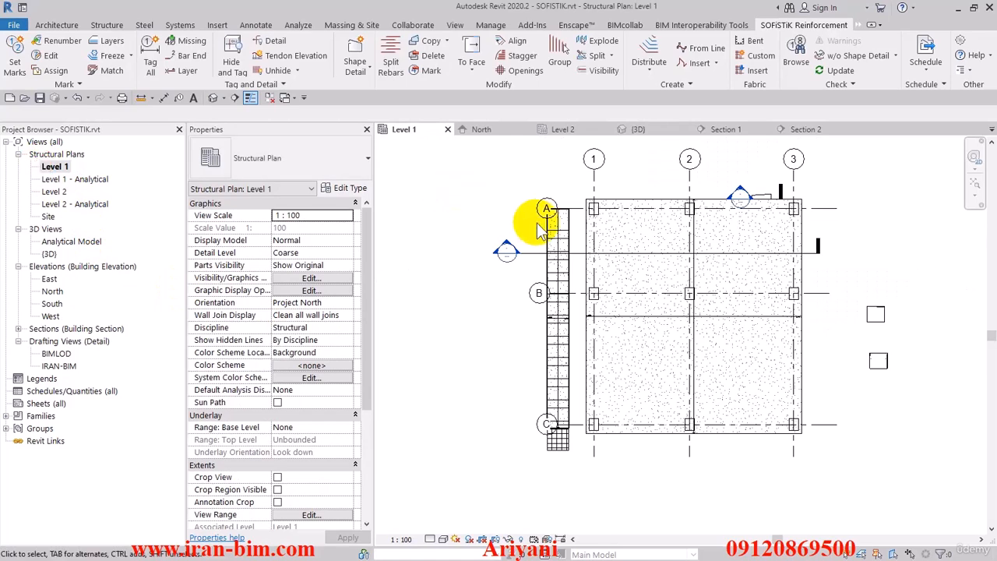
- Open the Section 1 view from its section marker near grid 3 and bring the grid 3 column into view
scroll(638, 216, up, 4)
click(635, 226)
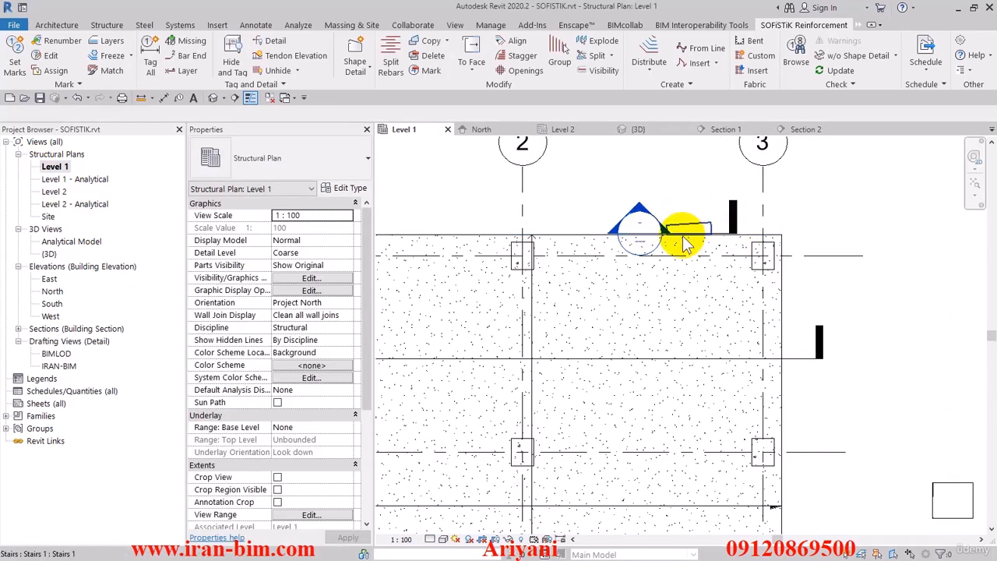
scroll(635, 229, up, 2)
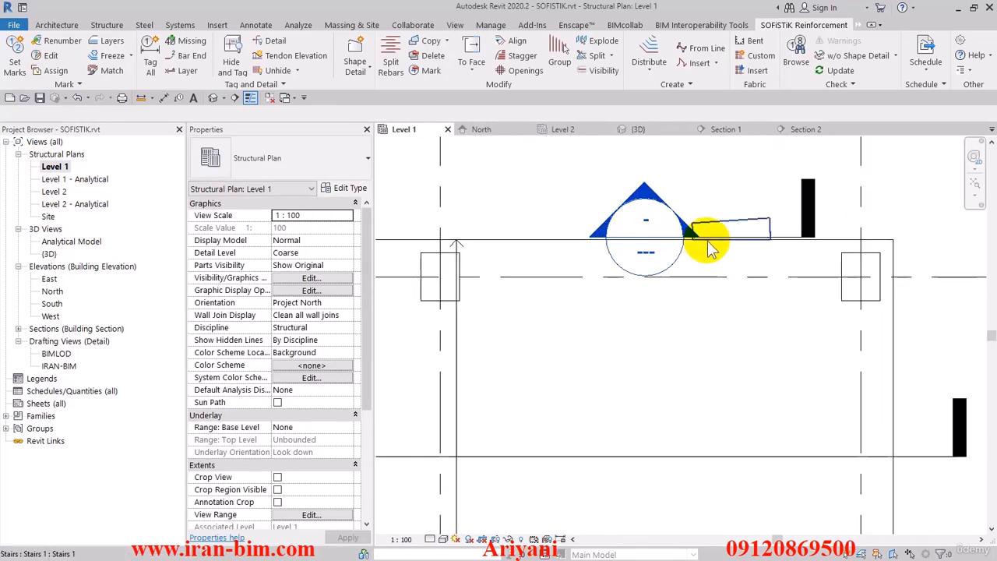
click(796, 240)
drag(797, 240, 916, 283)
click(940, 315)
double_click(781, 293)
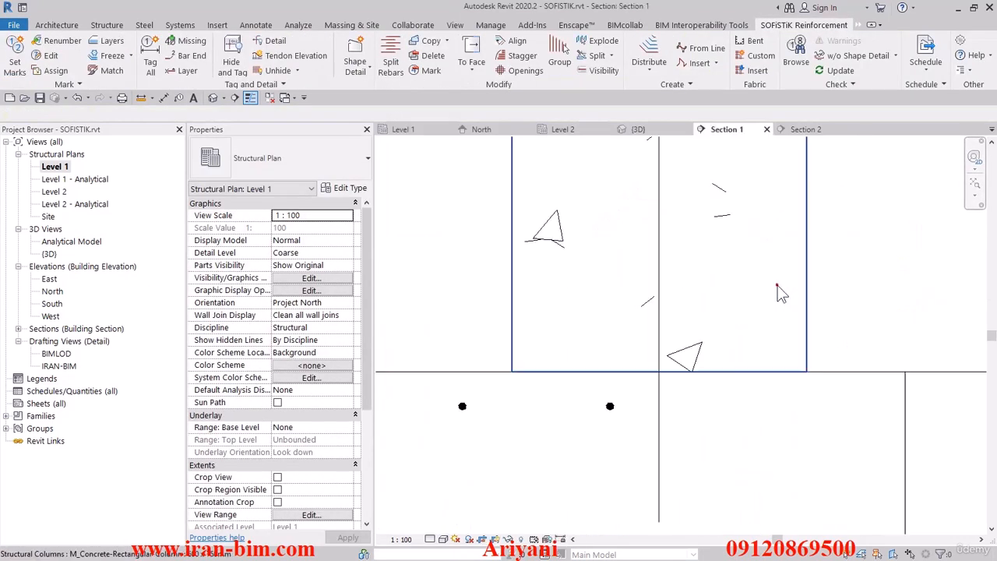
click(775, 283)
click(847, 283)
scroll(844, 282, down, 3)
middle_drag(844, 280, 635, 492)
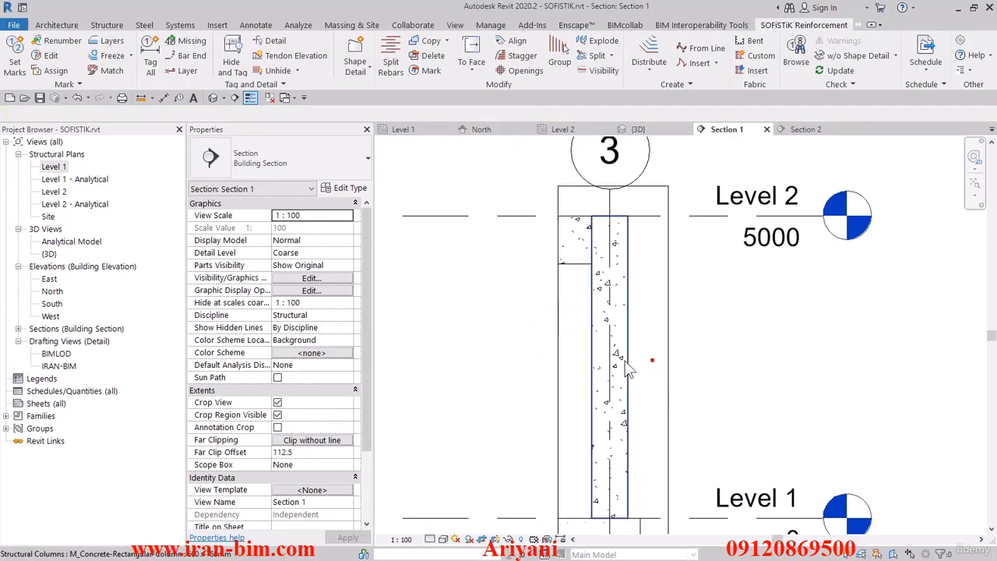
- Start placing a rebar in the grid 3 column with shape M_T1, oriented perpendicular to cover
click(611, 335)
click(678, 66)
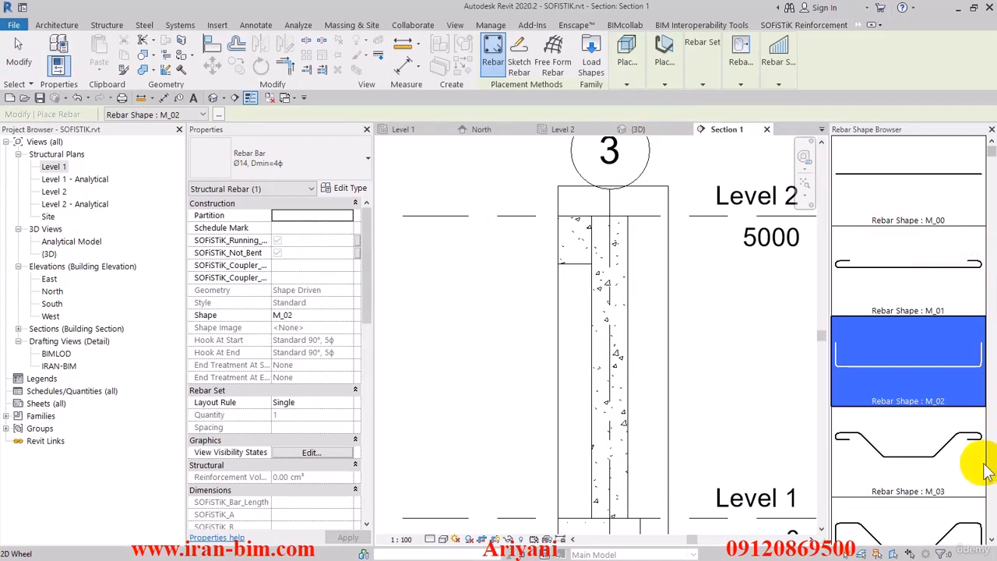
drag(989, 150, 970, 439)
click(924, 363)
middle_drag(666, 390, 599, 234)
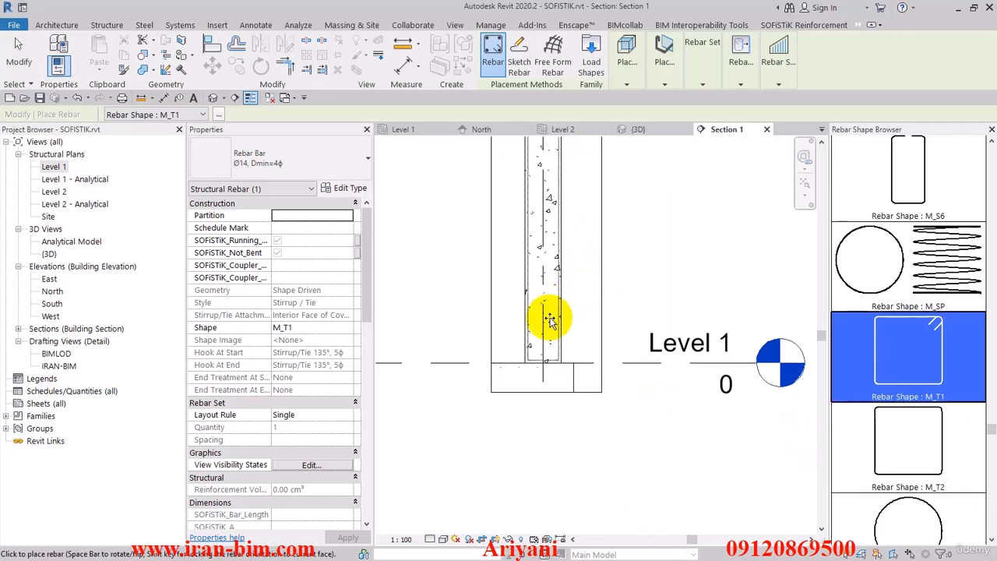
click(665, 64)
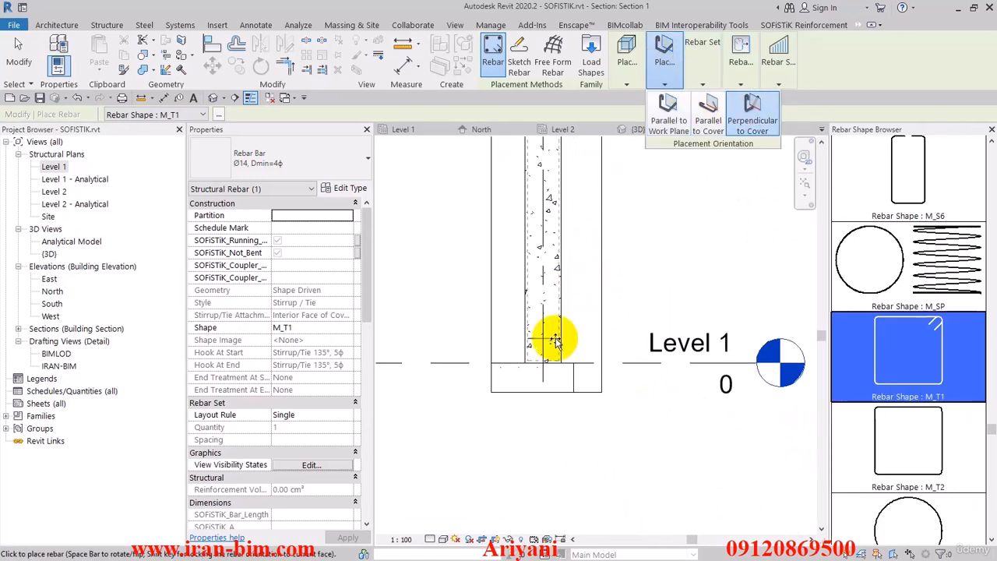
click(674, 70)
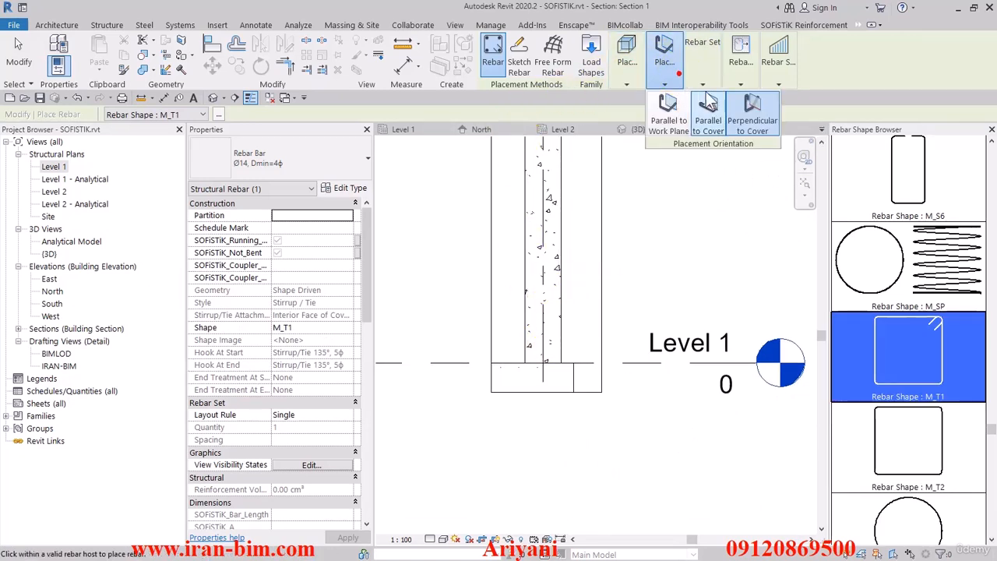
- Place the M_T1 stirrups in the column with the Maximum Spacing layout at 150 mm and finish the rebar command
click(702, 83)
click(740, 100)
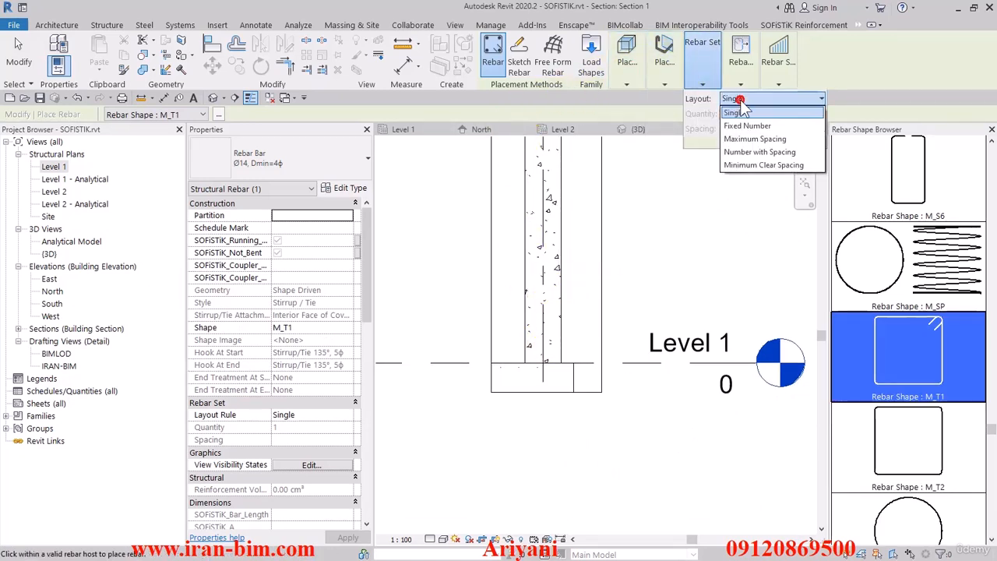
click(756, 139)
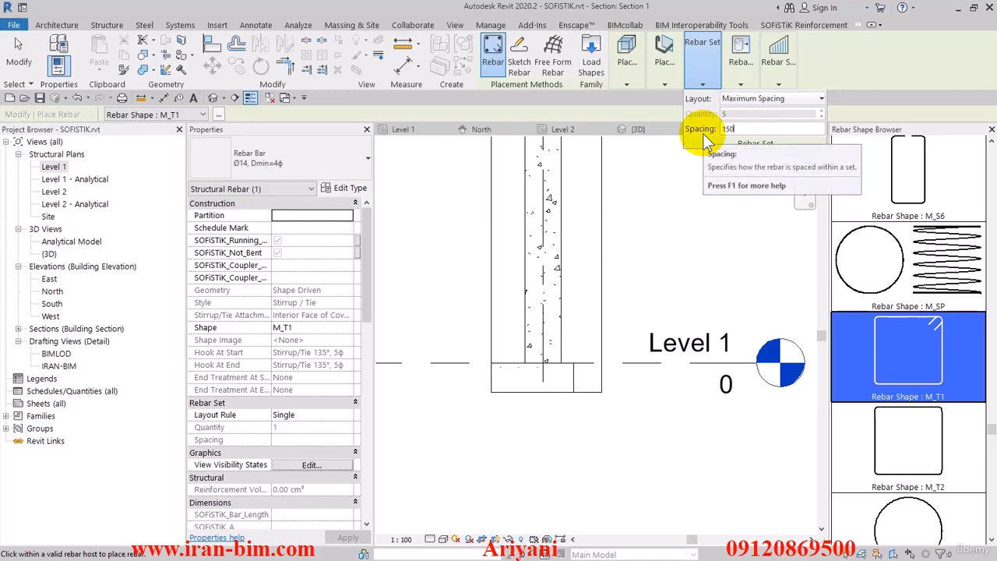
click(547, 327)
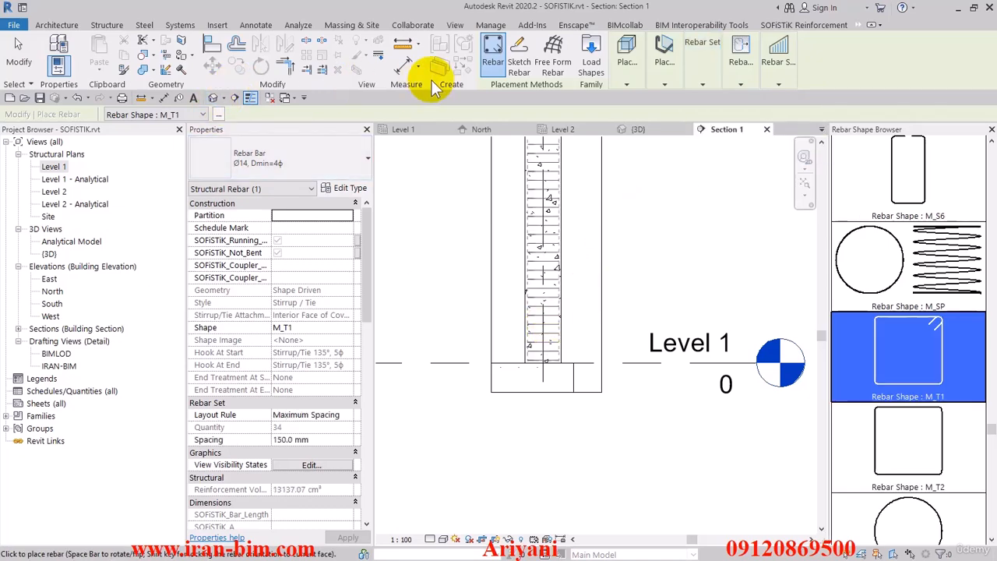
click(19, 59)
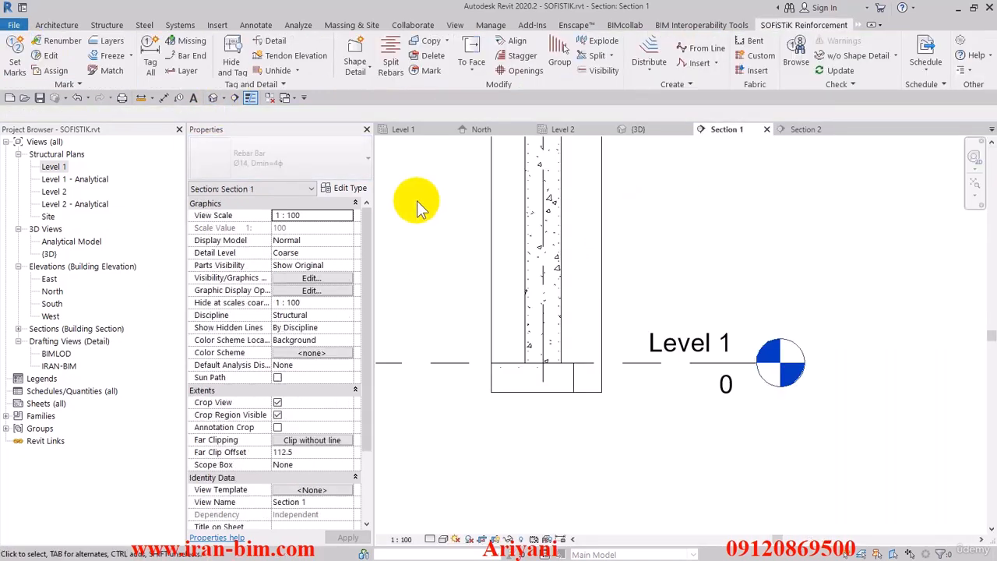
- Set the far clip offset of Section 1 to 500
click(429, 540)
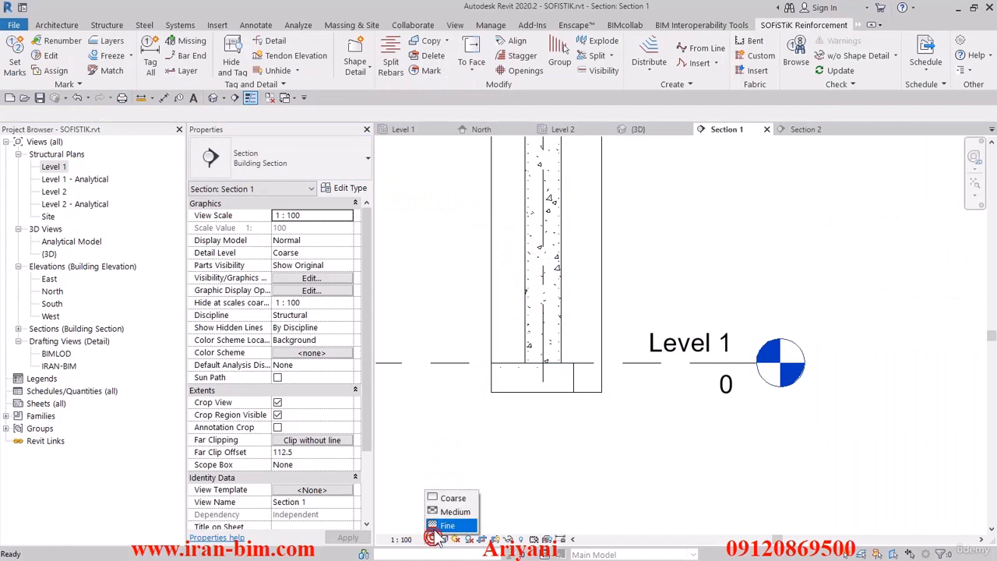
click(491, 343)
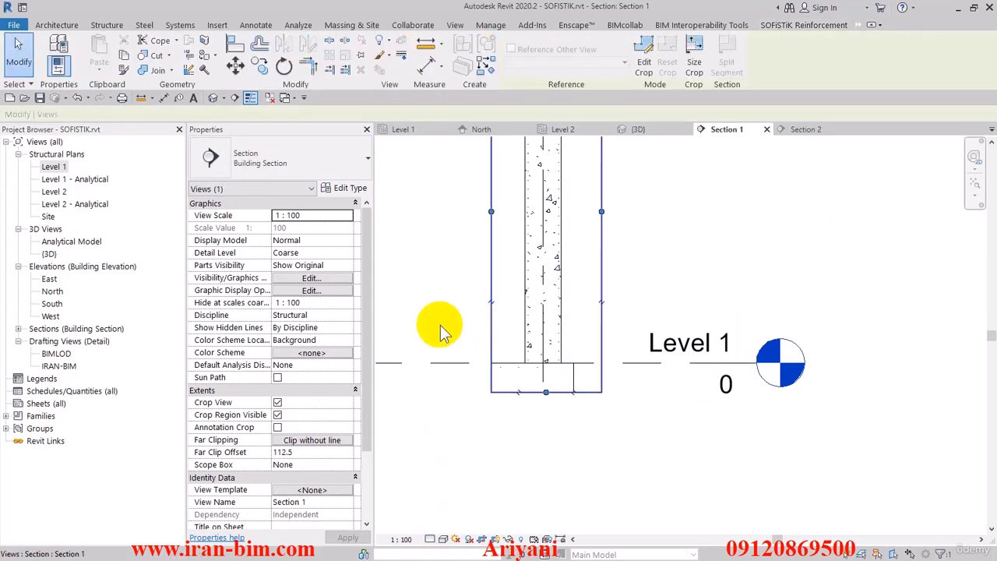
click(309, 452)
text(500)
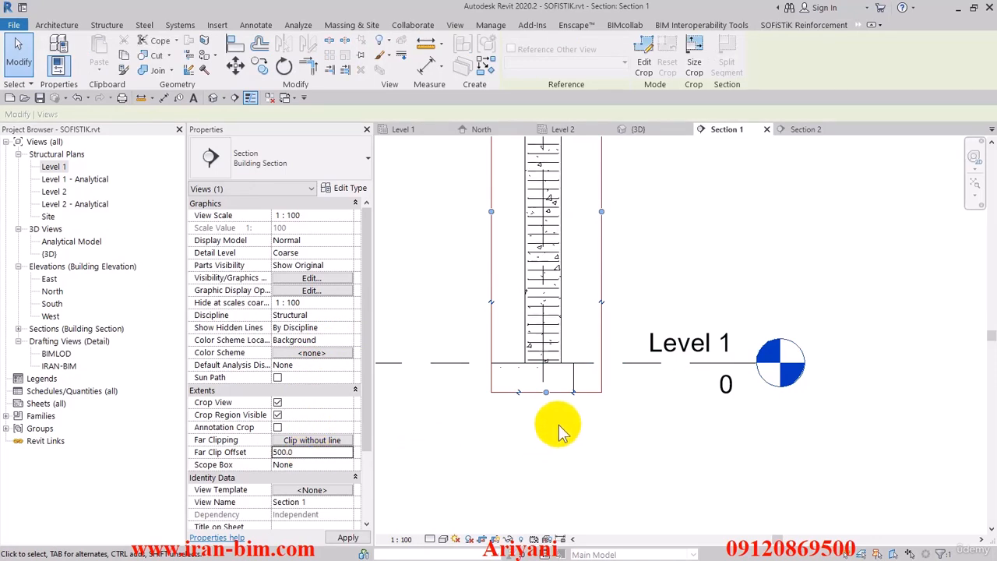
click(559, 417)
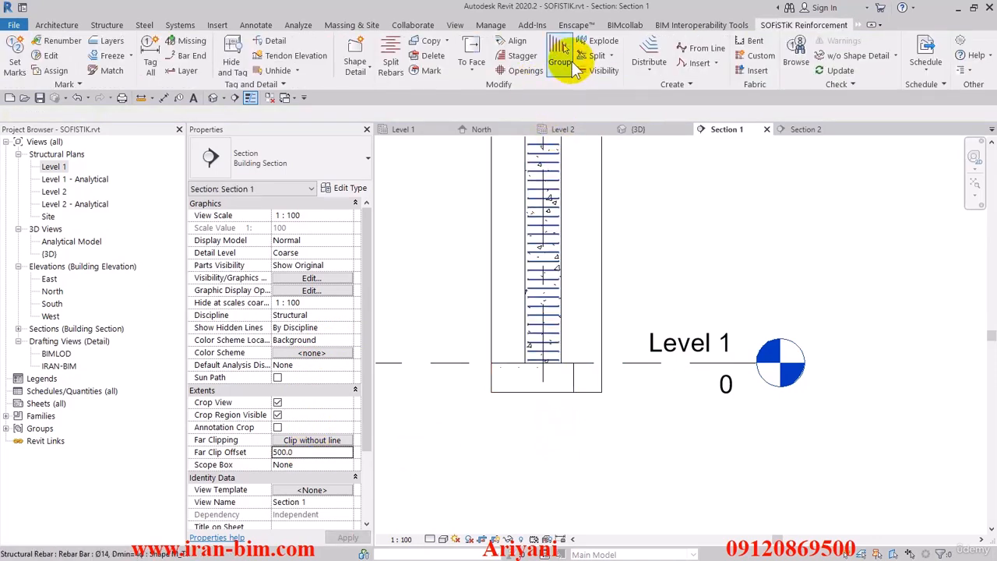
- Isolate one stirrup in the lower part of the column's set with Isolate Rebar, and check it and the sets above and below
click(611, 56)
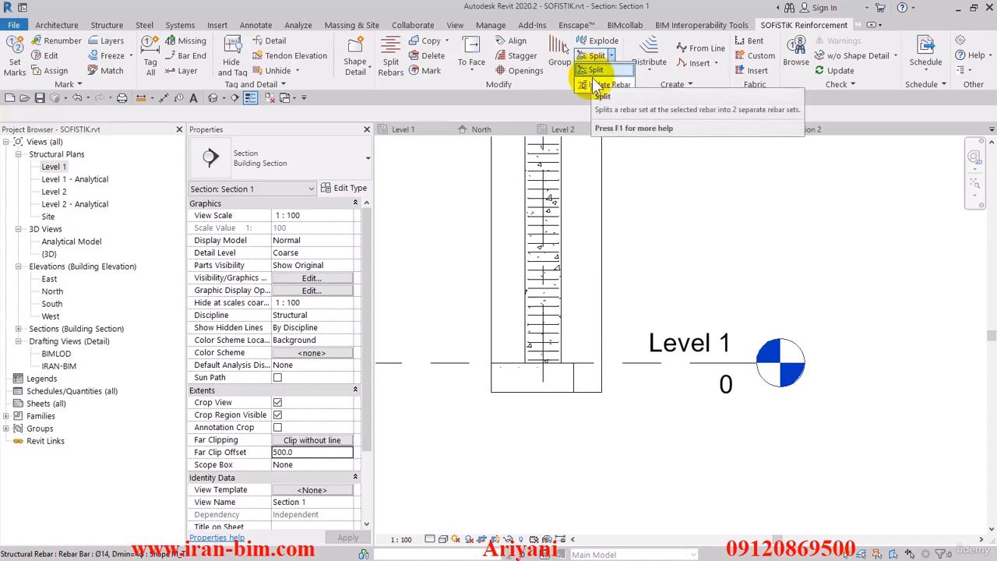
click(605, 84)
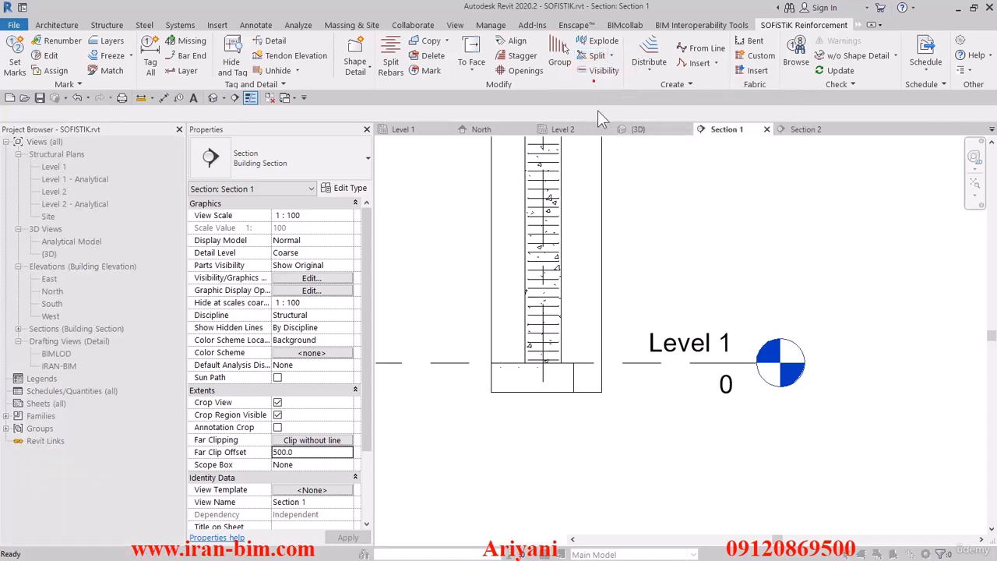
click(548, 243)
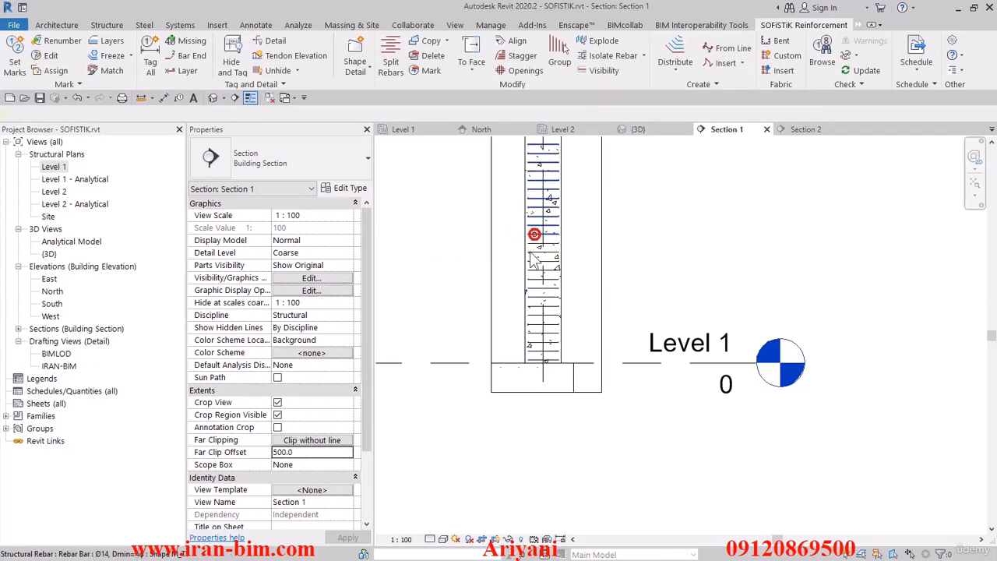
click(536, 251)
scroll(537, 250, up, 2)
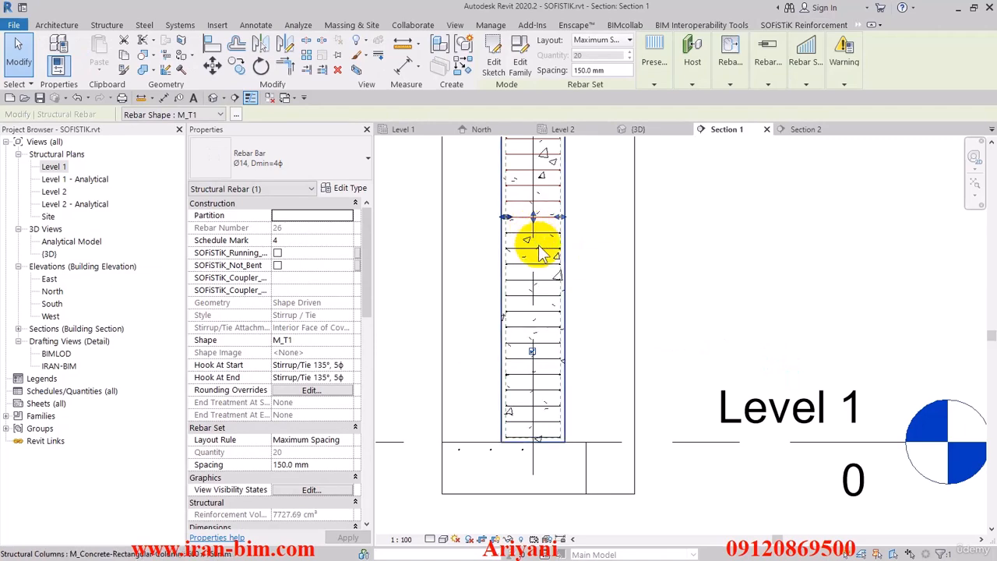
click(539, 248)
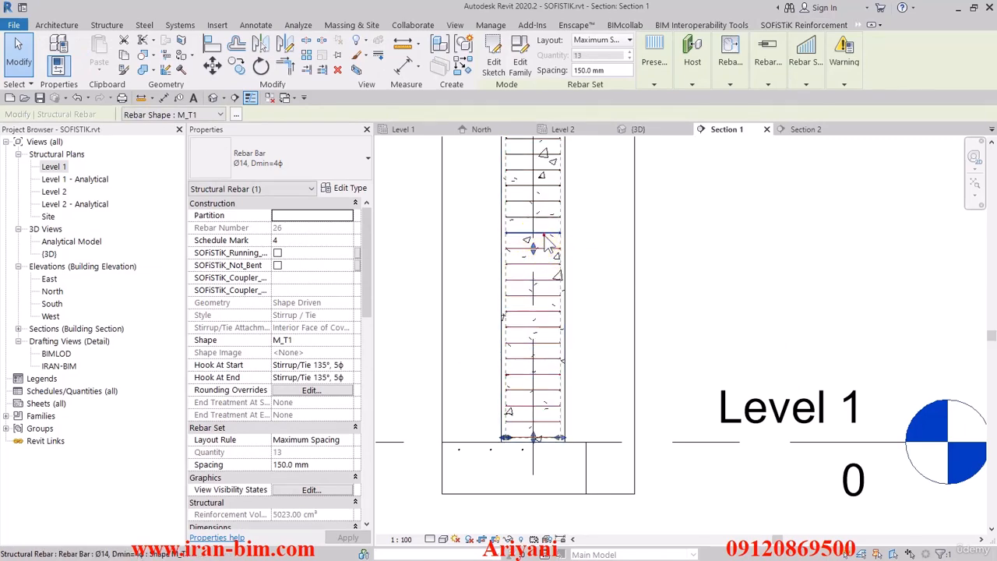
click(545, 232)
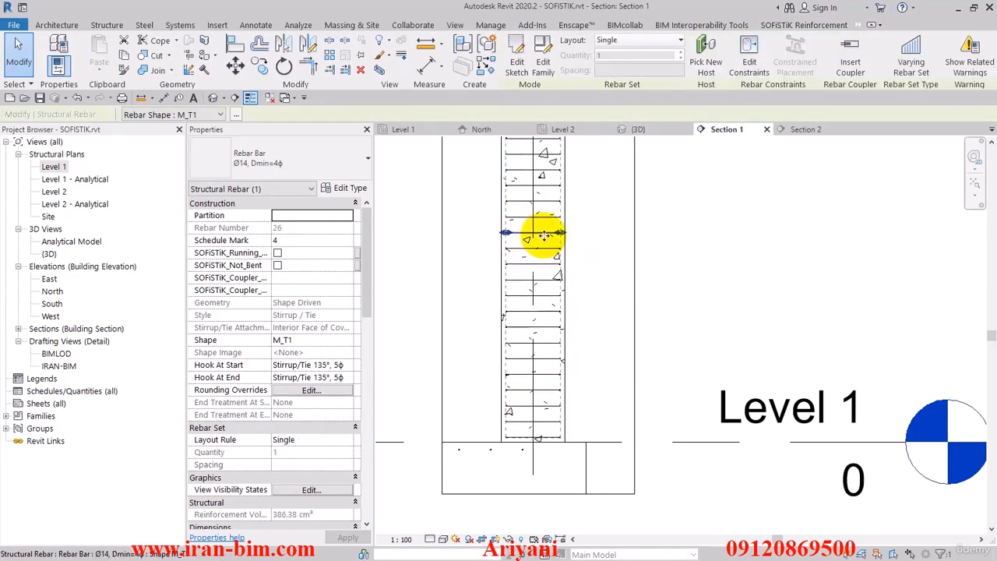
scroll(543, 235, down, 2)
key(Escape)
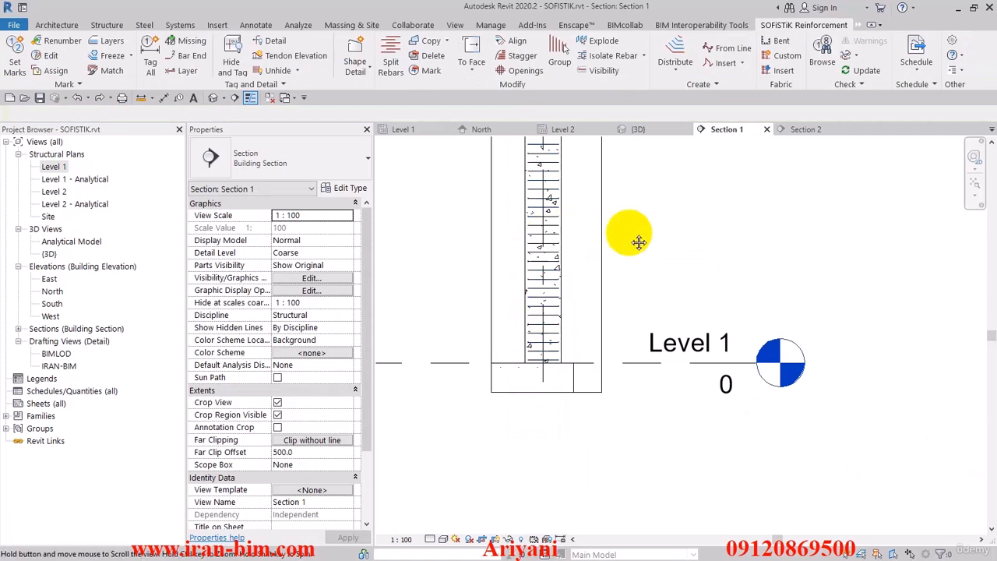
- Split the column's stirrup set at a bar in the lower part of the column
middle_drag(639, 242, 631, 266)
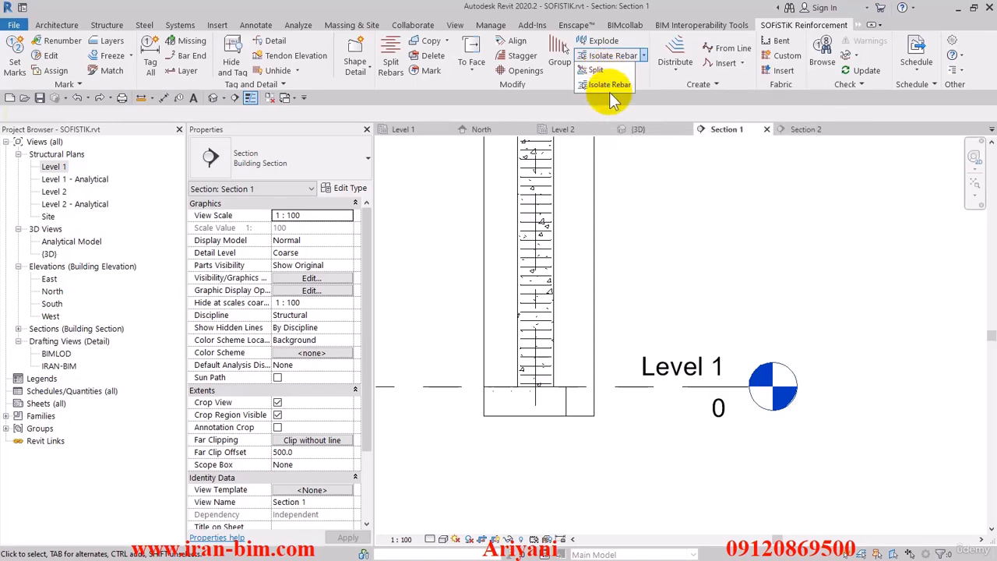
click(592, 83)
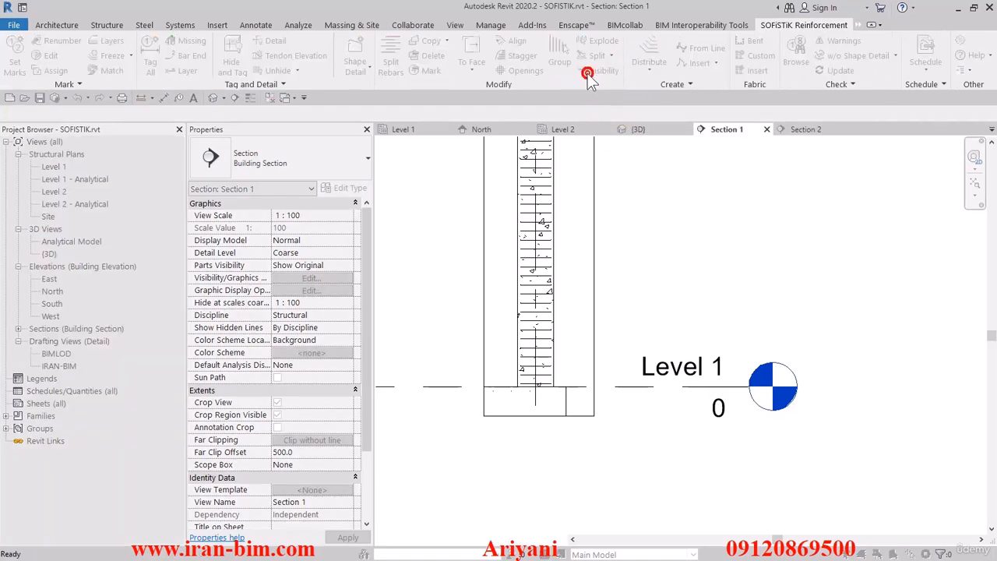
scroll(508, 412, up, 2)
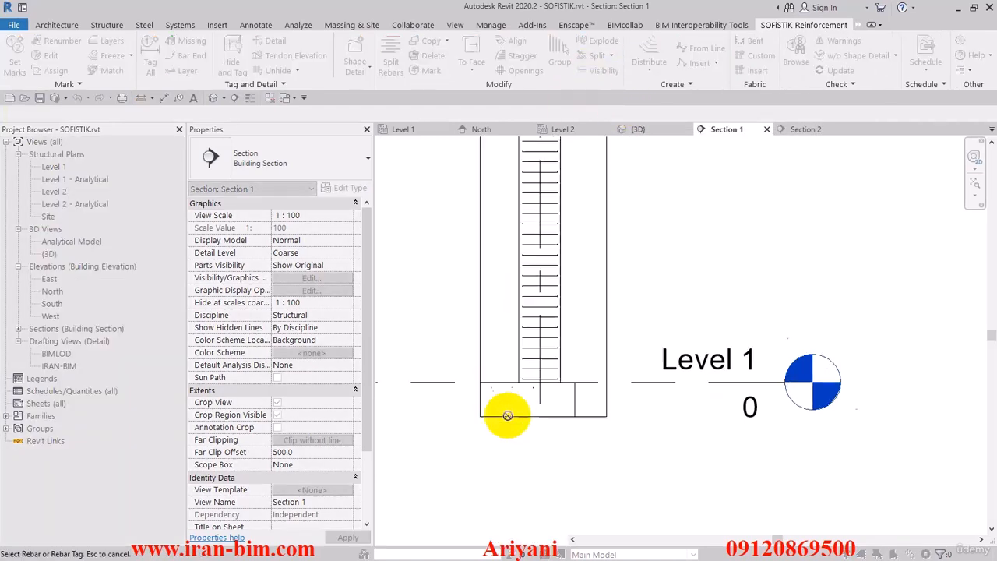
click(535, 258)
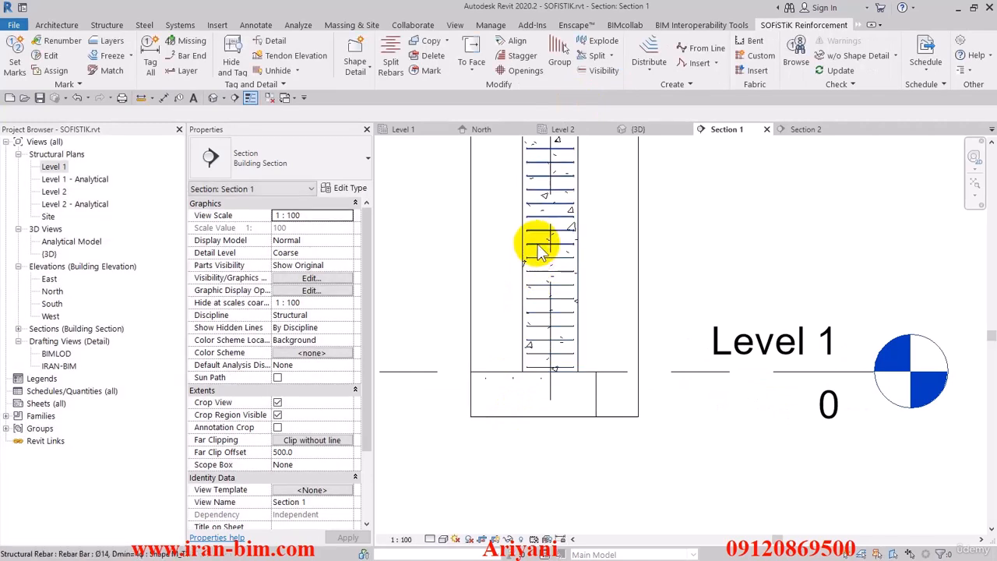
- Split the remaining stirrup set at a bar in the upper part of the column, just below the beam
middle_drag(619, 174, 634, 382)
scroll(634, 374, down, 2)
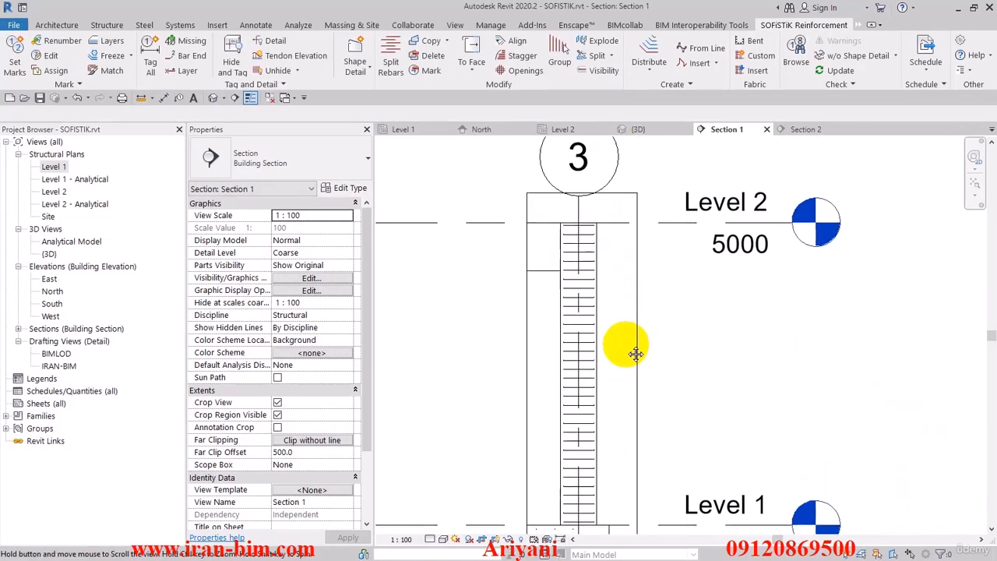
click(597, 55)
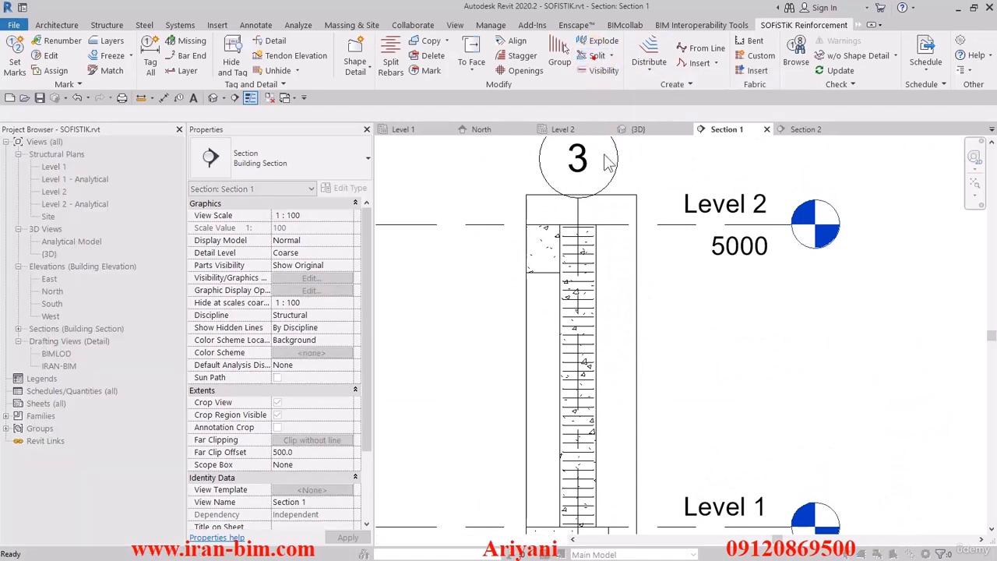
click(583, 300)
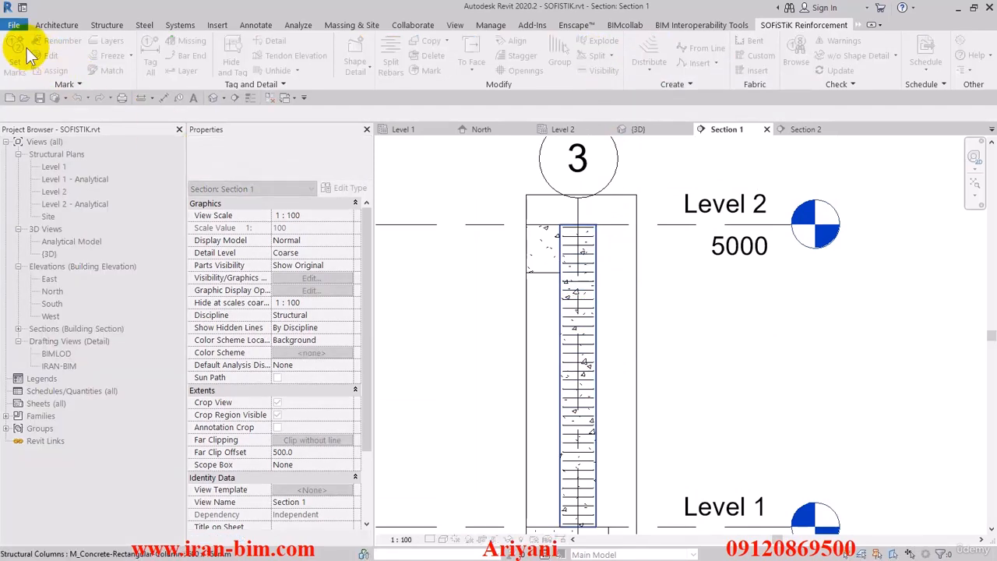
right_click(446, 176)
scroll(638, 277, down, 2)
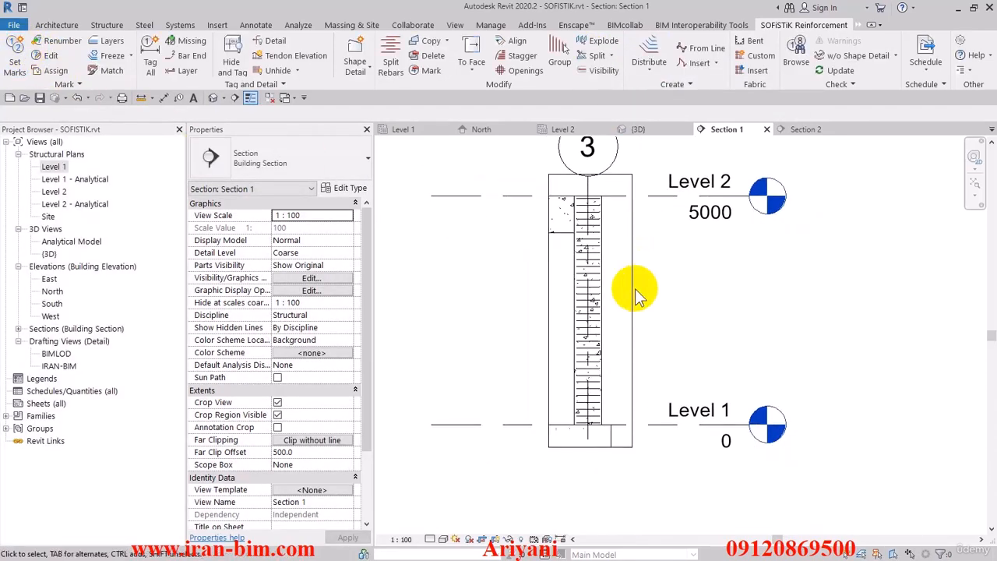
- Select the stirrup sets at the column's lower and upper ends and change their spacing
click(595, 316)
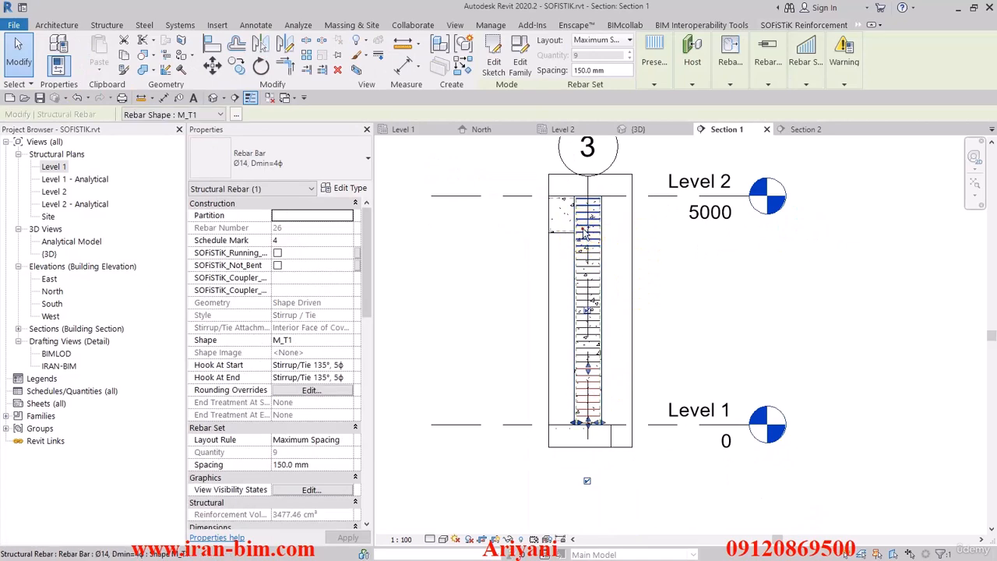
click(319, 465)
text(1)
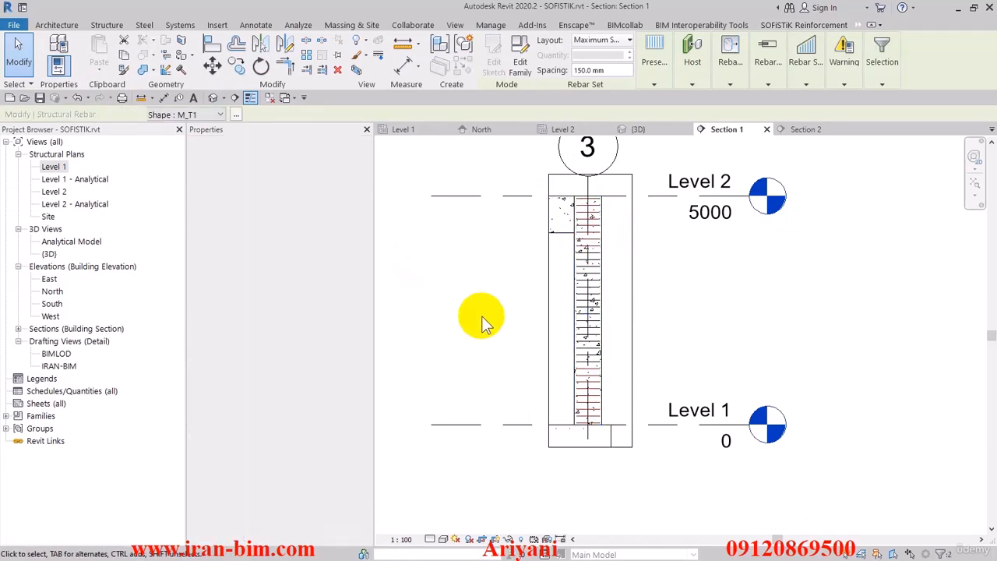
click(713, 304)
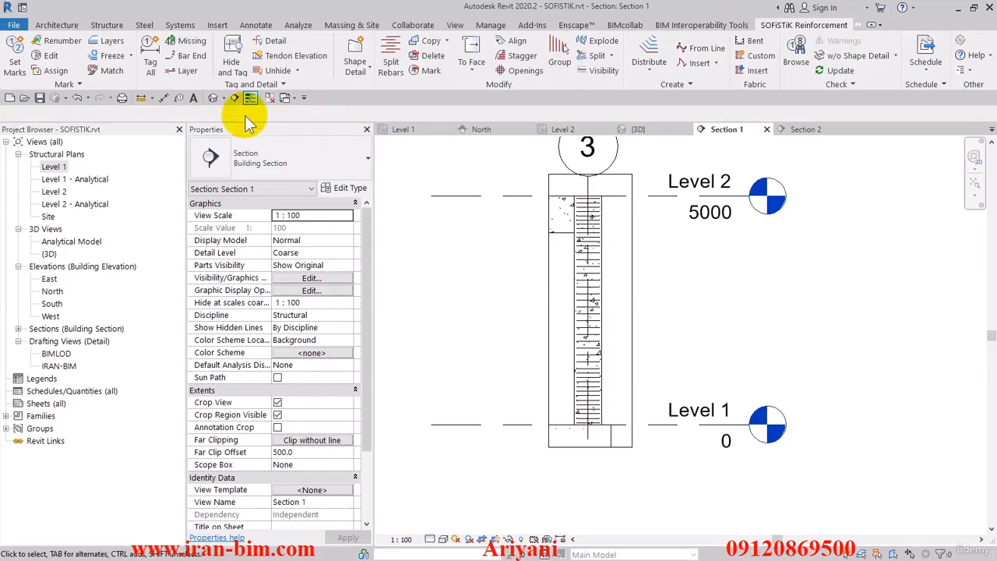
- Open the default 3D view and close the inactive views
click(213, 98)
click(270, 98)
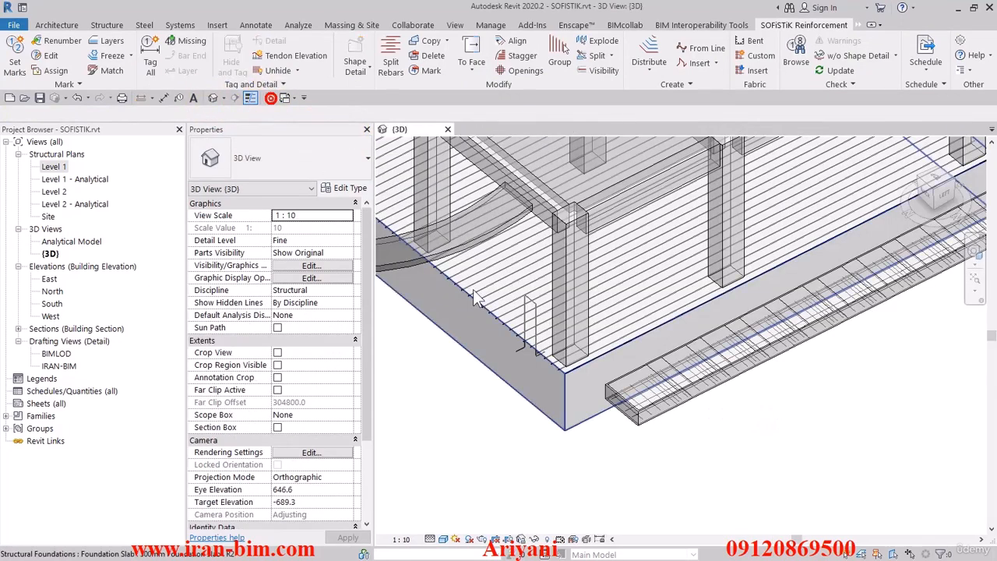
- Apply the SOFiSTiK rebar Visibility settings to the 3D view
shift+middle_drag(591, 323, 474, 414)
scroll(478, 328, up, 4)
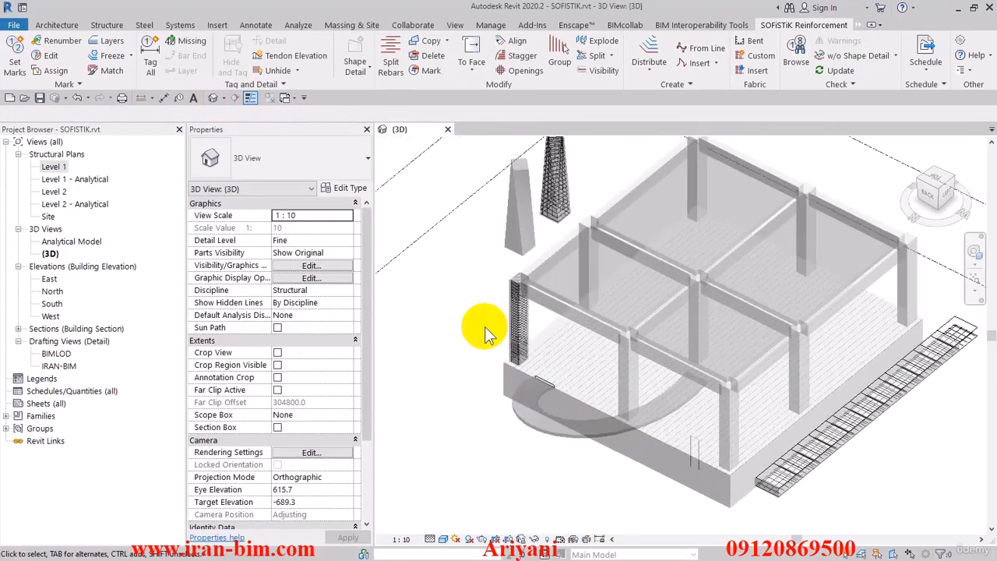
shift+middle_drag(496, 327, 646, 167)
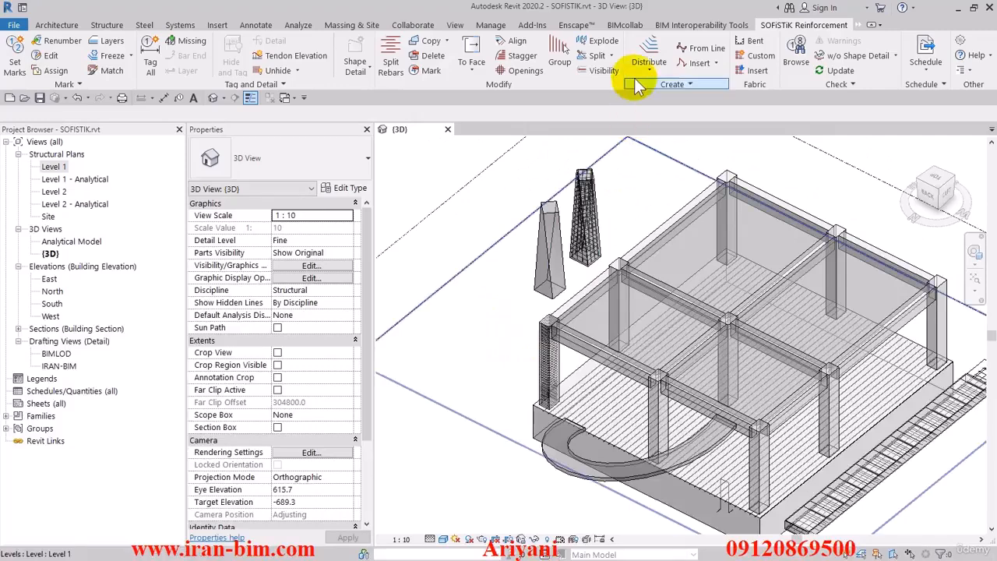
click(588, 72)
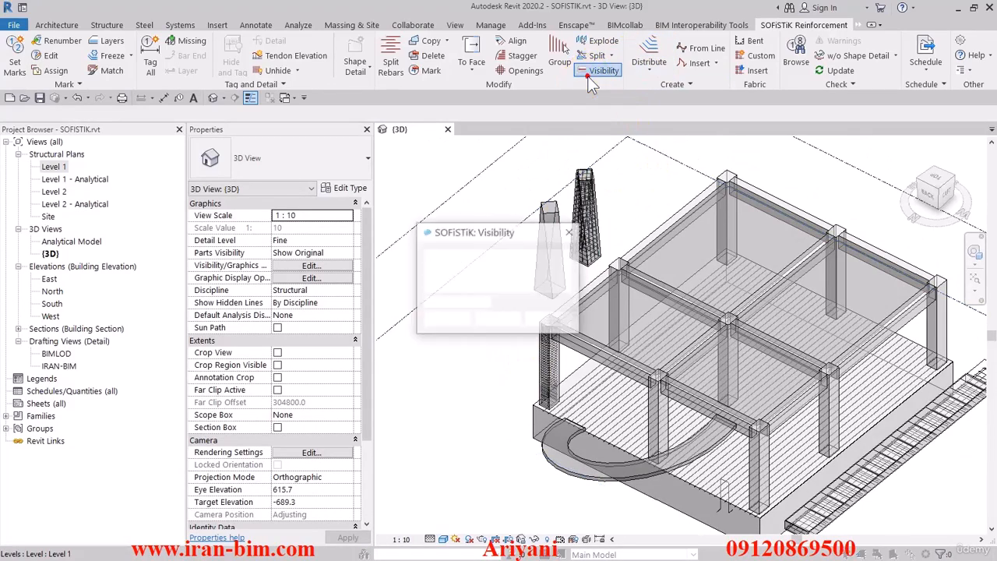
click(441, 320)
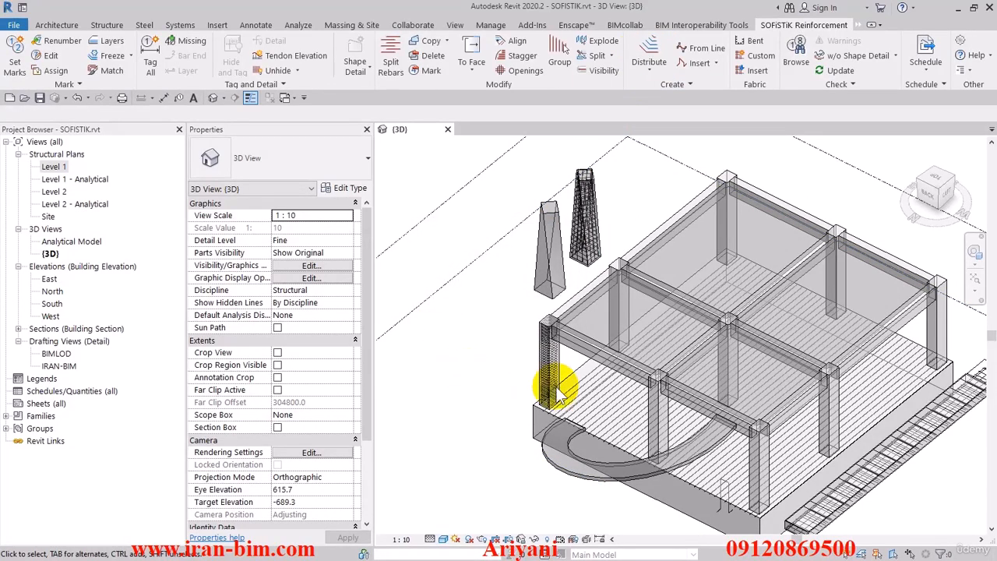
- Group the corner column's lower, middle and upper stirrup sets into a single rebar container
scroll(546, 351, up, 6)
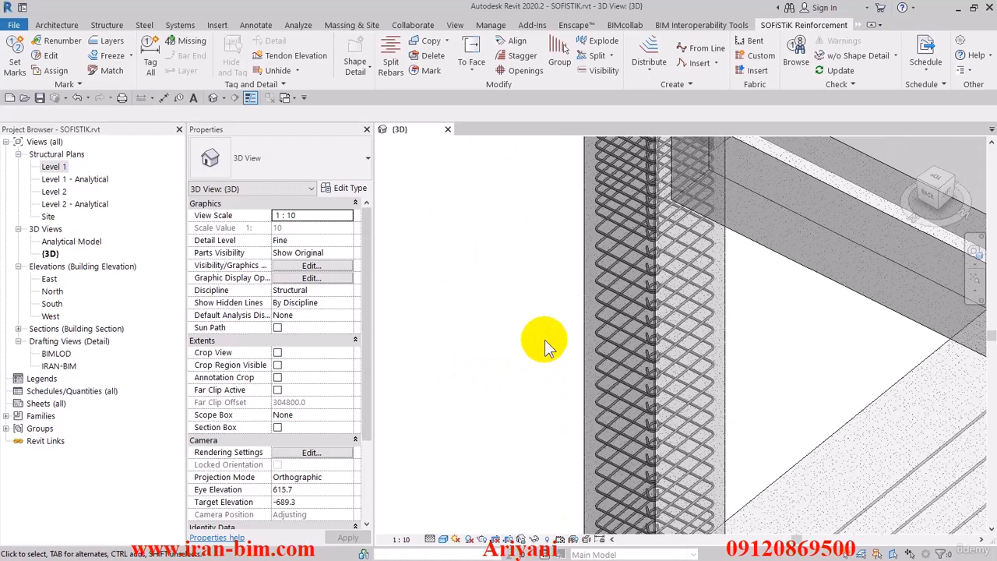
scroll(524, 350, down, 1)
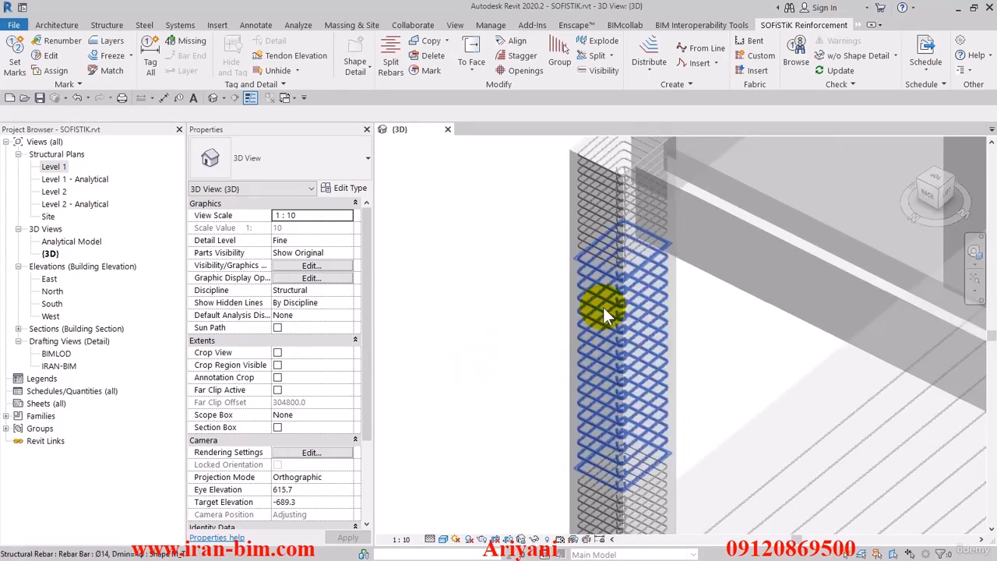
scroll(597, 410, down, 2)
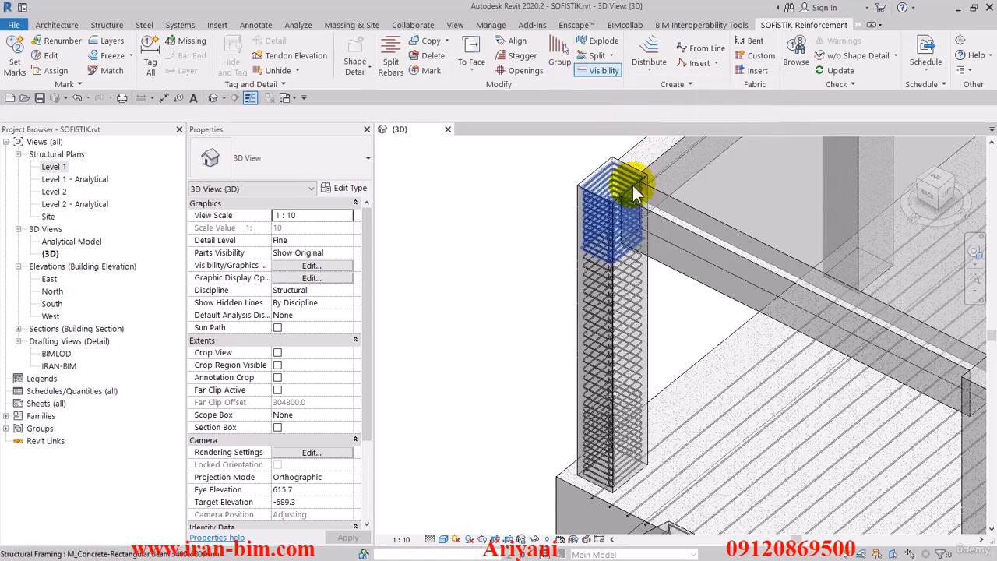
scroll(568, 216, down, 2)
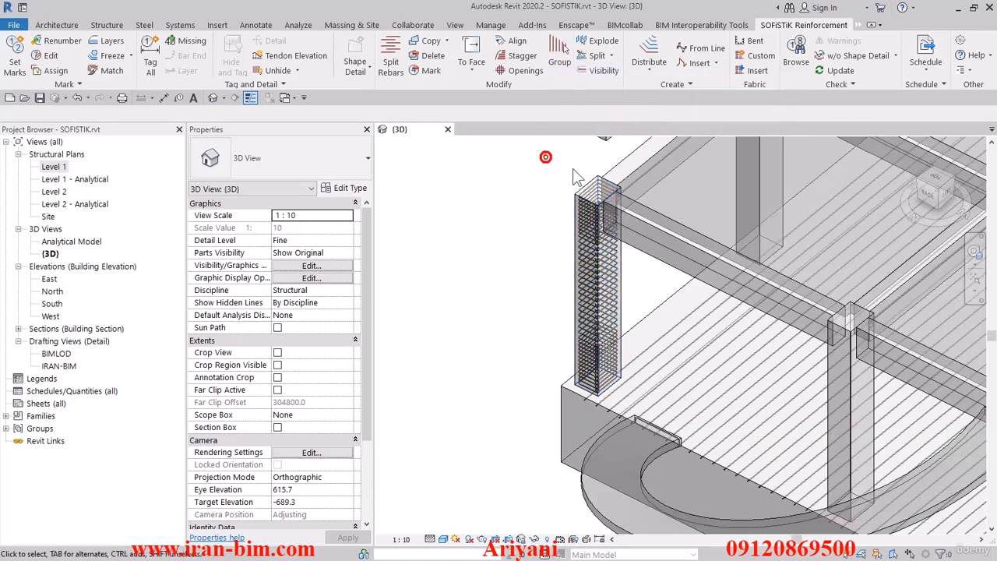
click(574, 62)
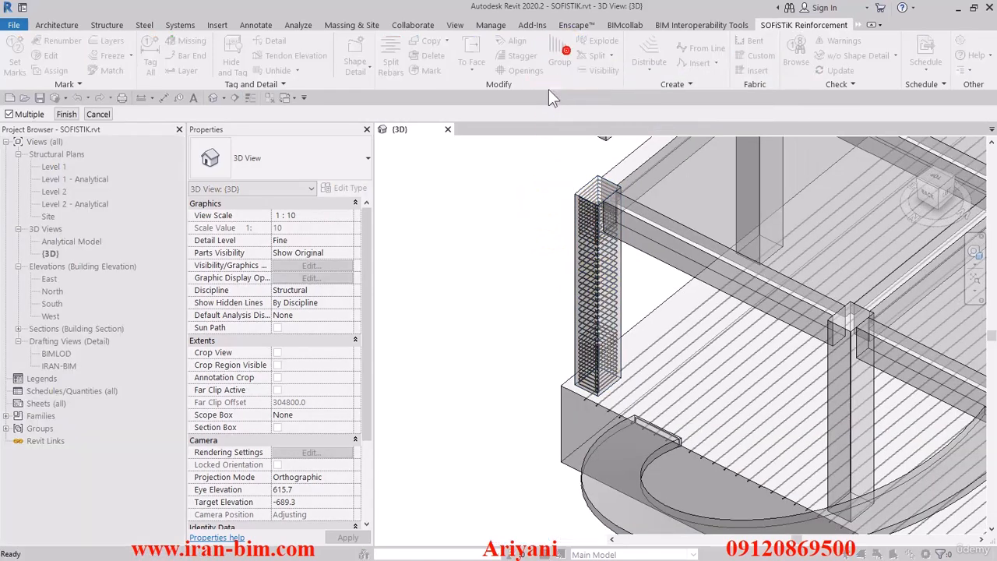
drag(535, 152, 641, 403)
click(67, 115)
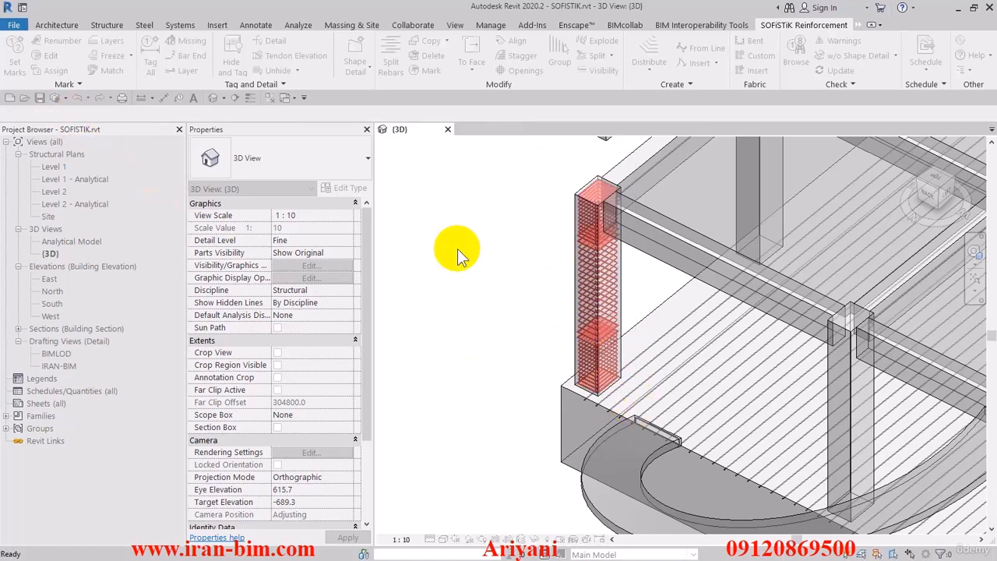
- Select the column's grouped stirrups and examine their construction and rebar set properties
click(585, 273)
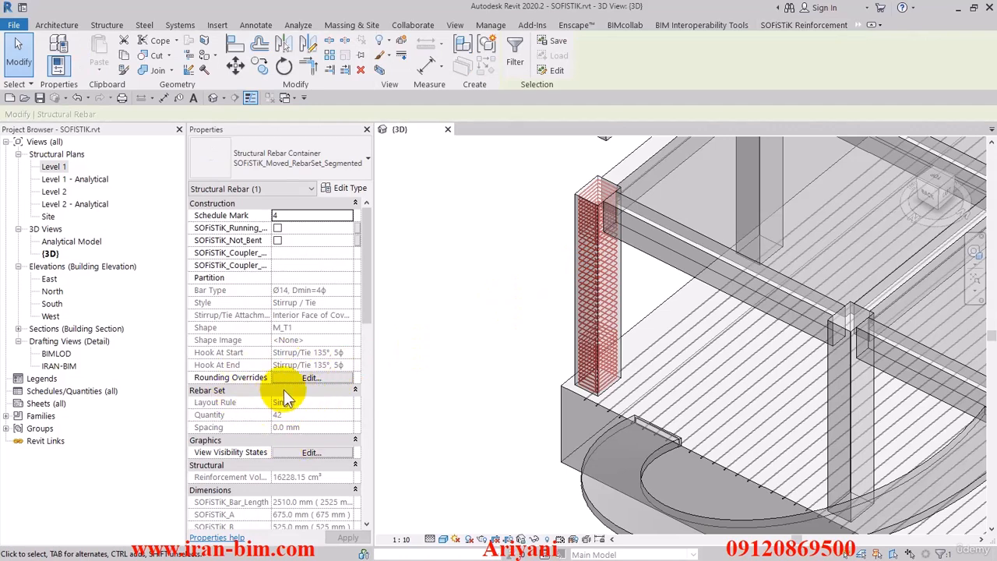
click(472, 290)
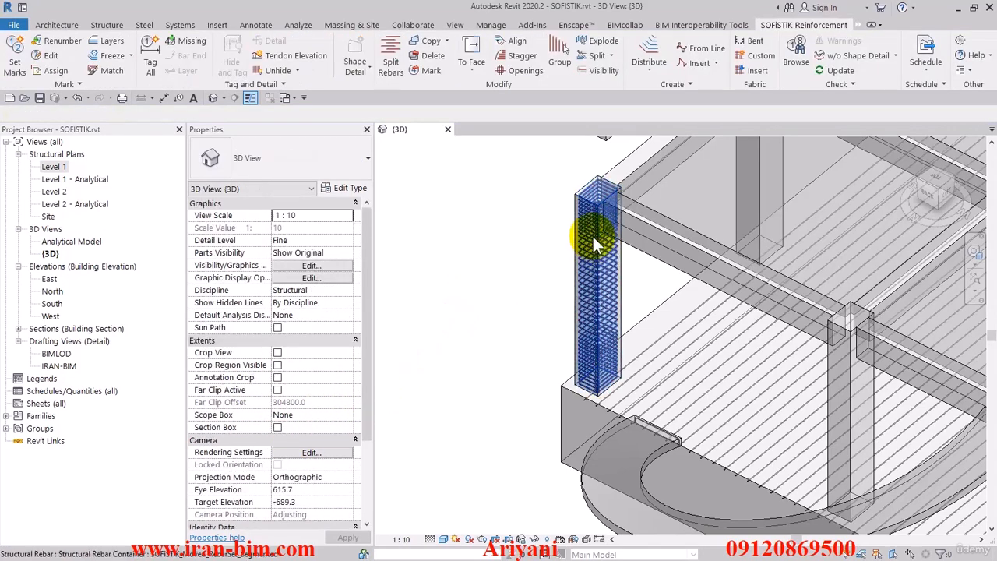
click(594, 245)
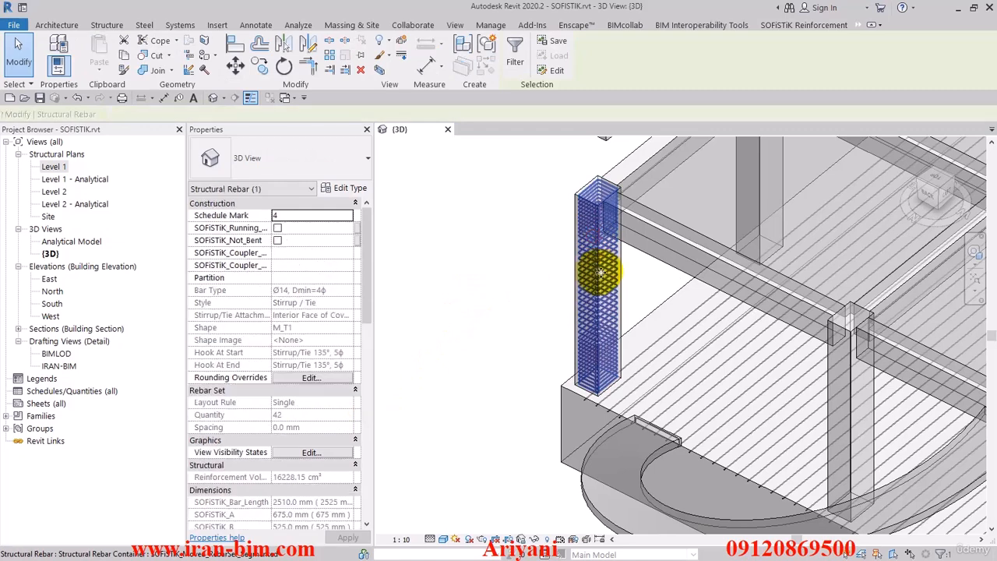
click(514, 286)
- Explode the column's stirrup group and check that its upper and lower sets can be selected individually
middle_drag(522, 286, 598, 315)
scroll(598, 315, down, 1)
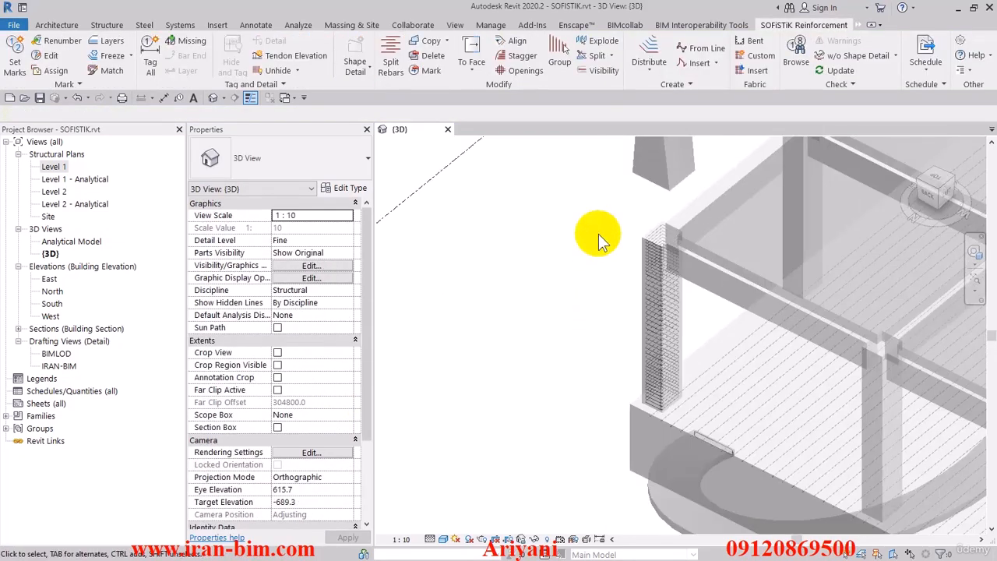
click(603, 41)
click(651, 261)
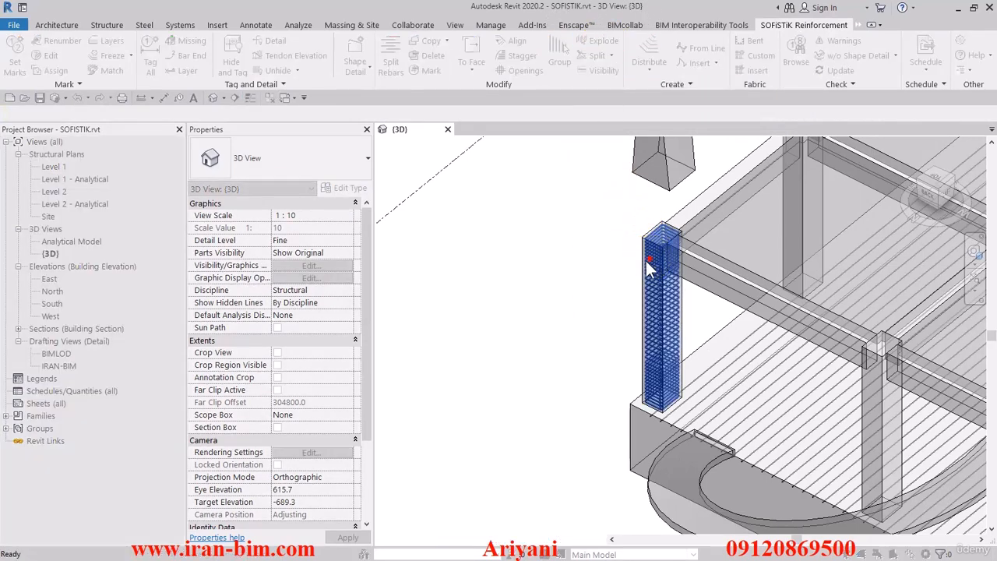
click(643, 269)
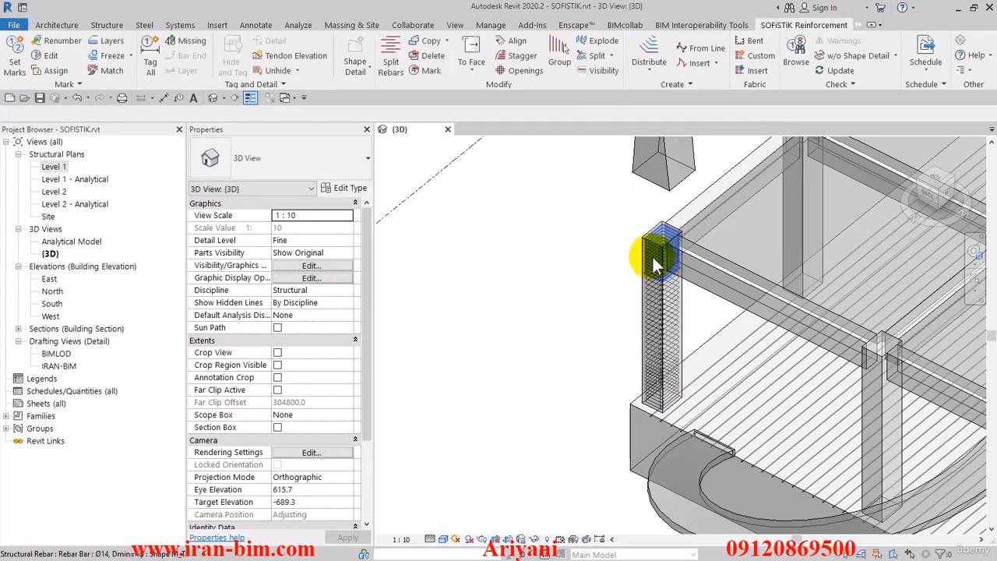
click(651, 308)
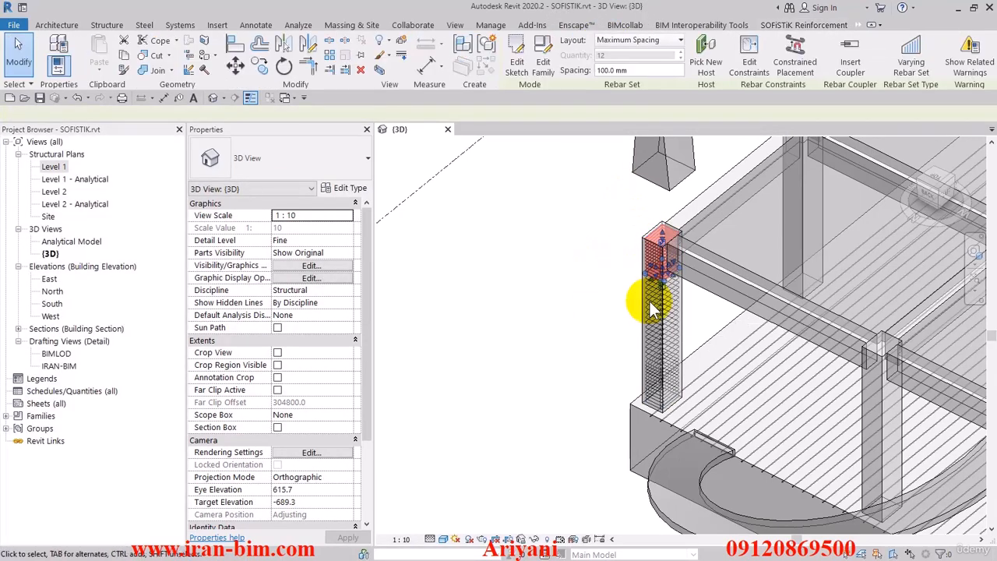
click(646, 386)
click(515, 363)
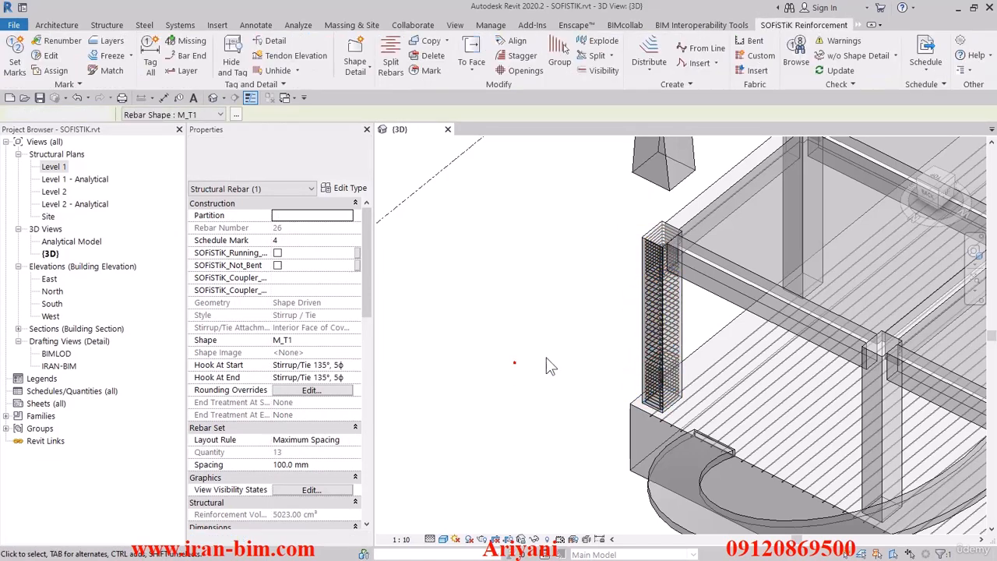
- Select all three stirrup sets of the column and change their bar type to Ø10, Dmin=4ϕ
click(656, 323)
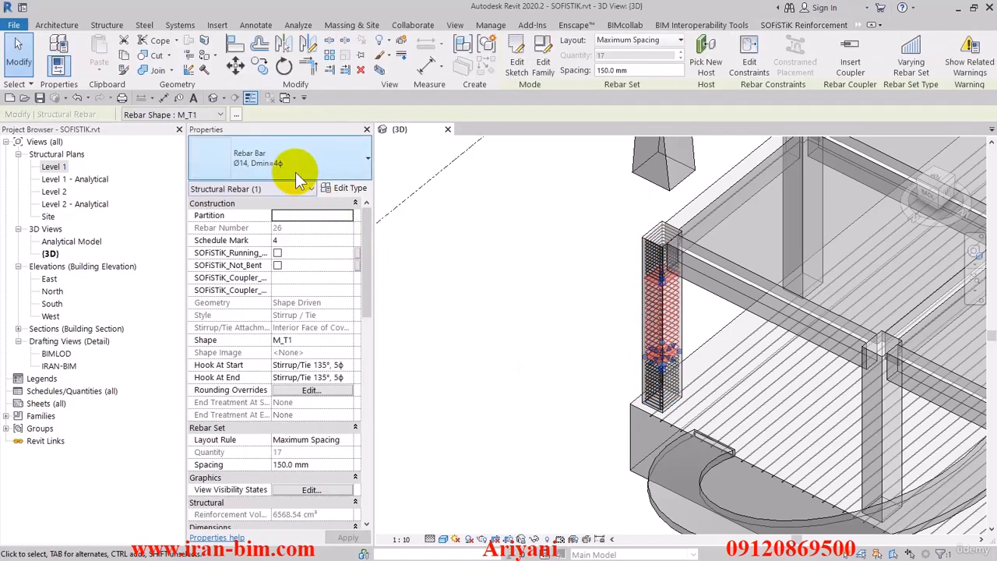
click(654, 259)
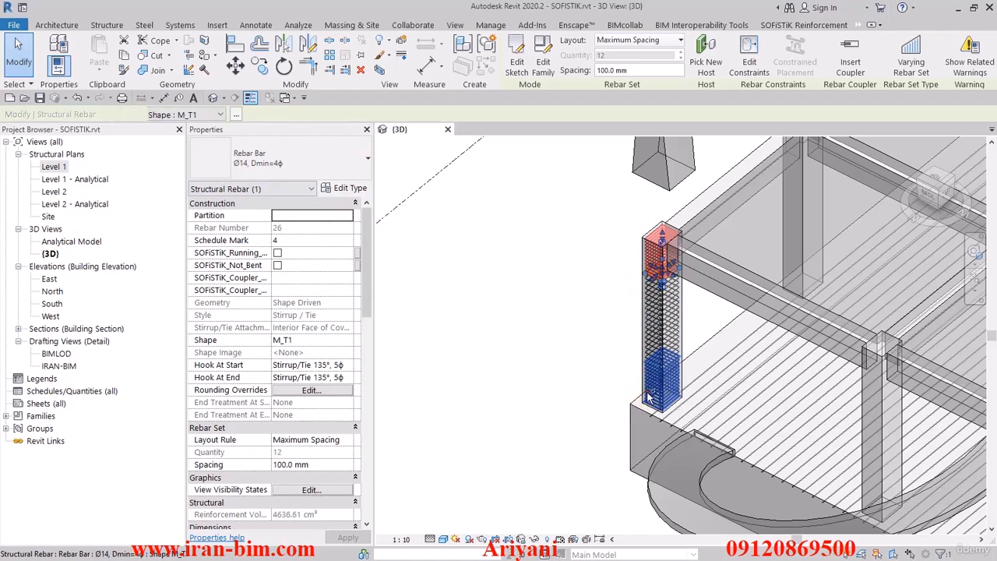
ctrl+click(650, 386)
click(345, 171)
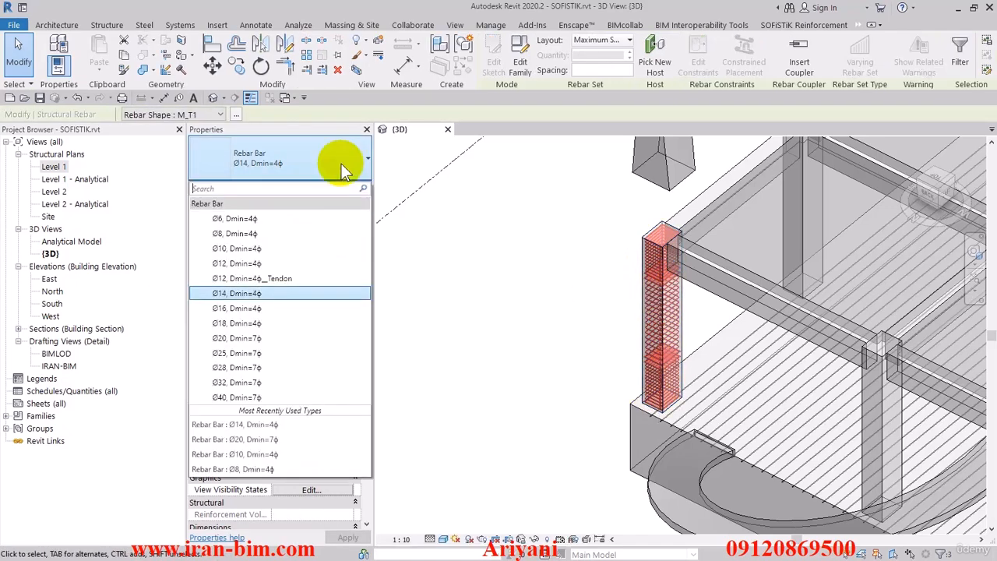
click(247, 251)
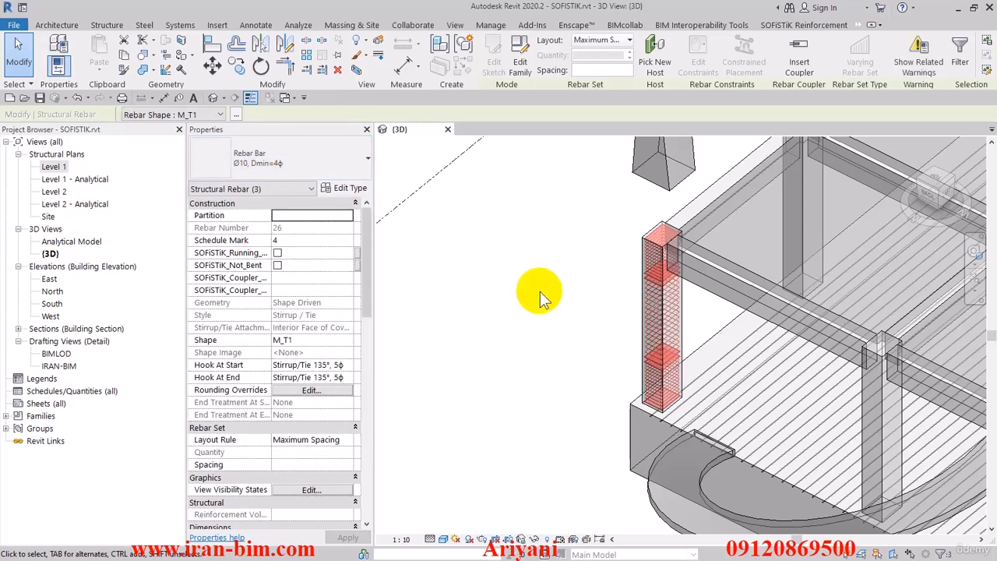
click(549, 306)
- Select the column's middle stirrup set and increase its spacing
middle_drag(566, 321, 533, 311)
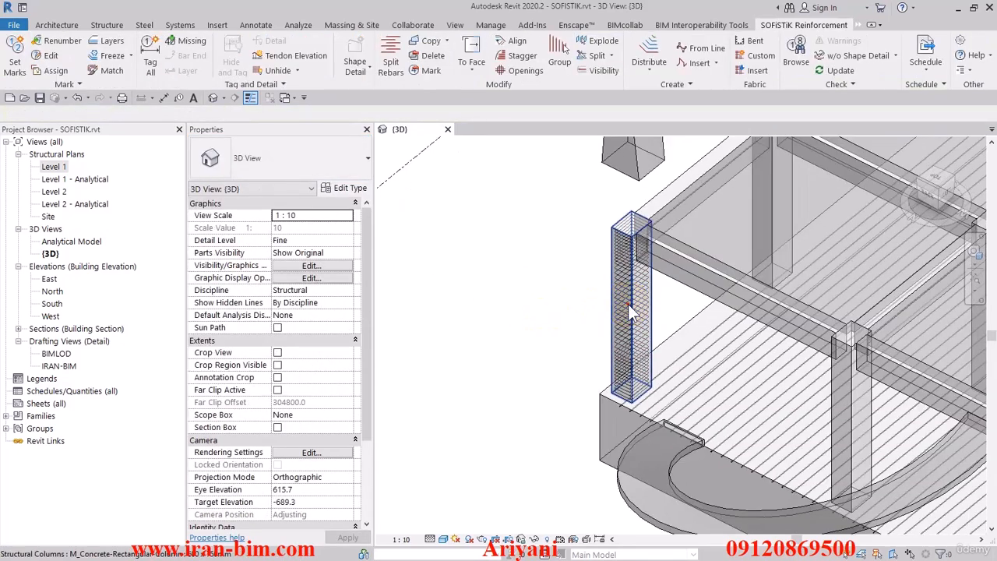
click(628, 305)
click(560, 306)
scroll(589, 306, up, 2)
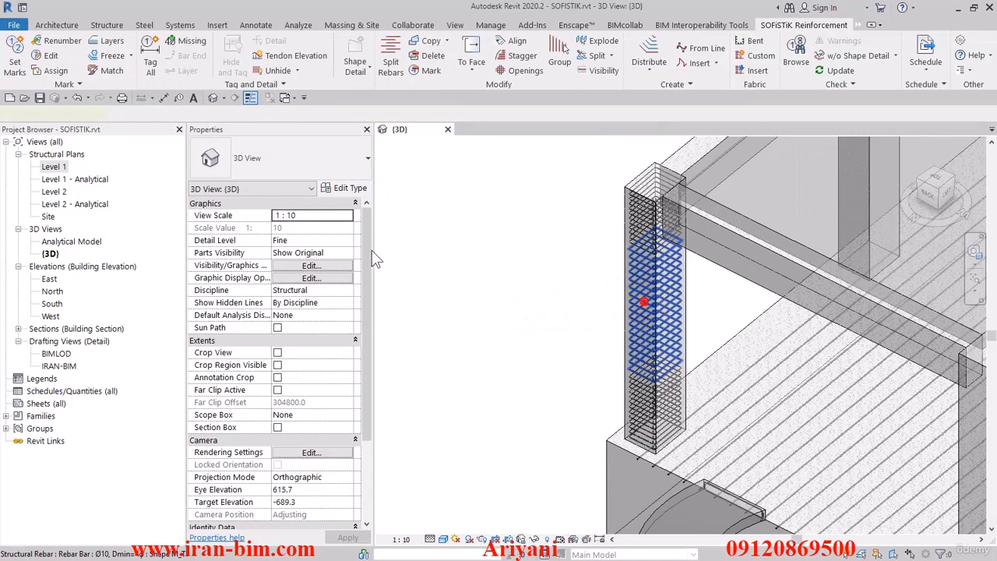
click(643, 301)
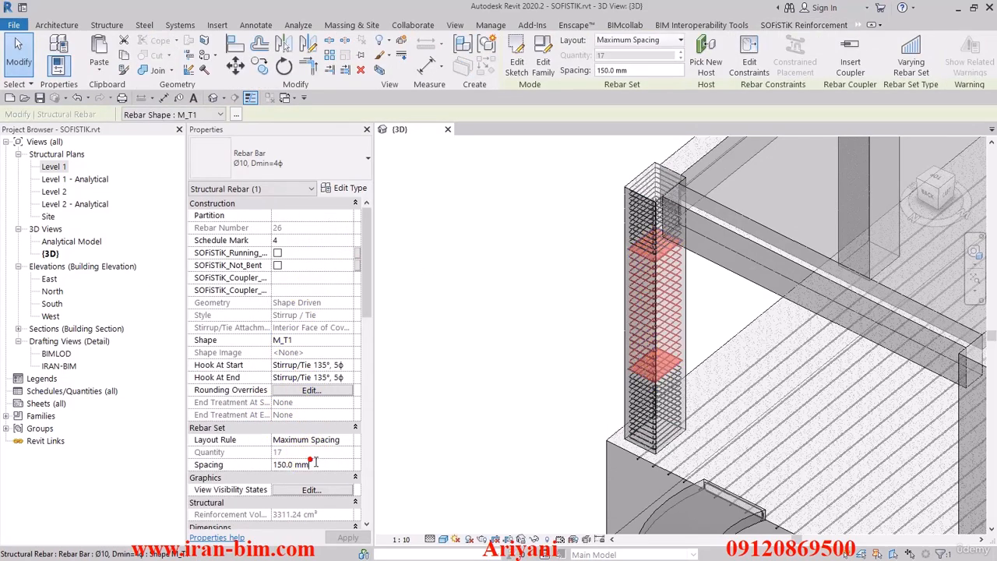
click(559, 310)
scroll(533, 272, down, 1)
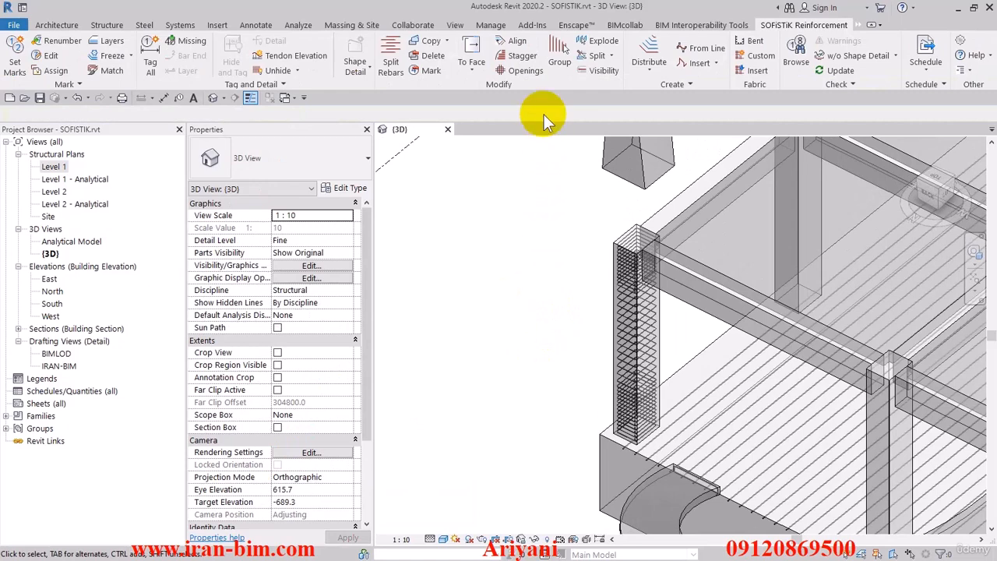
- Group the column's three Ø10 stirrup sets again
click(558, 56)
click(668, 467)
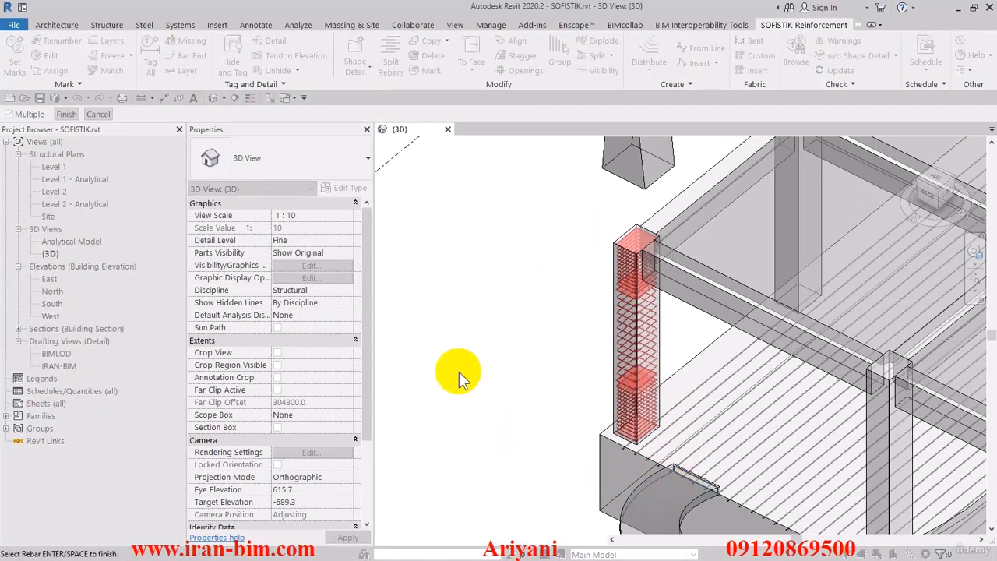
click(75, 115)
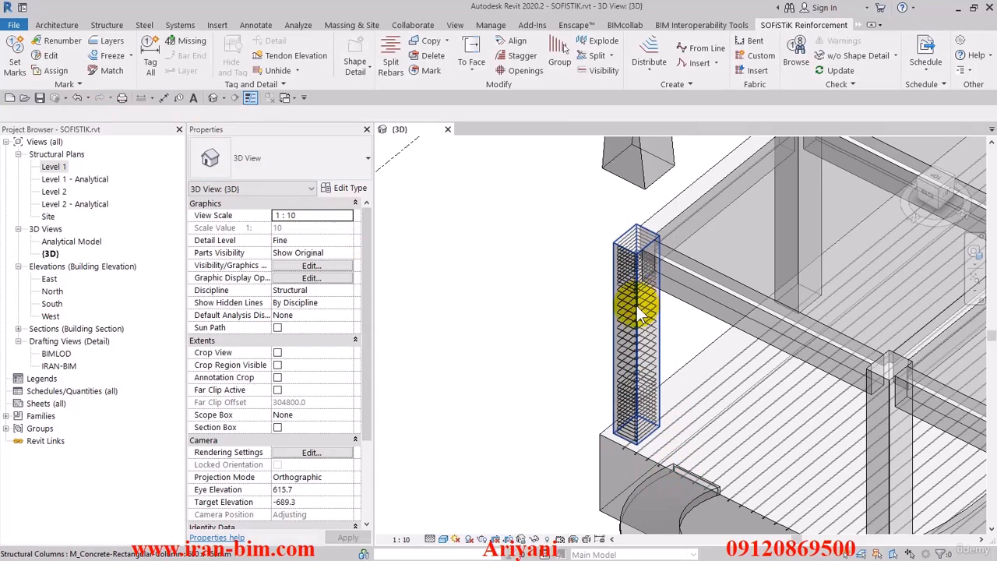
- Start copying reinforcement between hosts, with the corner column holding the grouped stirrups as the source host
scroll(639, 313, down, 4)
shift+middle_drag(614, 320, 591, 348)
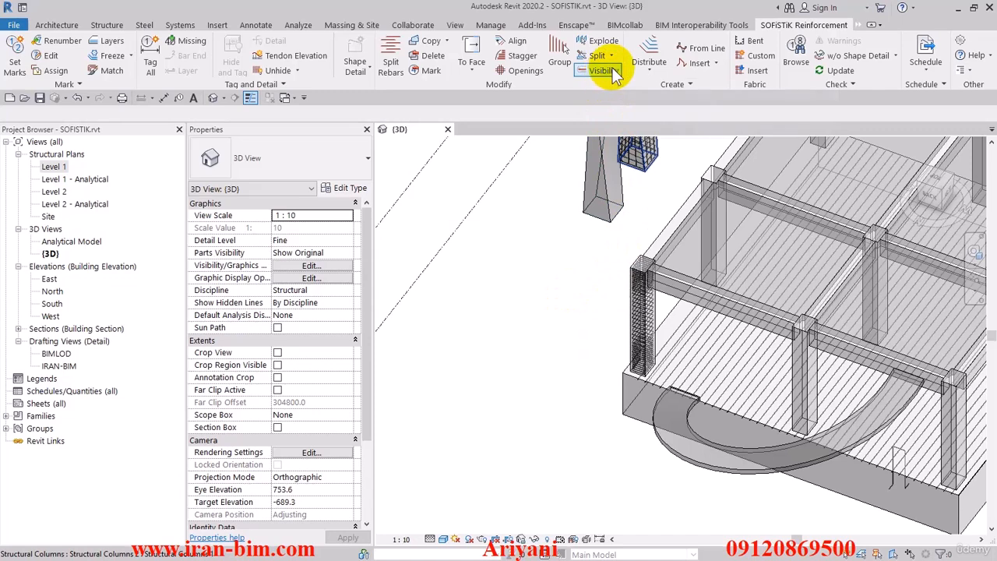
click(446, 40)
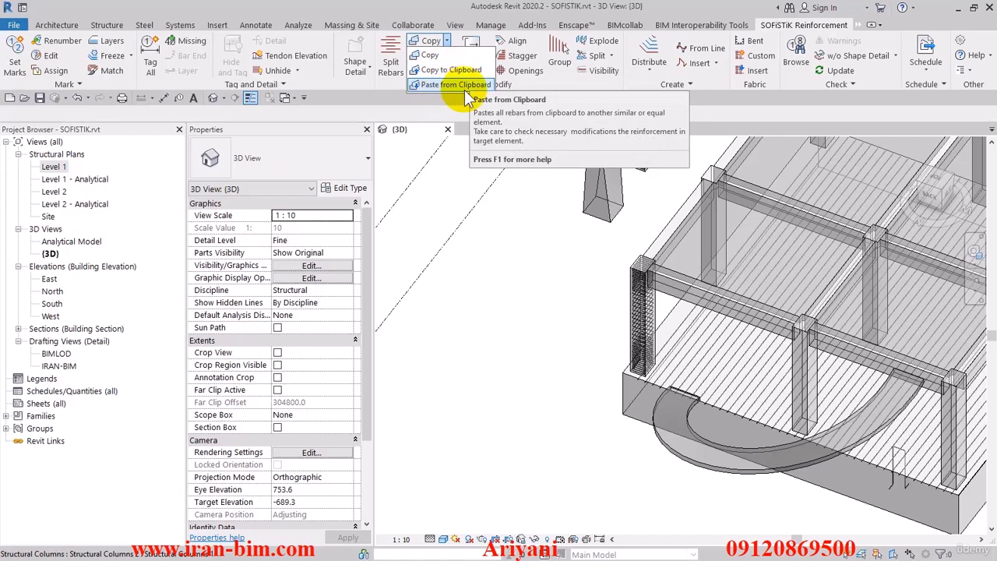
click(426, 56)
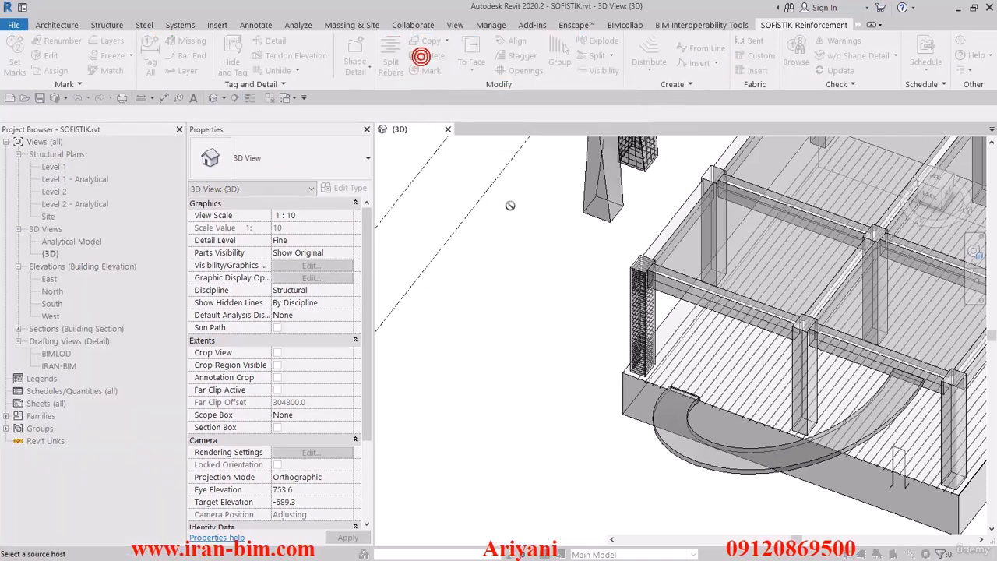
click(627, 279)
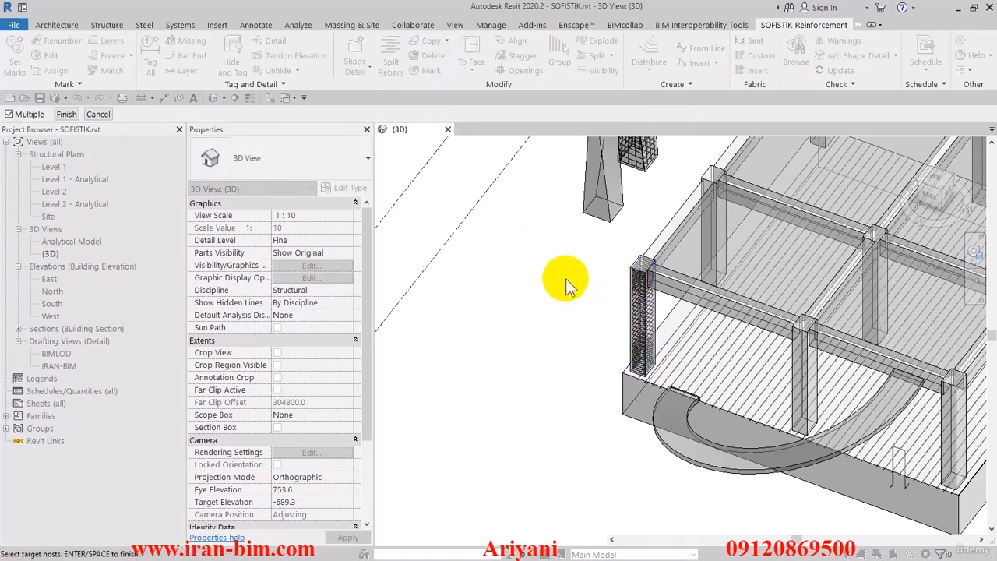
- Copy the stirrups to five target columns: the two others in the stair-side row, the centre column, its opposite-edge neighbour and the source side's far corner column
middle_drag(564, 278, 516, 260)
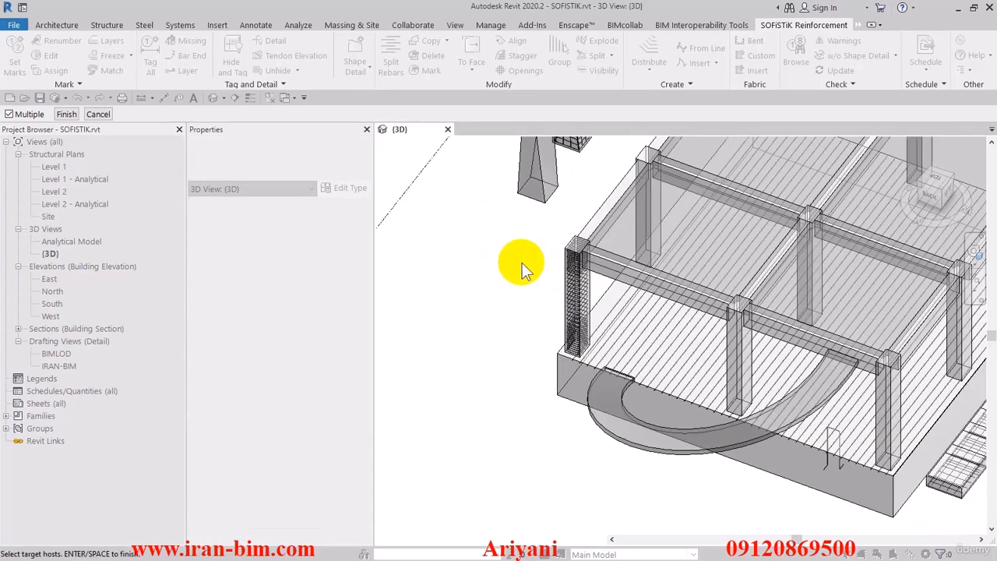
click(728, 327)
click(877, 388)
middle_drag(877, 388, 780, 399)
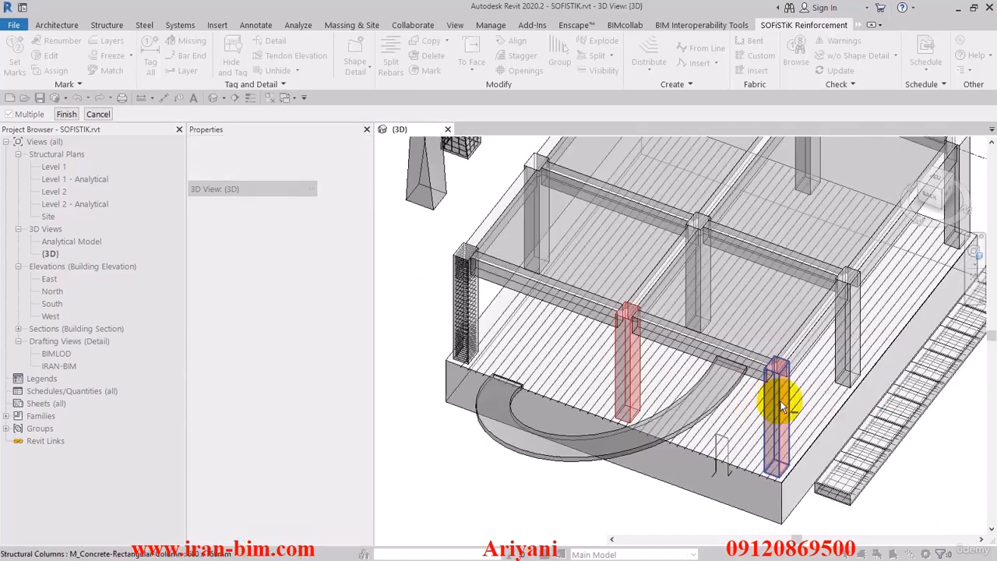
click(853, 354)
click(713, 281)
scroll(701, 277, down, 3)
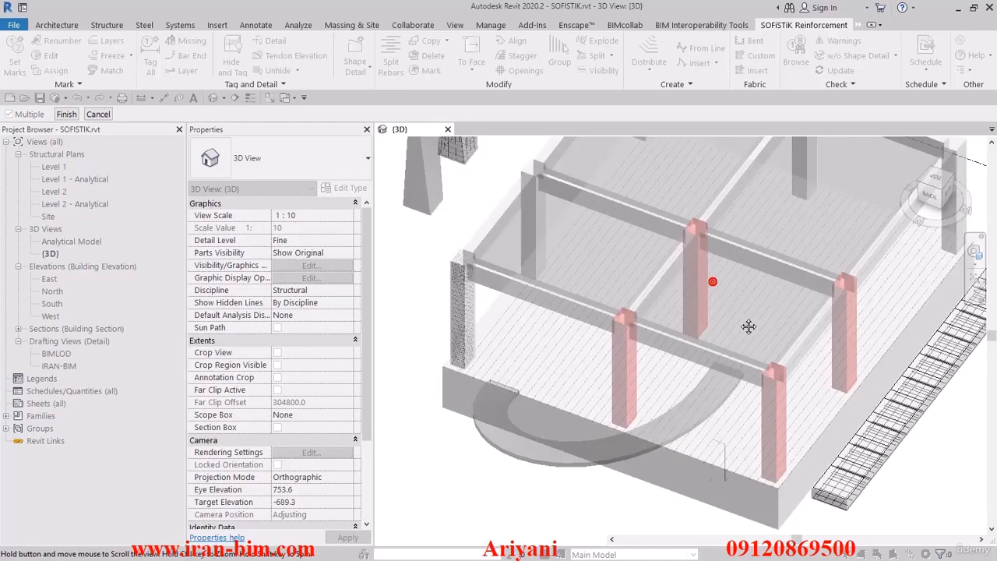
click(628, 249)
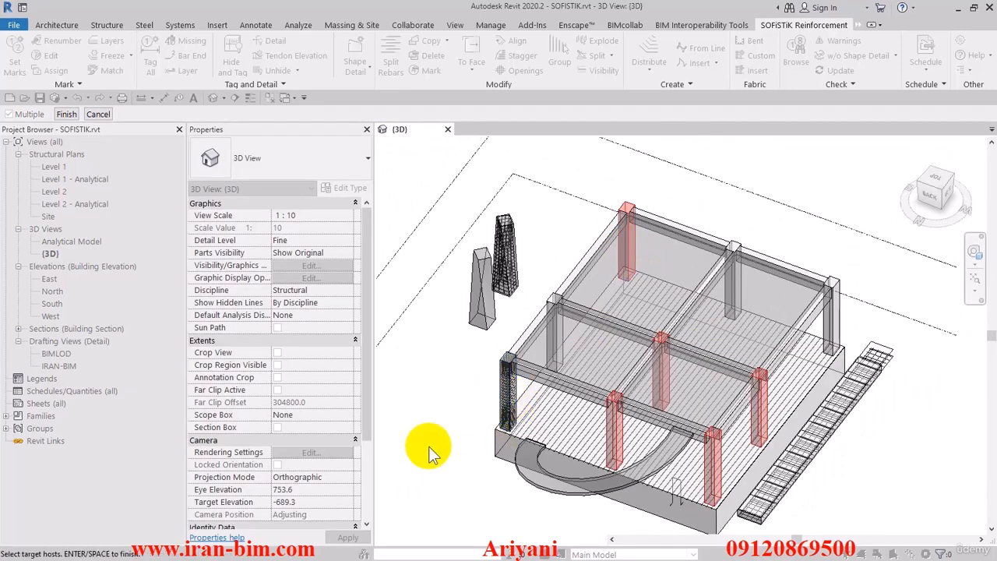
middle_drag(477, 432, 521, 403)
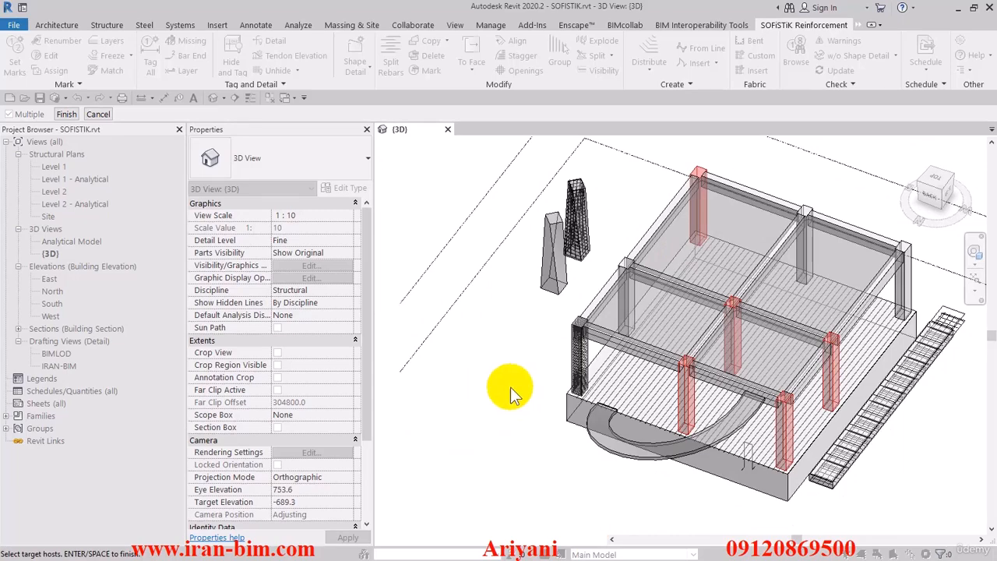
click(67, 113)
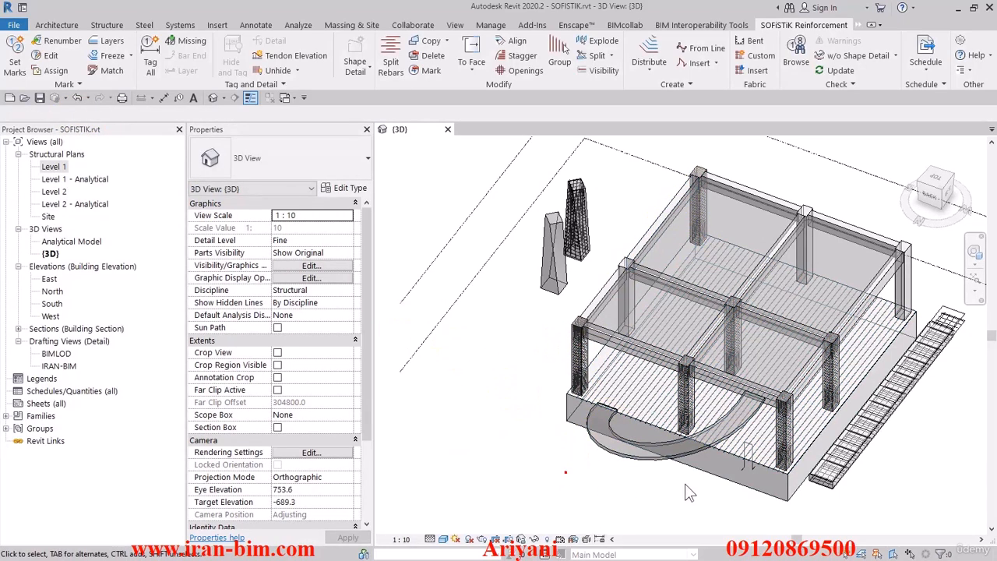
shift+middle_drag(685, 484, 603, 451)
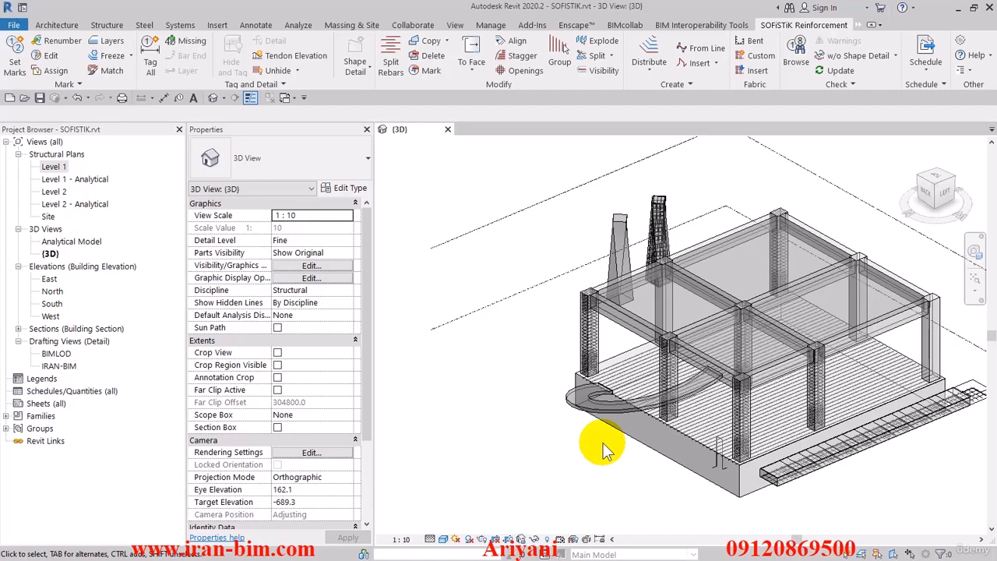
middle_drag(606, 460, 535, 372)
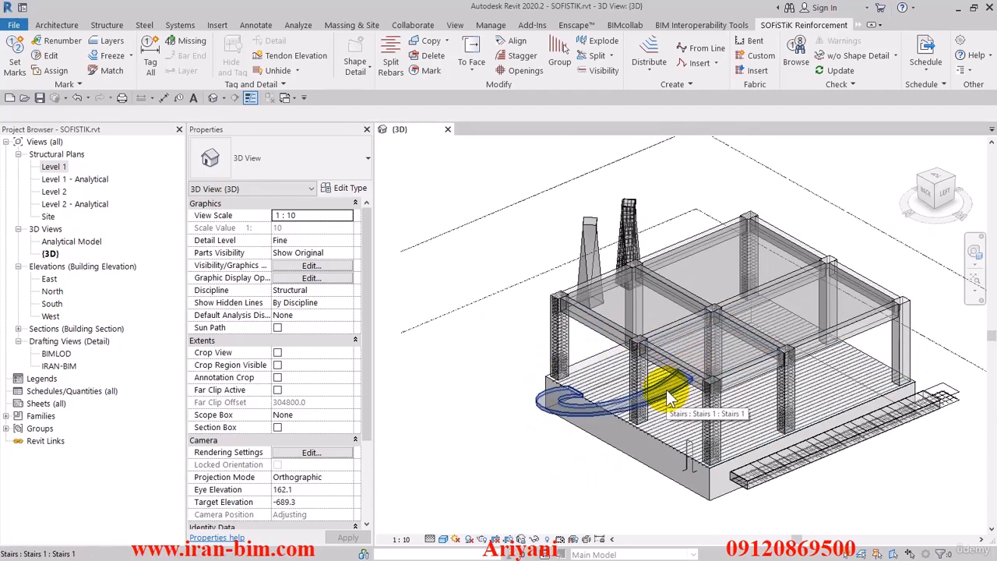
middle_drag(568, 407, 556, 408)
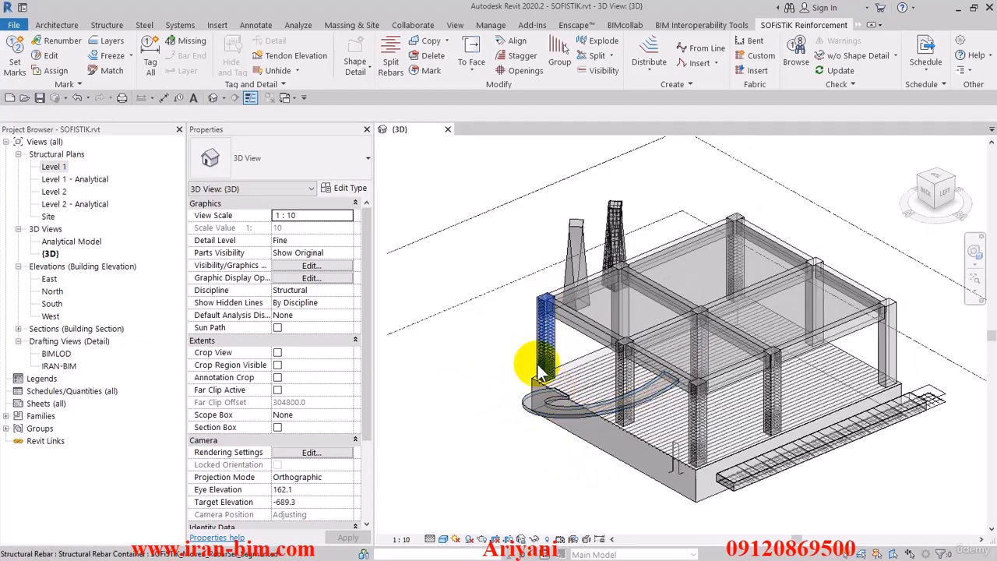